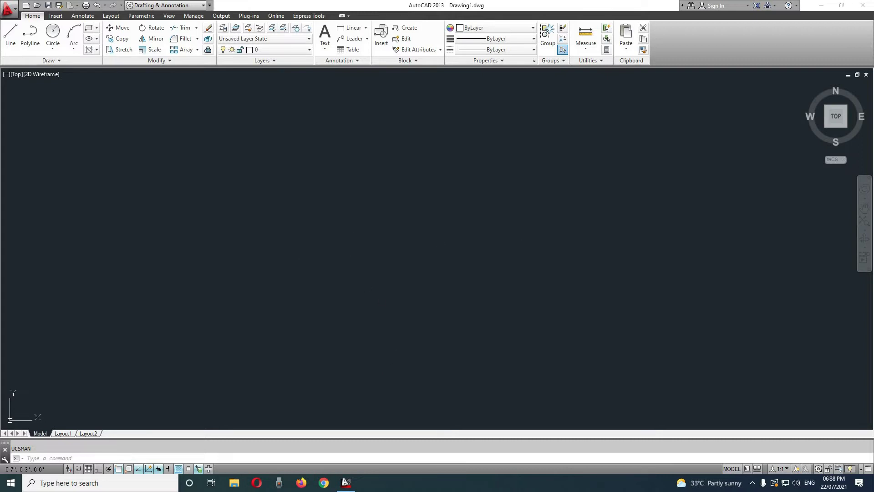
- Draw a 35' by 65' rectangle as the door's outer outline
key("Escape")
type("re")
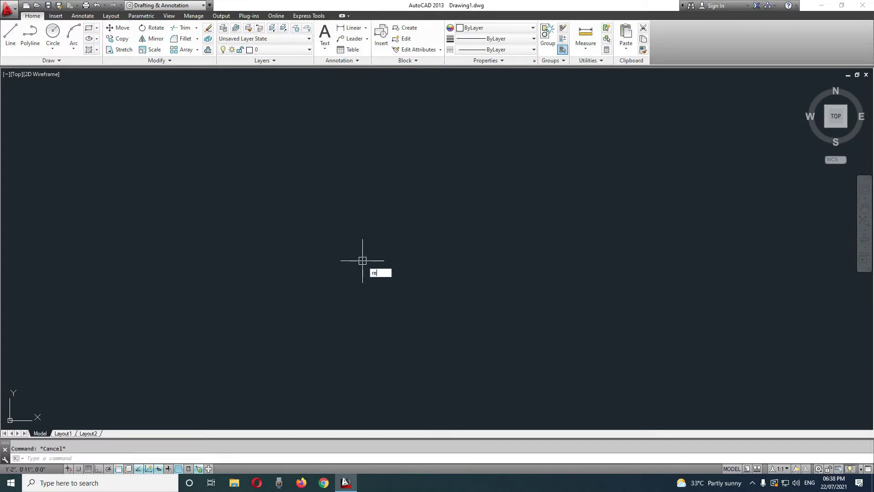
type("c")
key("Return")
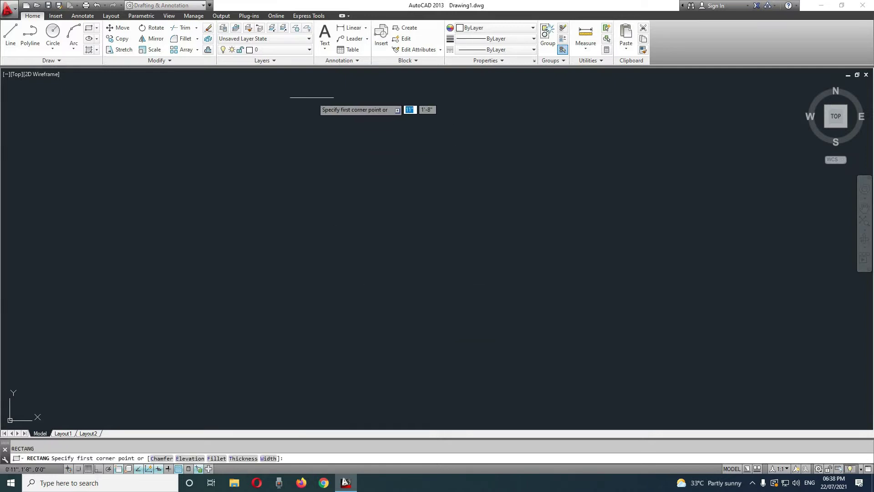
left_click(311, 91)
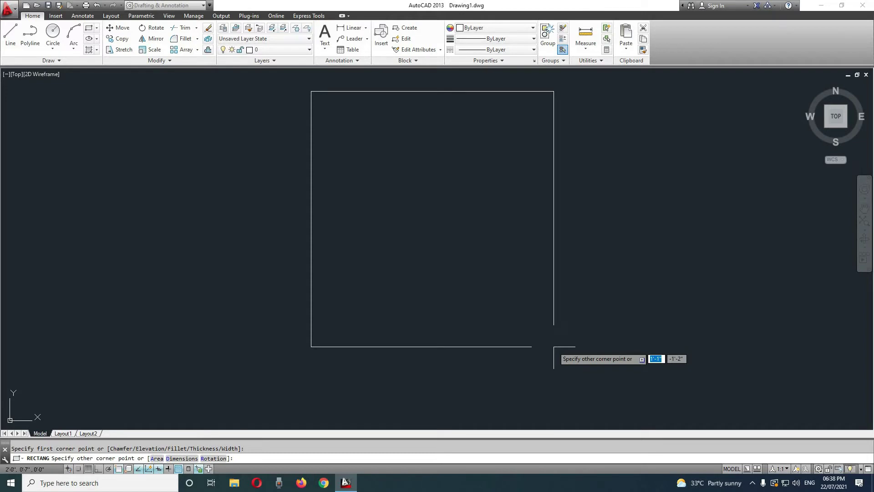
type("3")
type("5")
key("Tab")
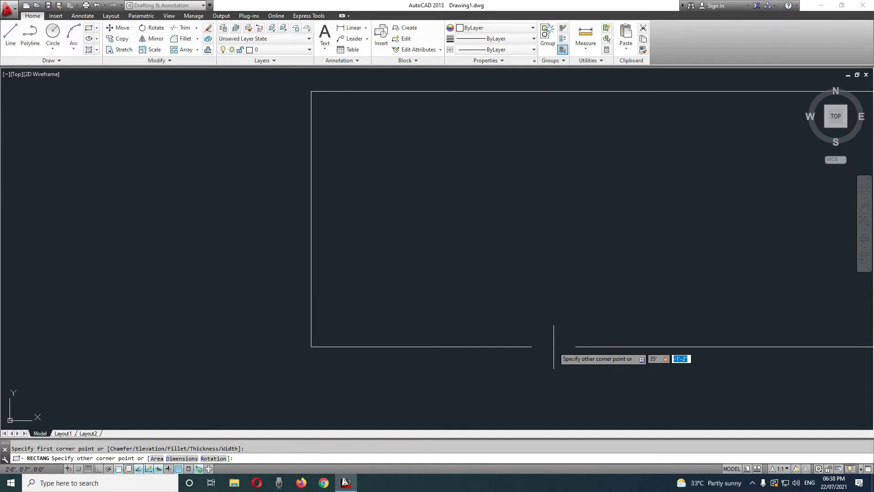
type("65")
key("Return")
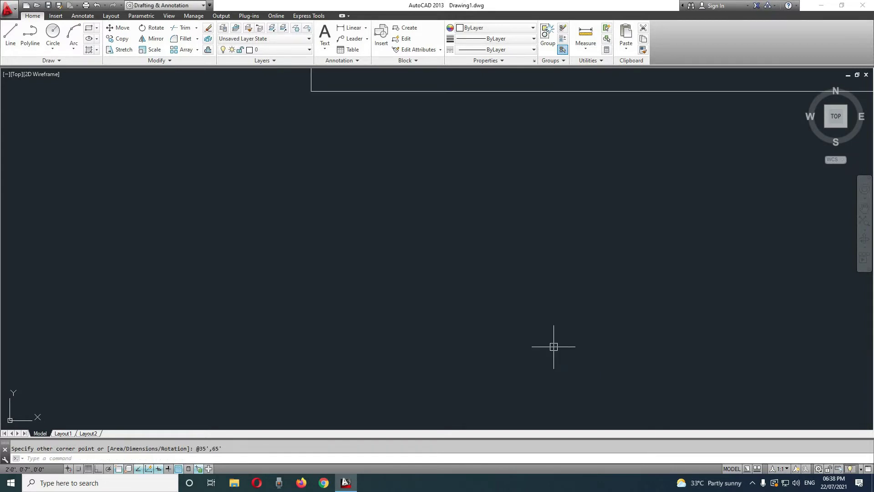
- Zoom to extents and recentre the view on the rectangle
type("z")
key("Return")
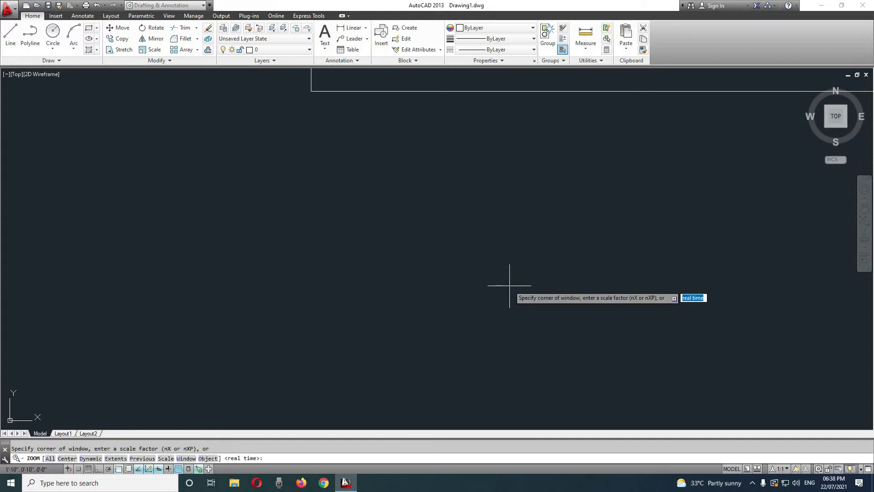
type("e")
key("Return")
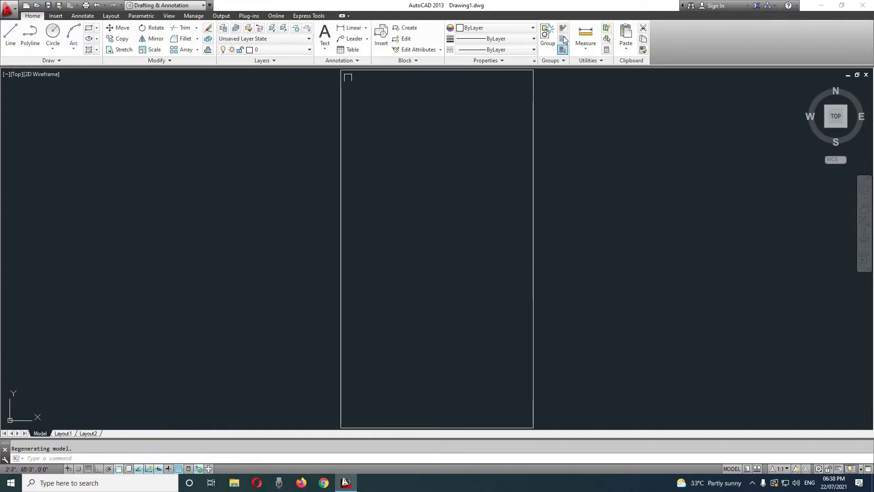
left_click(342, 79)
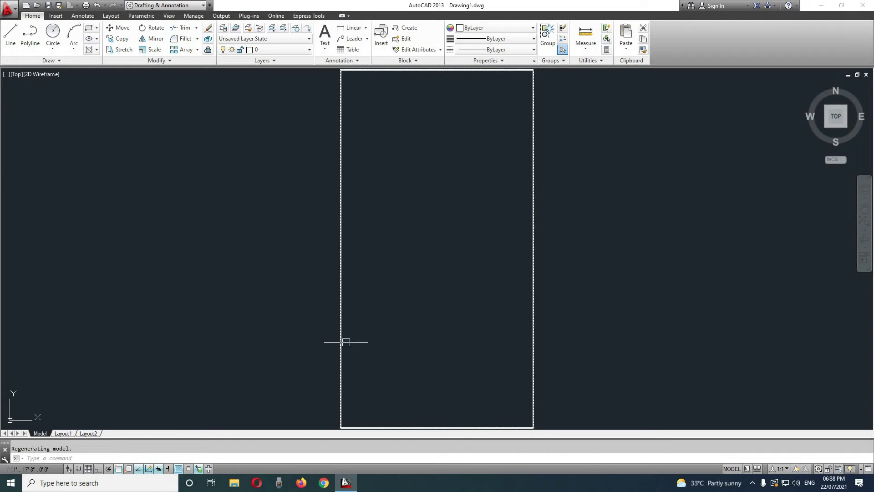
key("Escape")
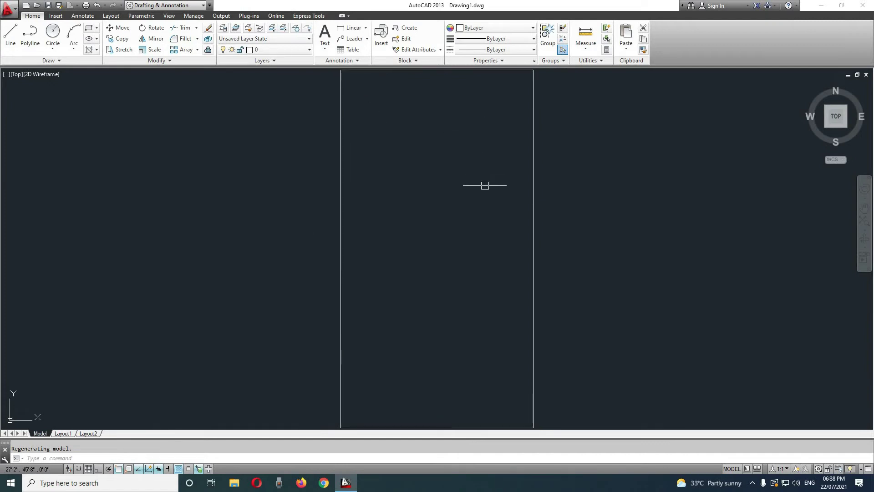
scroll(483, 187, "down", 2)
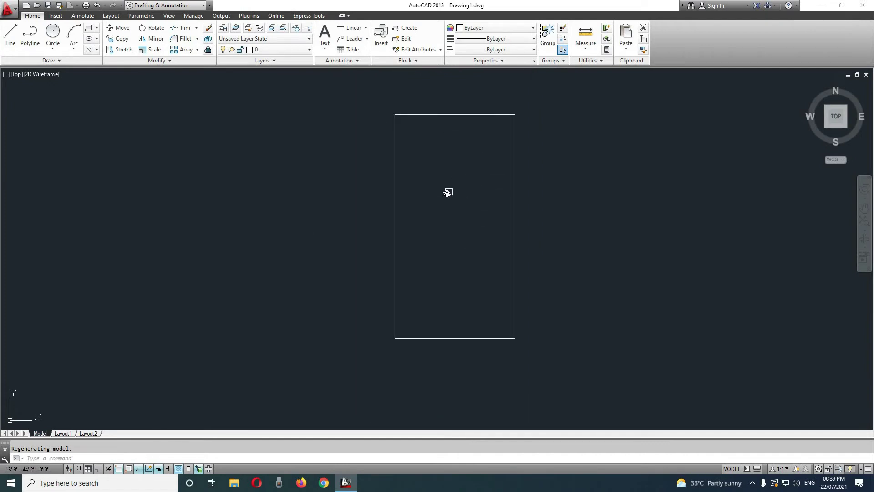
middle_click_drag(449, 192, 431, 213)
scroll(405, 194, "up", 2)
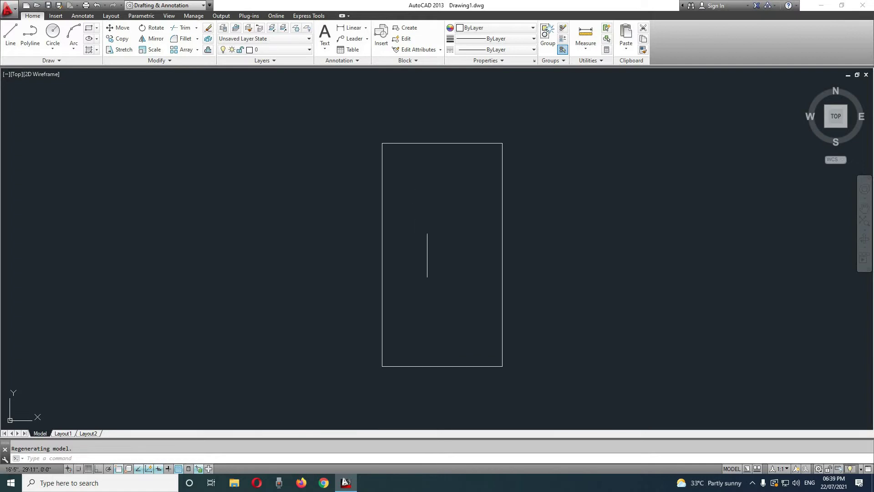
scroll(405, 119, "down", 2)
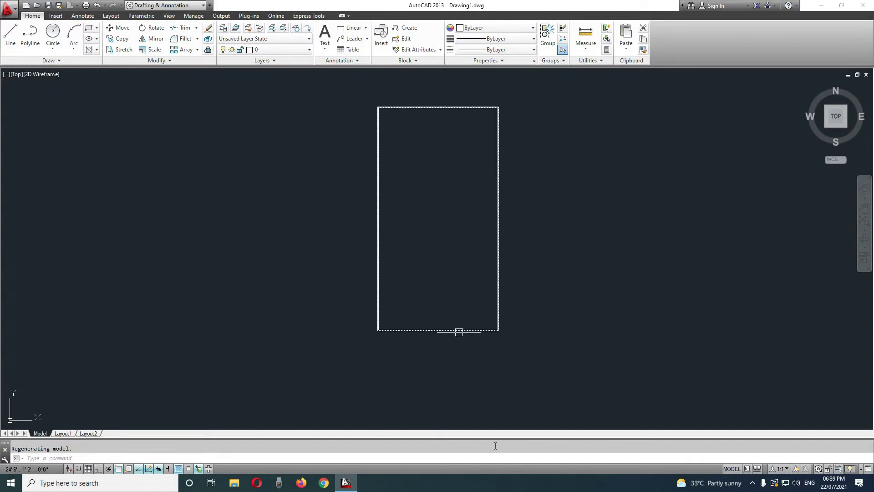
- Explode the door rectangle into separate lines
type("x")
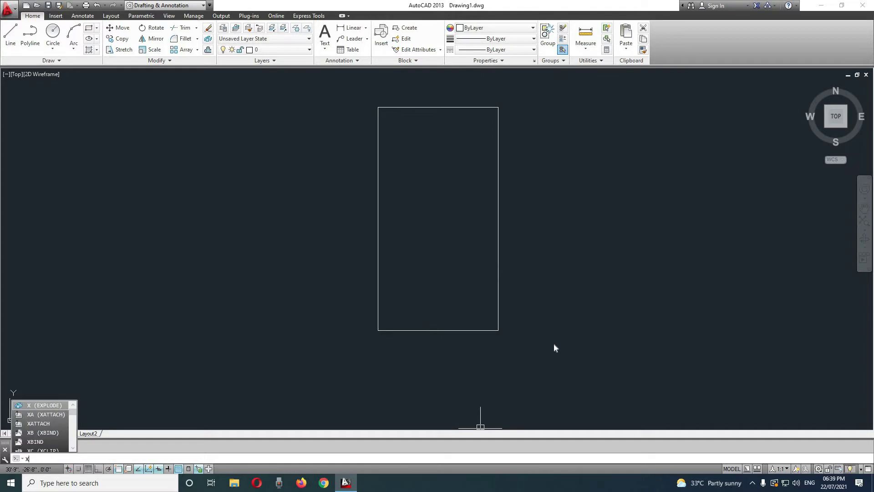
key("Return")
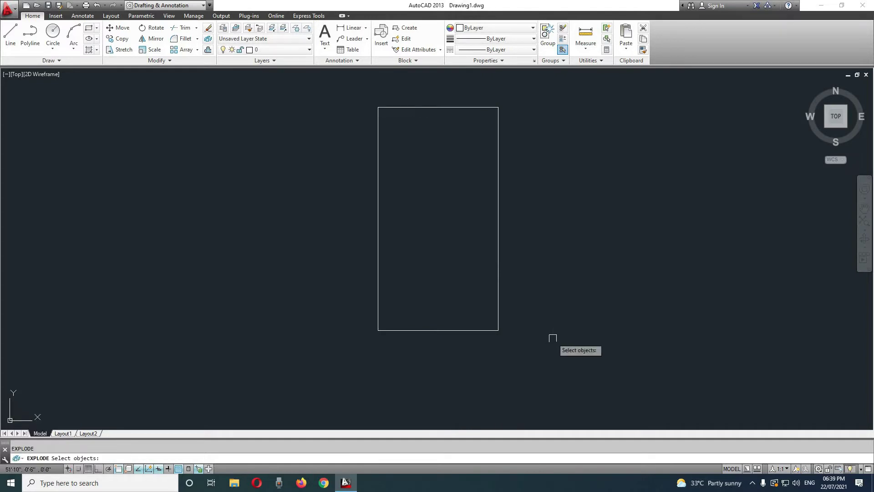
left_click(498, 265)
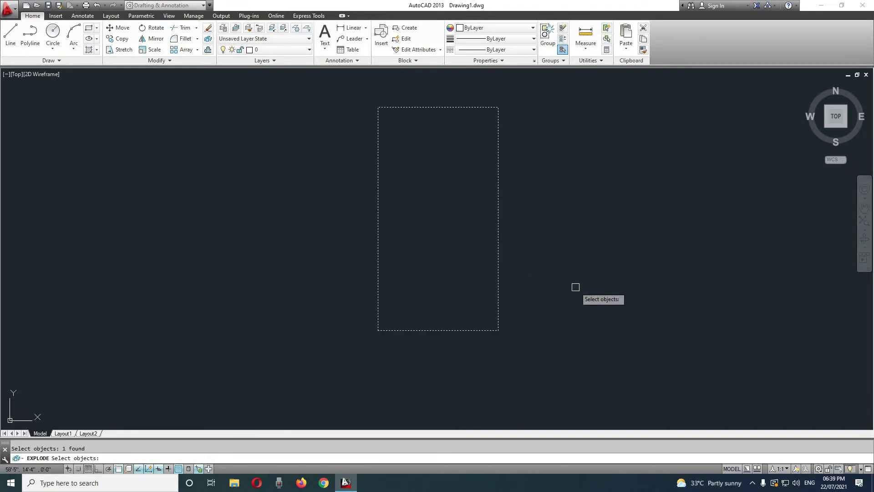
key("Return")
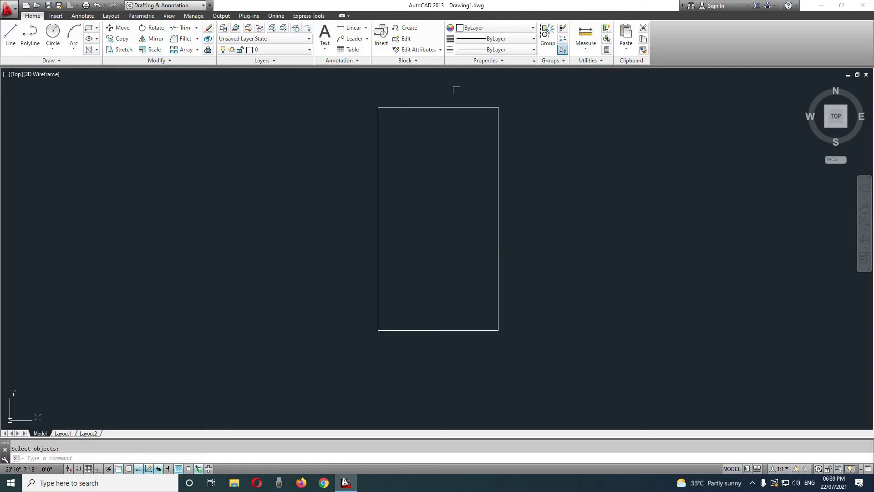
left_click(378, 165)
scroll(458, 157, "up", 1)
scroll(452, 170, "down", 1)
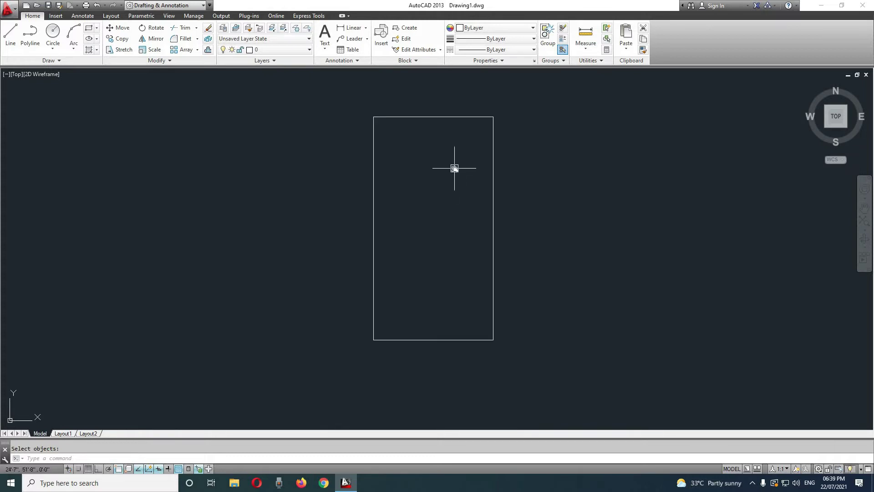
key("Escape")
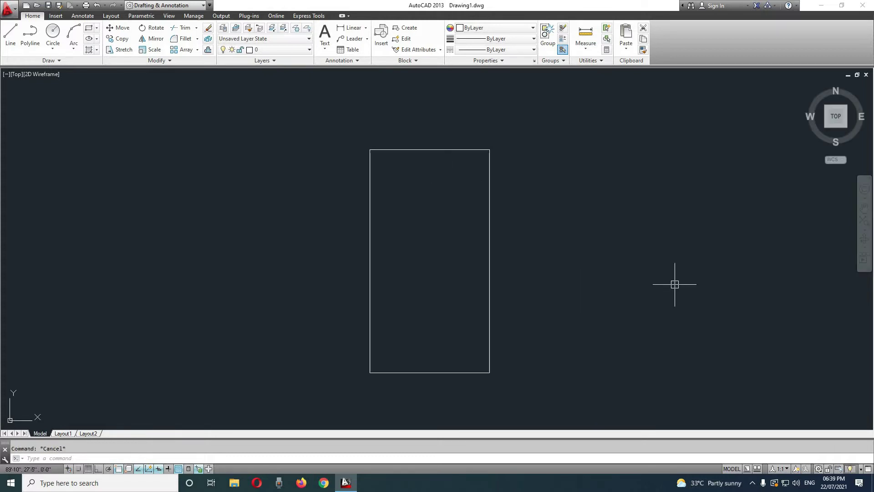
- Offset the top, right and bottom edges 4" inward
type("o")
key("Return")
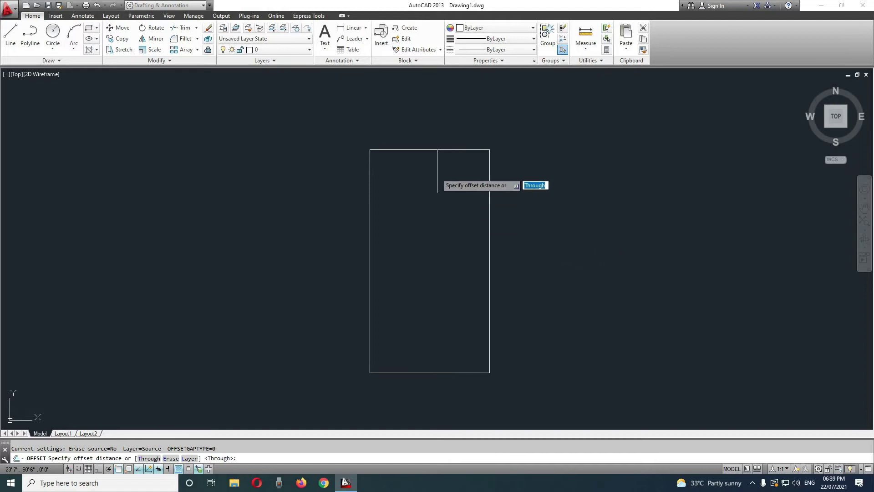
type("4")
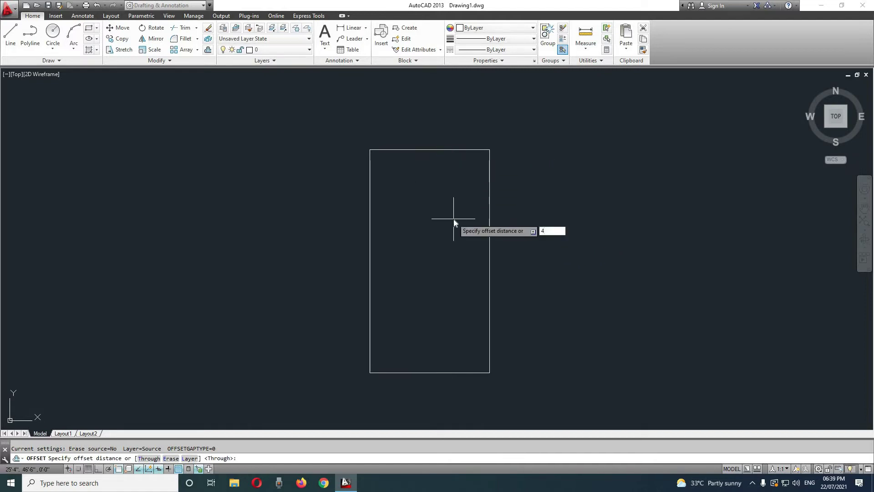
key("Return")
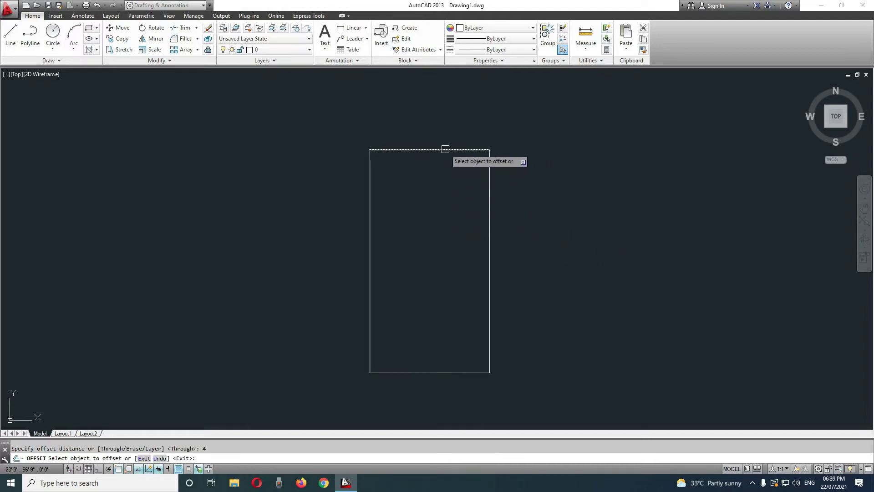
left_click(445, 149)
left_click(446, 172)
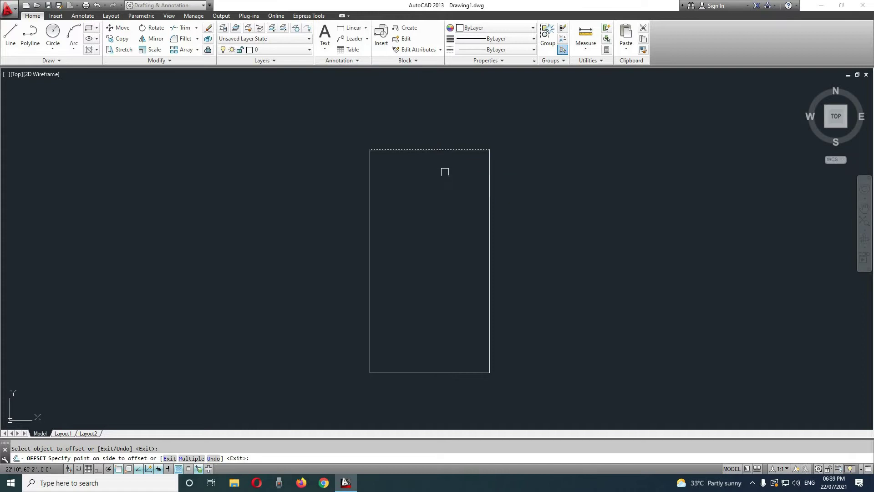
left_click(490, 207)
left_click(465, 217)
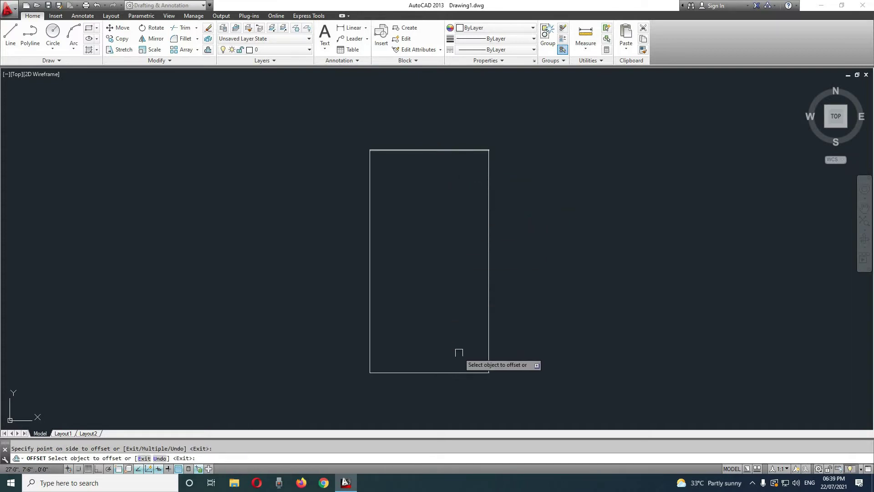
left_click(488, 330)
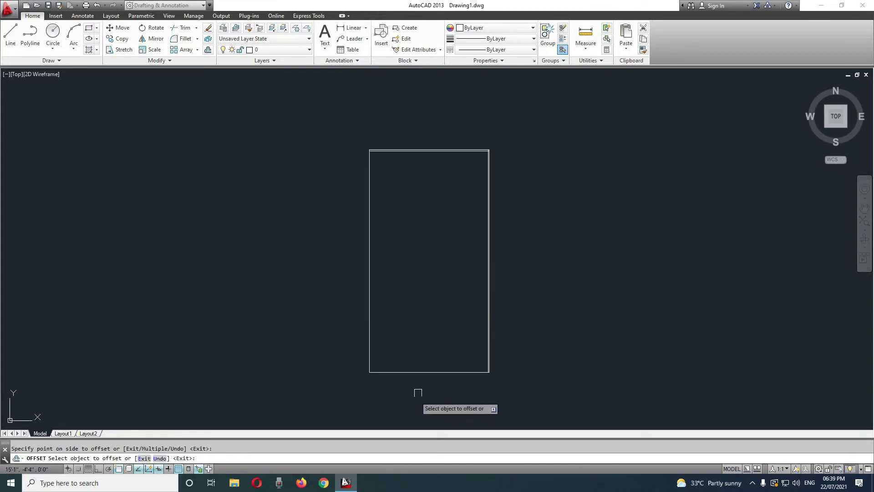
left_click(424, 372)
left_click(432, 324)
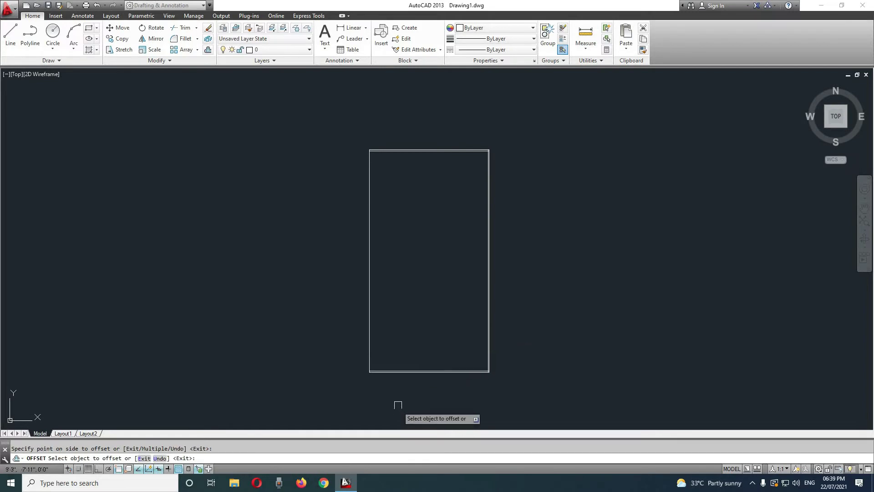
scroll(398, 405, "up", 3)
scroll(398, 385, "down", 2)
middle_click_drag(371, 223, 382, 281)
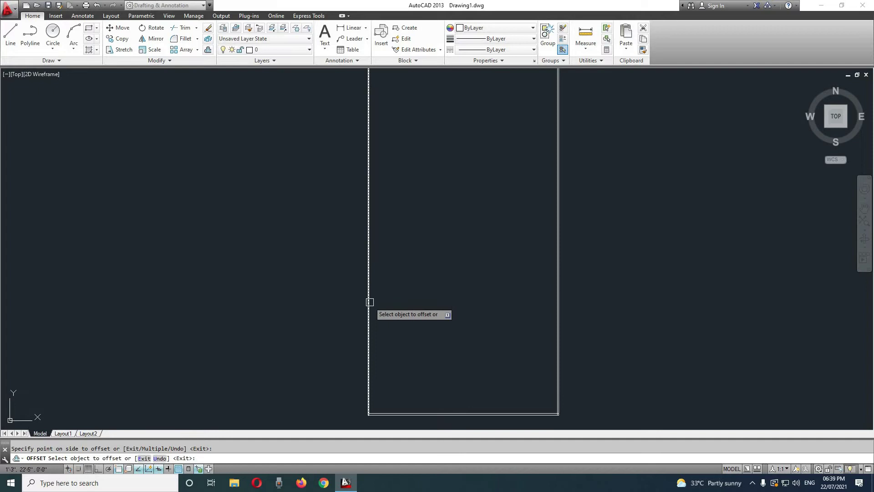
- Offset the left edge 9" inward
key("Return")
key("Return")
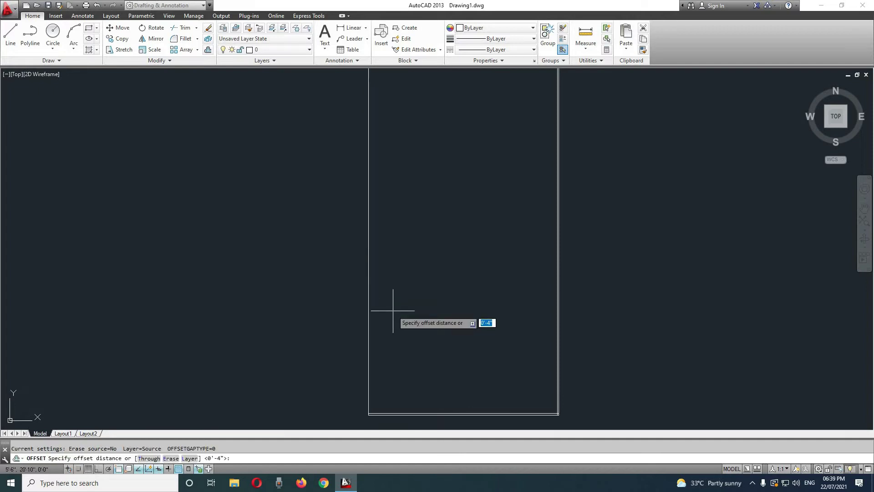
type("9")
key("Return")
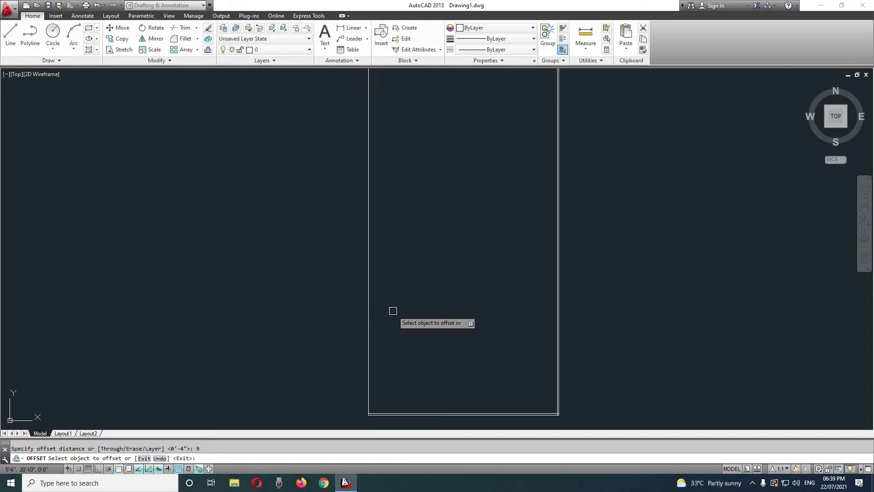
left_click(424, 304)
scroll(435, 328, "down", 2)
scroll(392, 273, "down", 1)
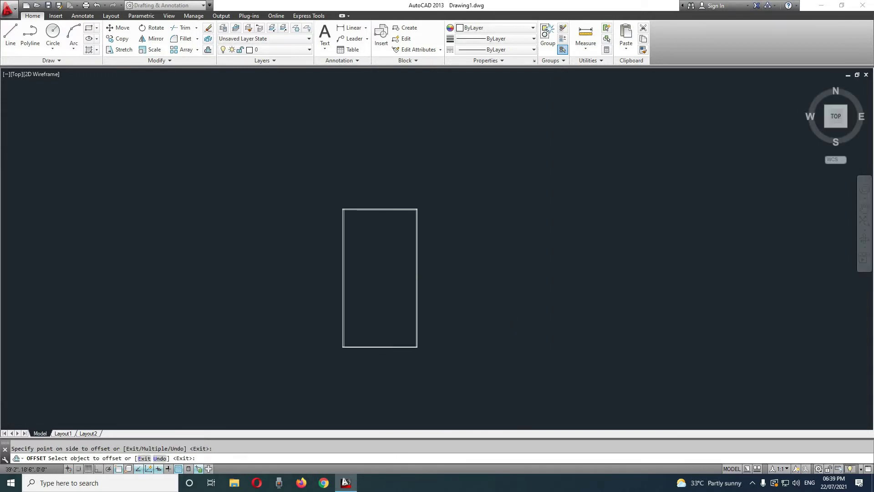
scroll(346, 212, "up", 1)
scroll(352, 244, "up", 4)
scroll(360, 269, "up", 2)
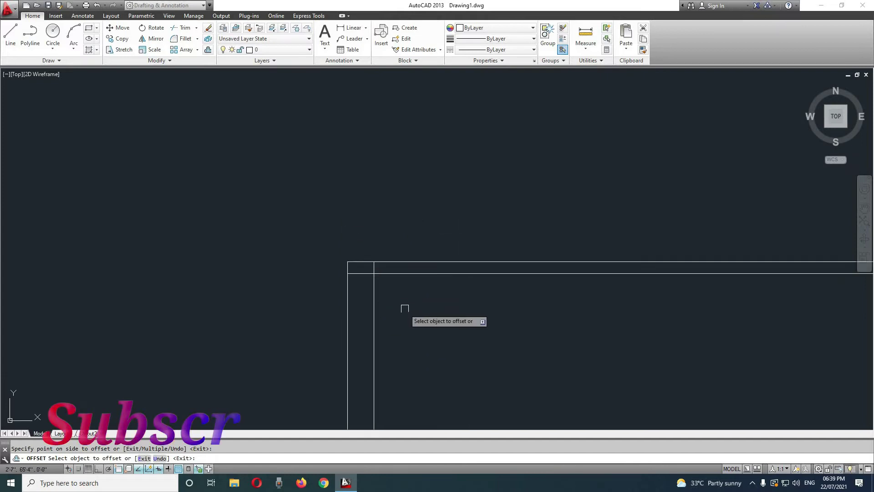
key("Escape")
middle_click_drag(403, 311, 382, 249)
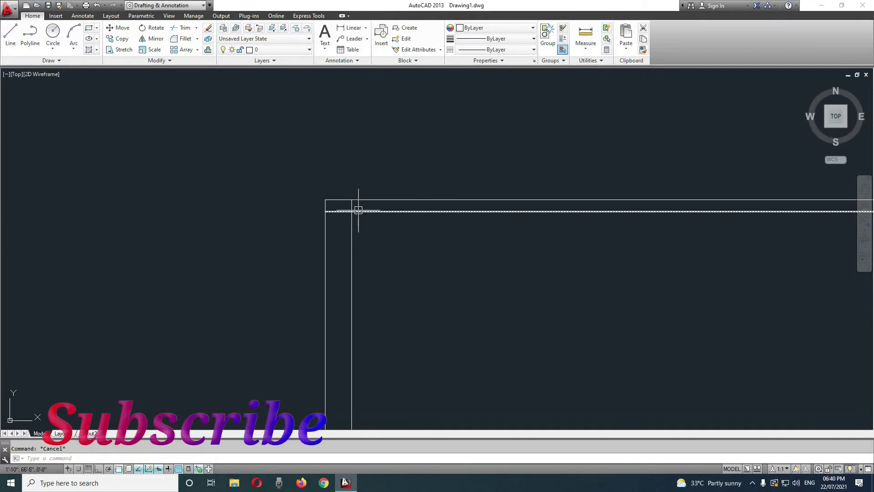
- Trim the overhanging inner line end at the outline's bottom corner
type("tr")
key("Return")
key("Return")
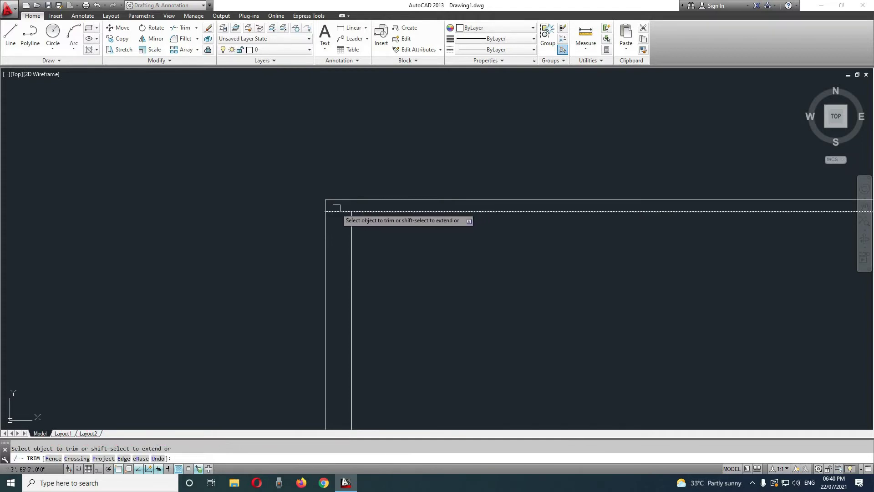
scroll(341, 230, "down", 5)
scroll(647, 232, "up", 5)
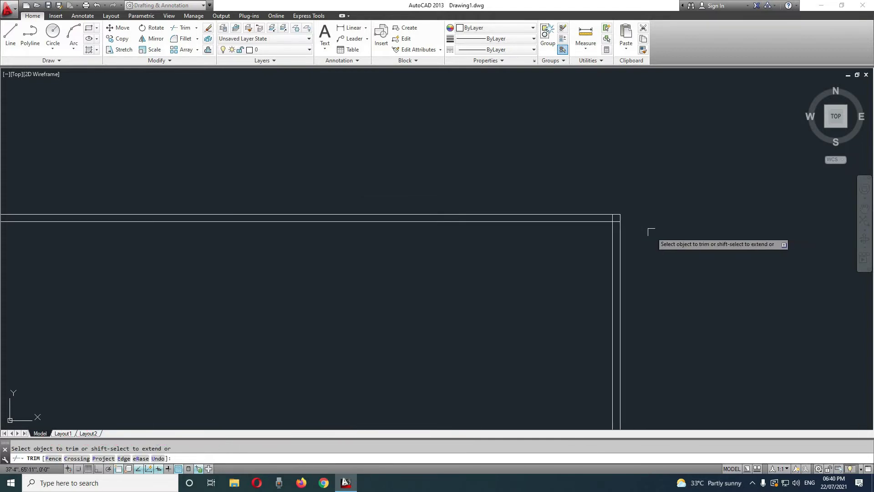
scroll(524, 203, "up", 5)
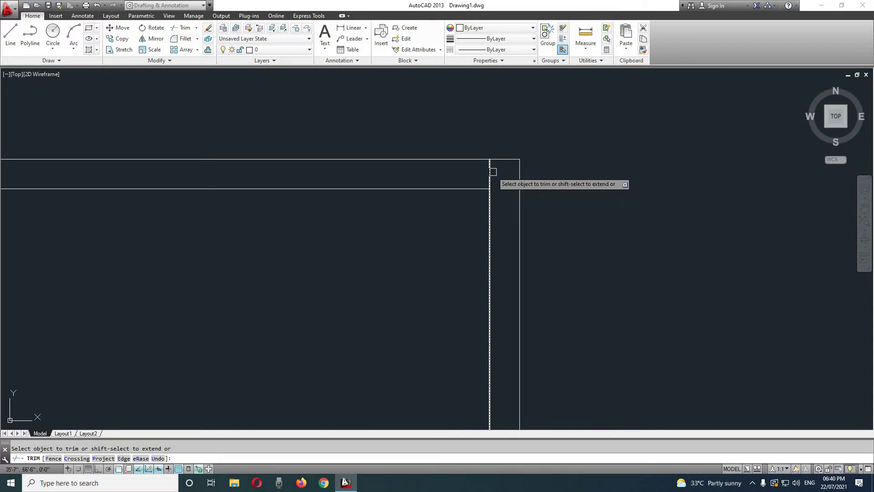
scroll(504, 245, "down", 2)
scroll(460, 376, "down", 4)
middle_click_drag(460, 377, 528, 55)
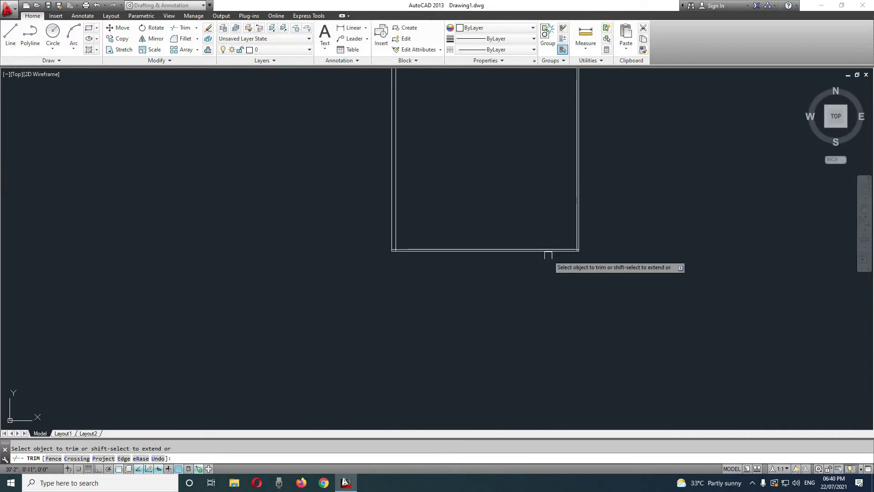
scroll(592, 254, "up", 3)
scroll(638, 237, "up", 4)
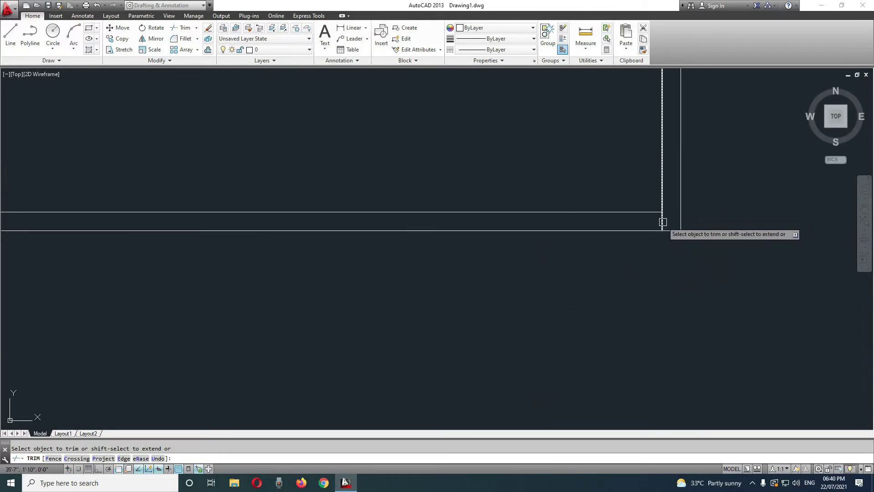
scroll(637, 237, "down", 3)
scroll(461, 262, "down", 2)
scroll(186, 275, "up", 4)
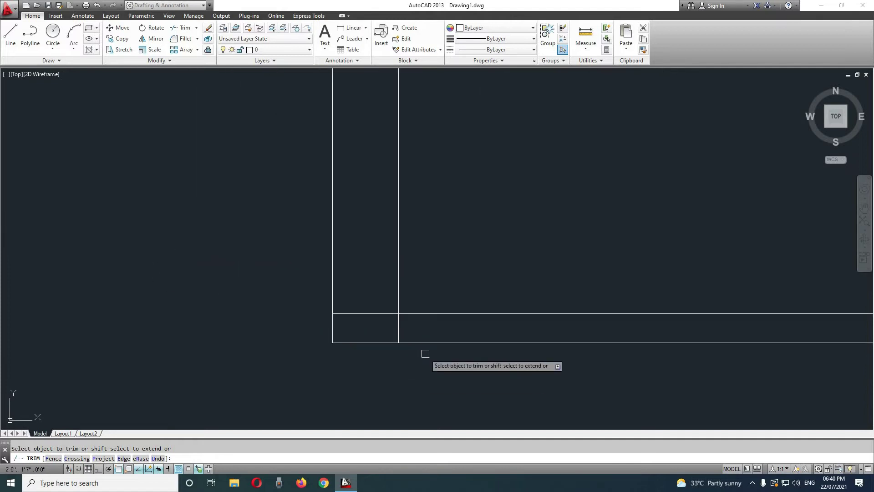
left_click(374, 311)
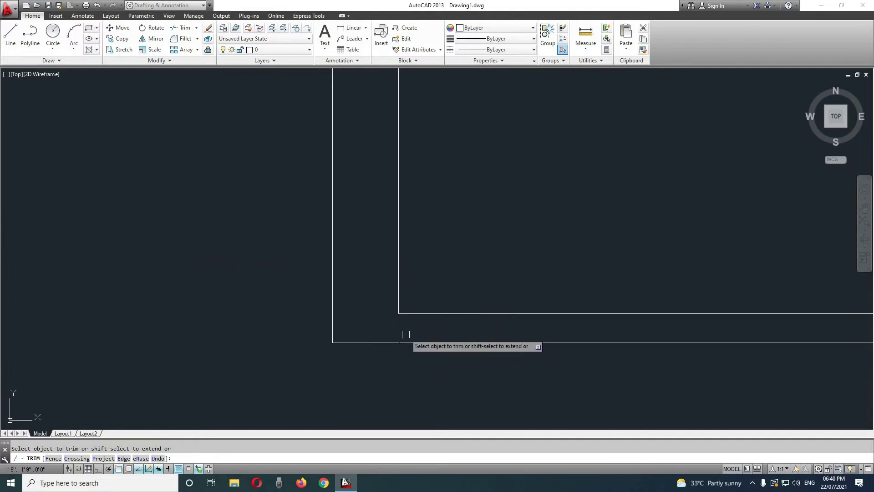
scroll(403, 346, "down", 3)
mouse_move(525, 208)
middle_mouse_down()
mouse_move(513, 299)
mouse_move(489, 259)
middle_mouse_up()
key("Escape")
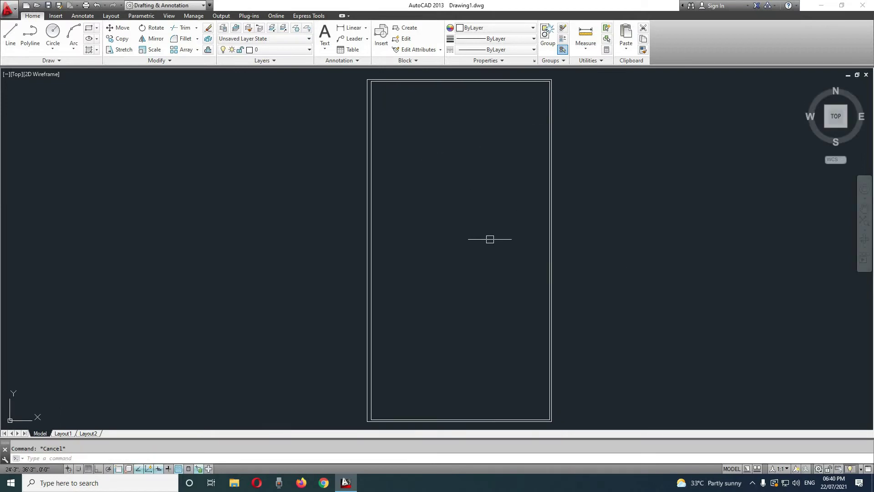
- Start the OFFSET command with the O alias
type("o")
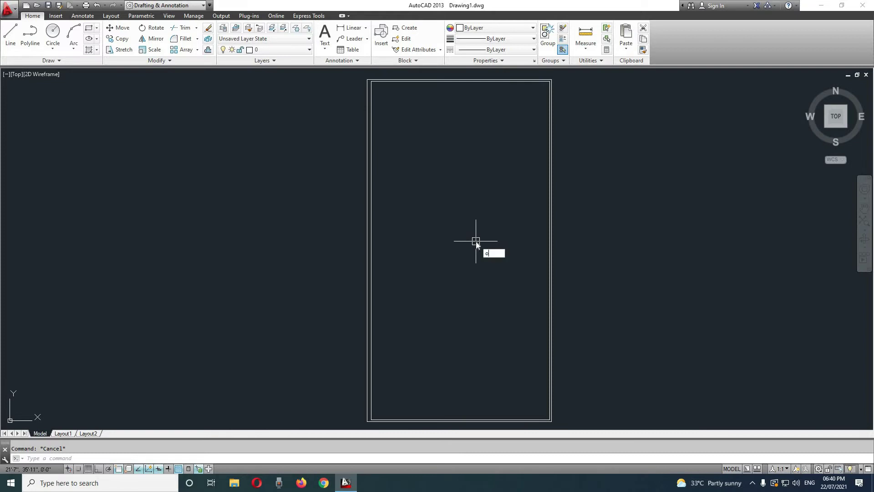
key("Return")
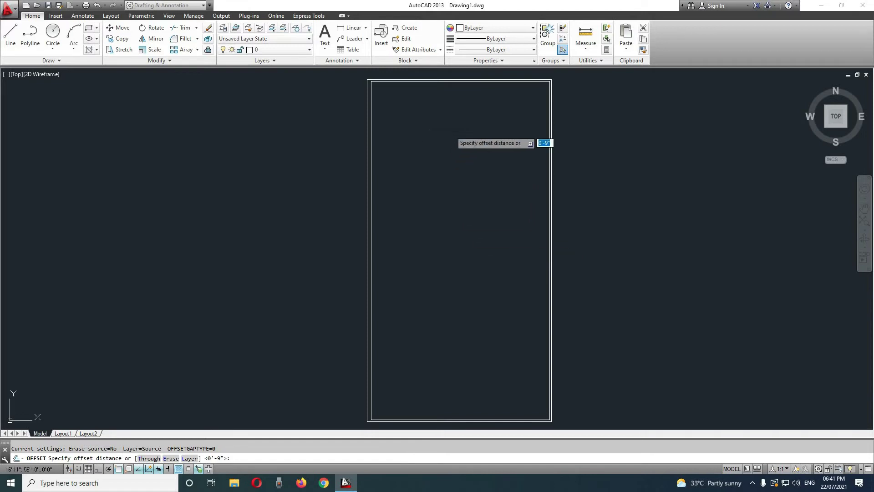
- Offset the door's top edge 7' downward to mark the transom
key("Escape")
key("Return")
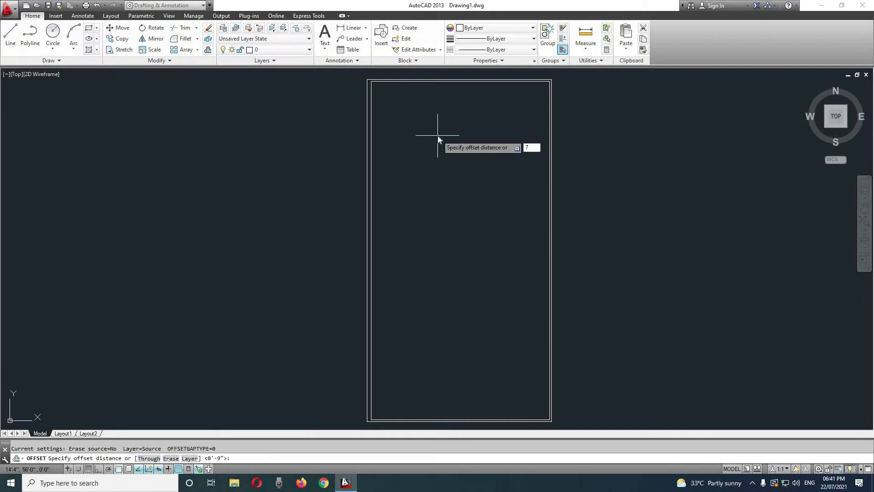
key("Return")
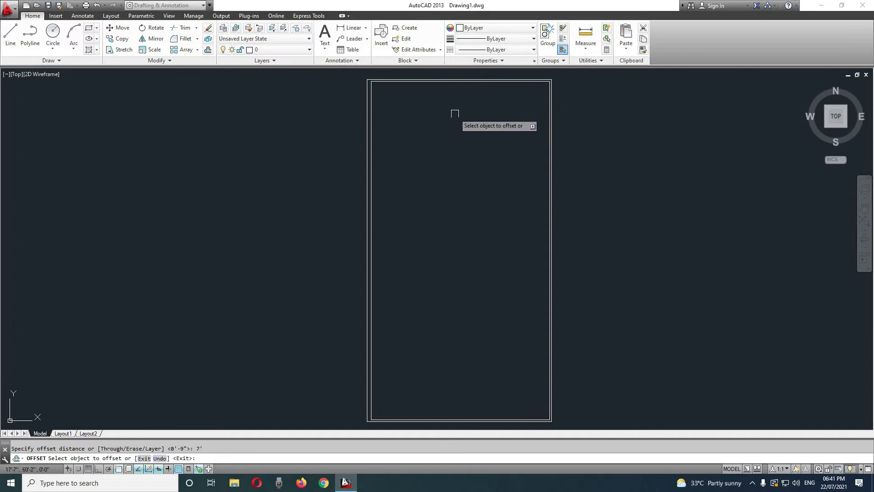
left_click(466, 81)
left_click(465, 96)
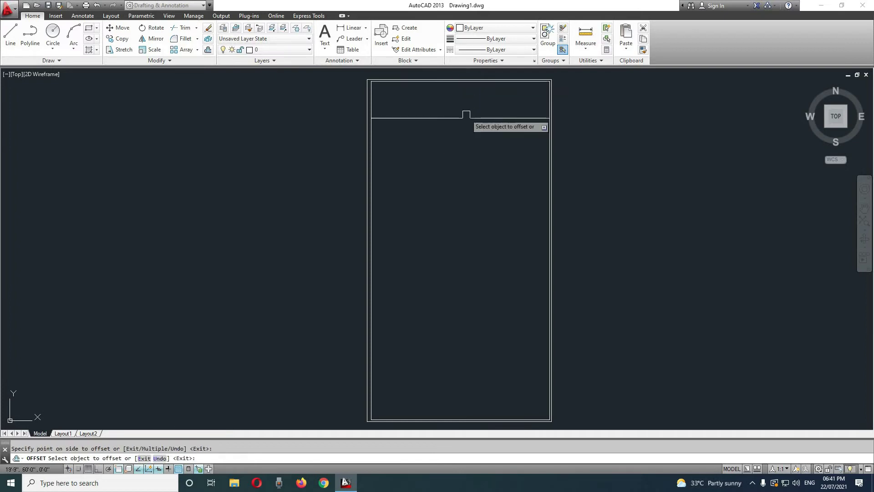
middle_click_drag(450, 144, 438, 159)
key("Return")
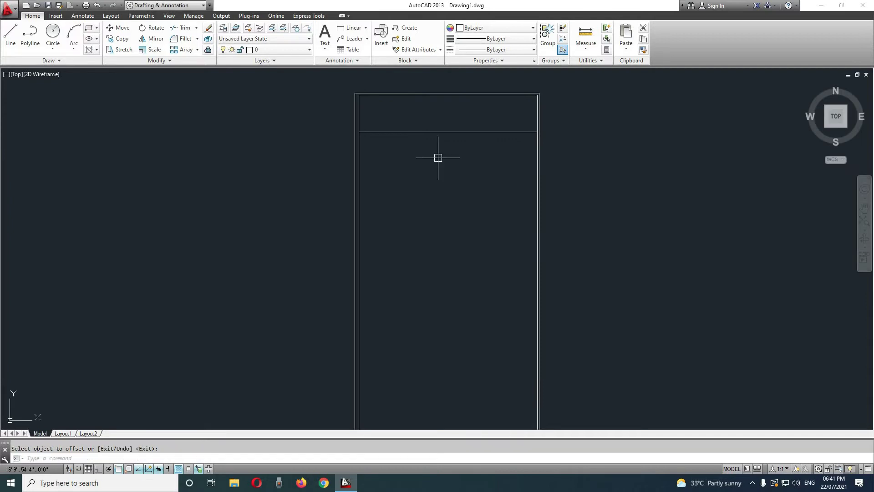
- Offset the transom line 9 downward to form the rail
key("Return")
type("9")
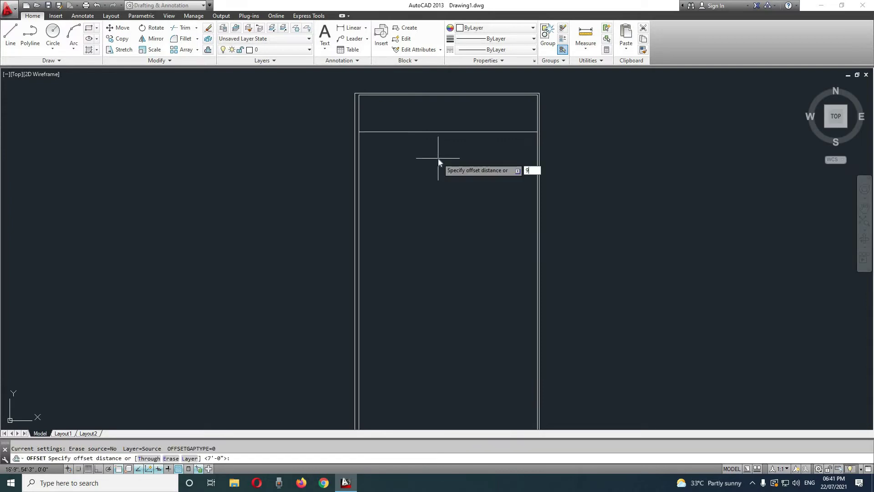
key("Return")
left_click(464, 132)
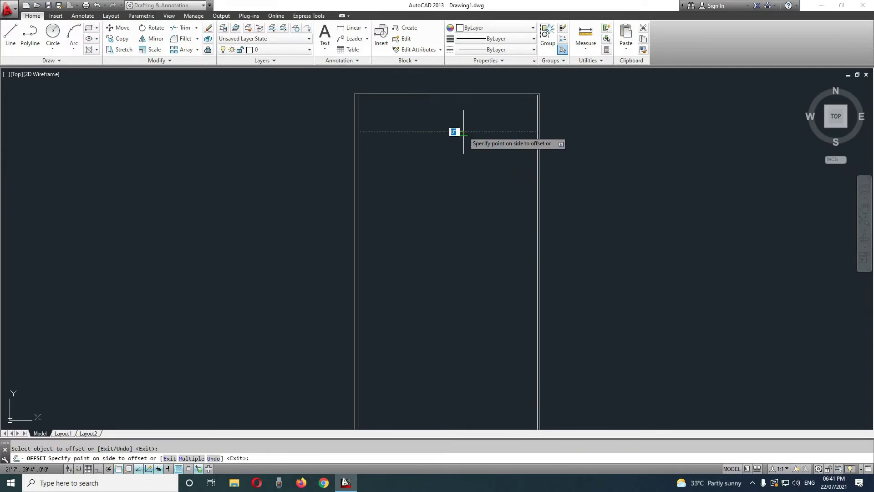
left_click(464, 161)
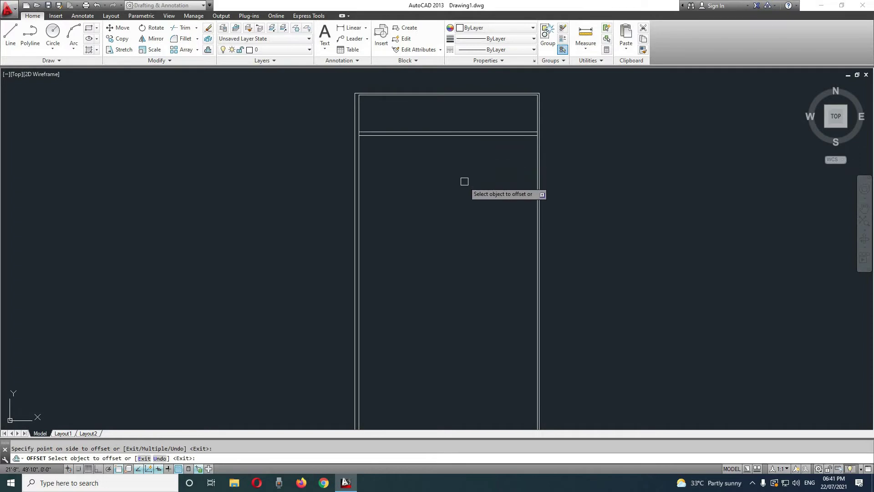
middle_click_drag(404, 196, 406, 158)
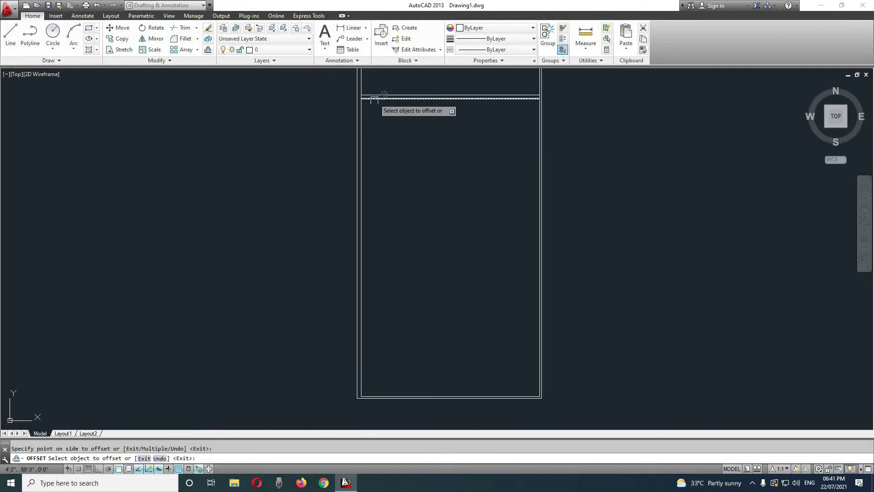
scroll(428, 196, "down", 4)
scroll(393, 168, "up", 4)
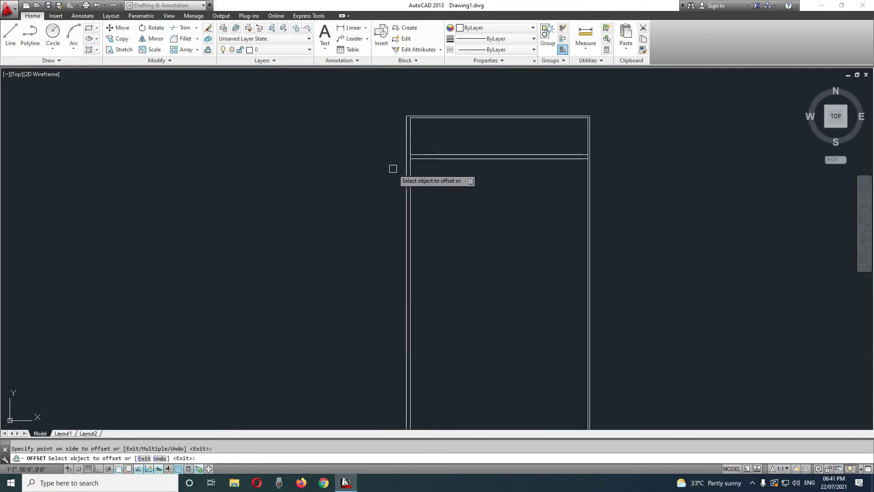
scroll(392, 168, "up", 2)
key("Escape")
scroll(453, 208, "up", 3)
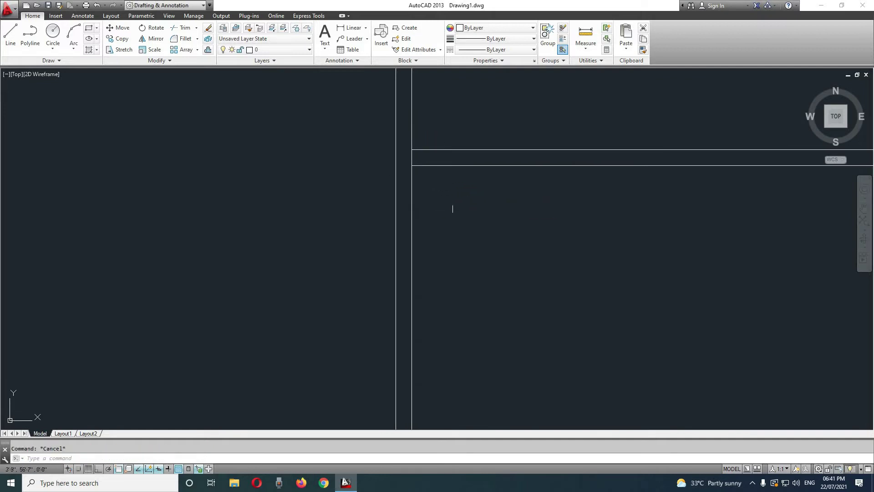
- Trim the transom rail line ends within the door frame
type("tr")
key("Return")
key("Return")
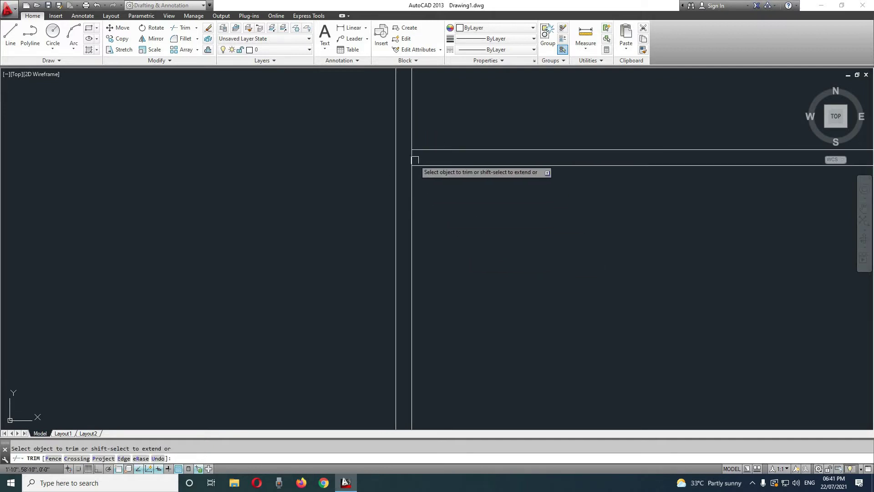
scroll(683, 212, "down", 2)
scroll(687, 207, "up", 3)
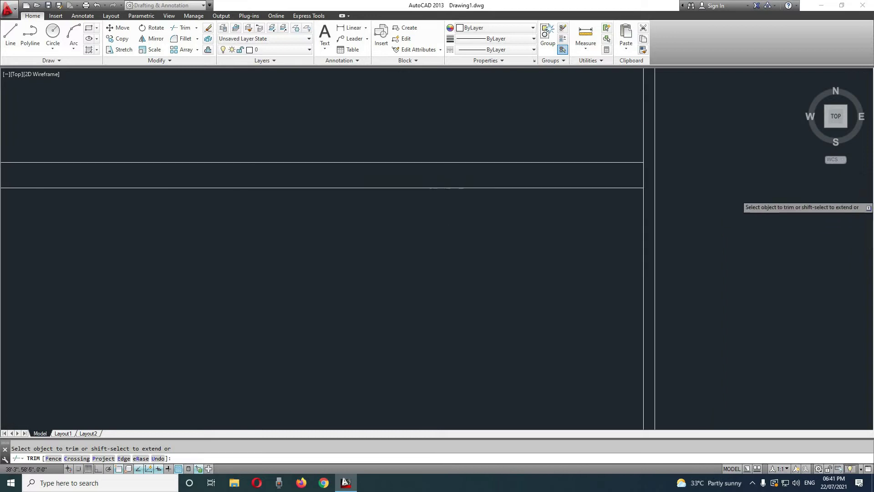
scroll(587, 273, "down", 2)
scroll(511, 286, "down", 2)
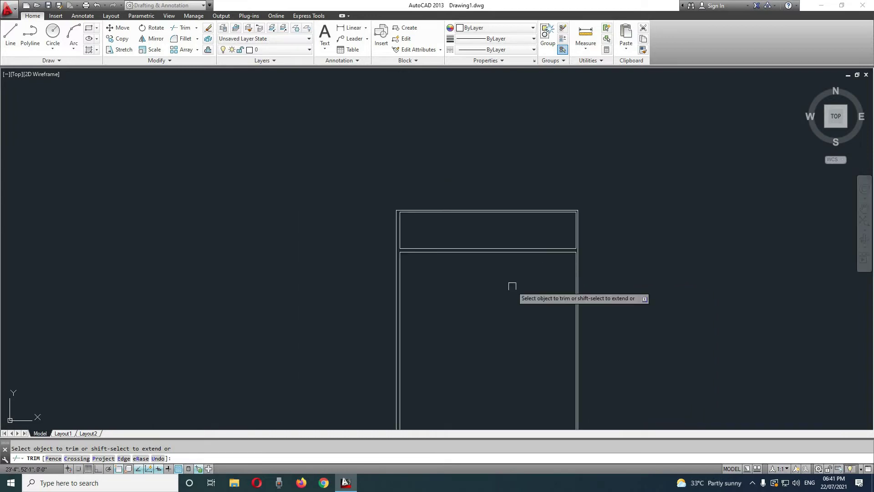
middle_click_drag(511, 287, 493, 181)
key("Escape")
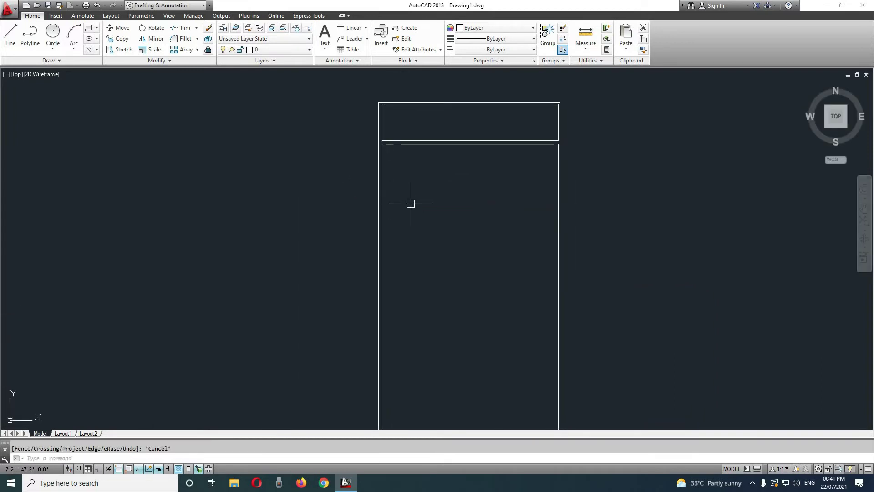
- Offset the left inner line 14'10.5" right, then copy that line 9 further right
type("o")
key("Return")
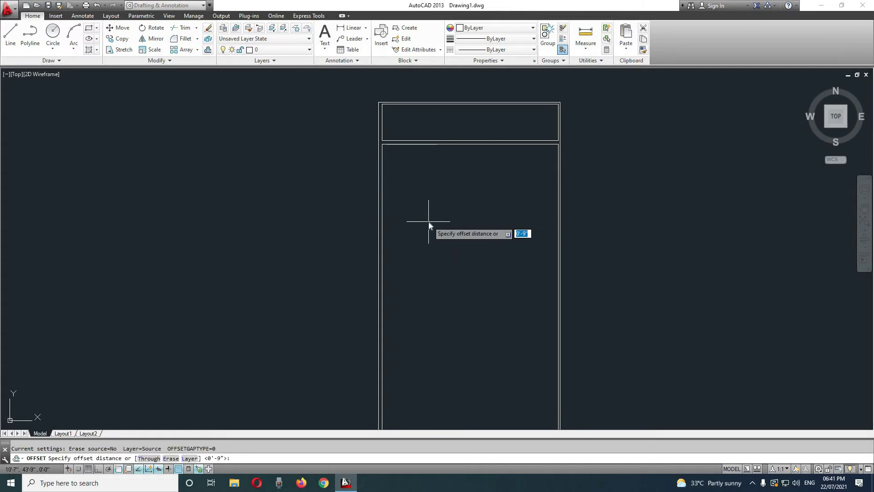
type("14'10.5")
key("Return")
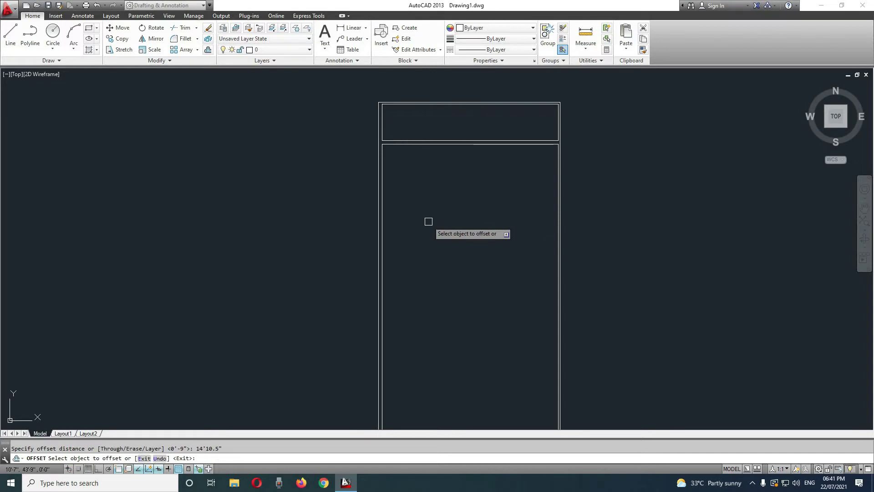
left_click(383, 219)
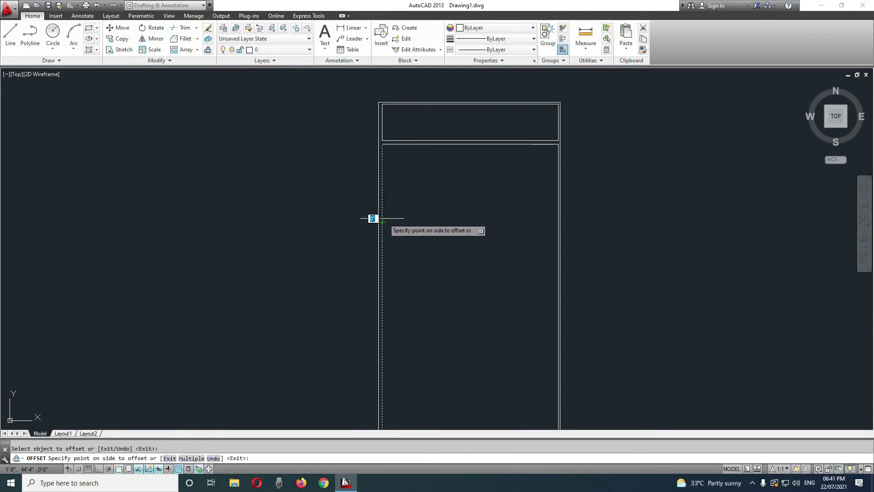
left_click(464, 228)
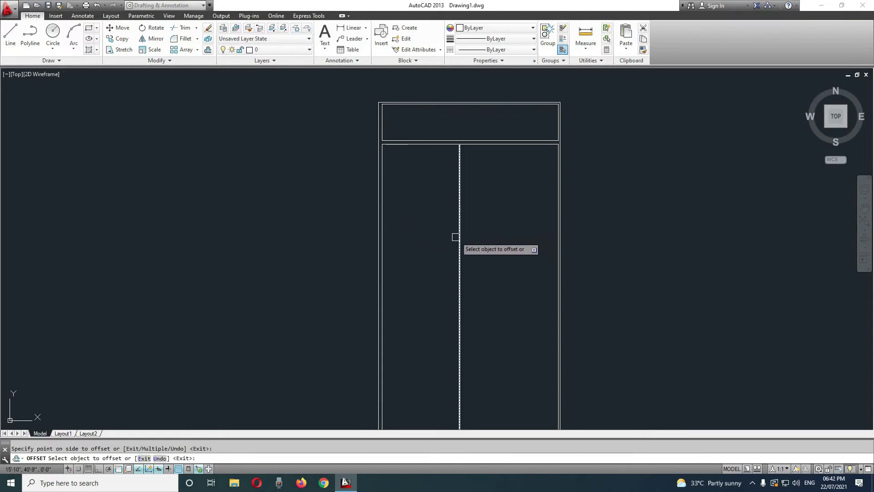
key("Return")
key("Return")
type("9")
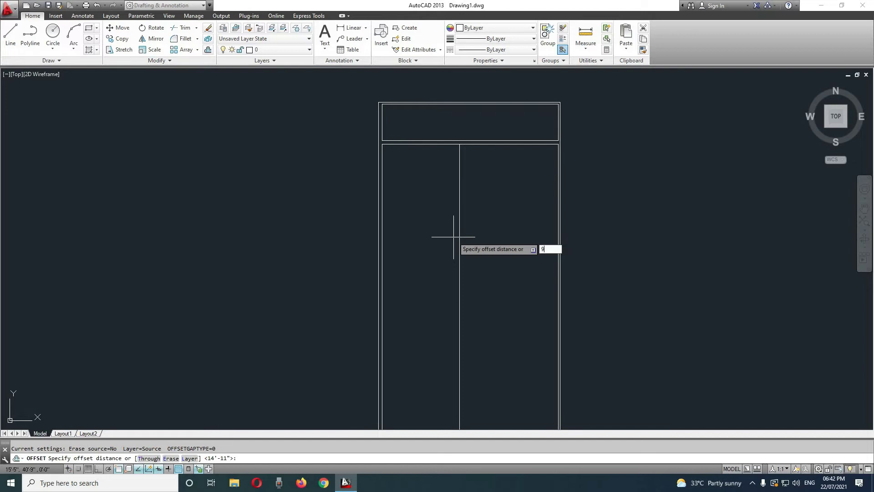
key("Return")
left_click(460, 239)
left_click(465, 266)
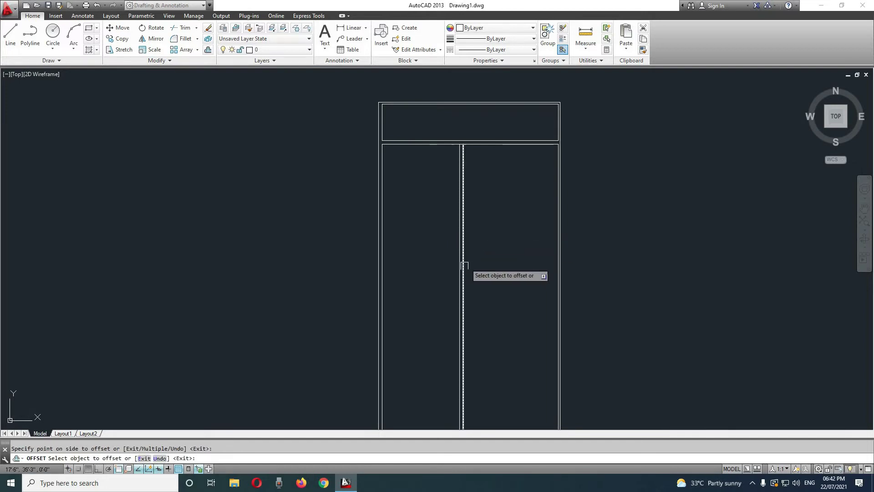
scroll(455, 278, "down", 2)
scroll(423, 291, "down", 2)
scroll(423, 230, "up", 4)
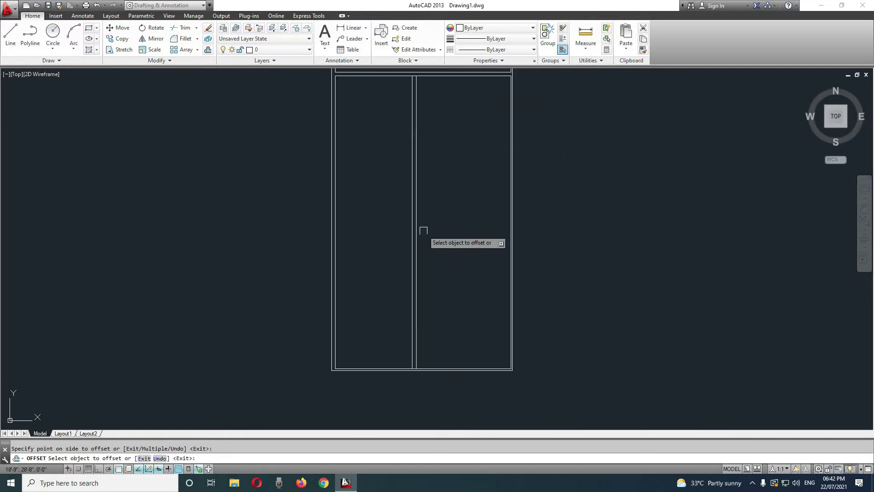
- Offset the middle vertical line 13'4.5 right and add a parallel line 9 beyond it
key("Return")
key("Return")
type("13'4.5")
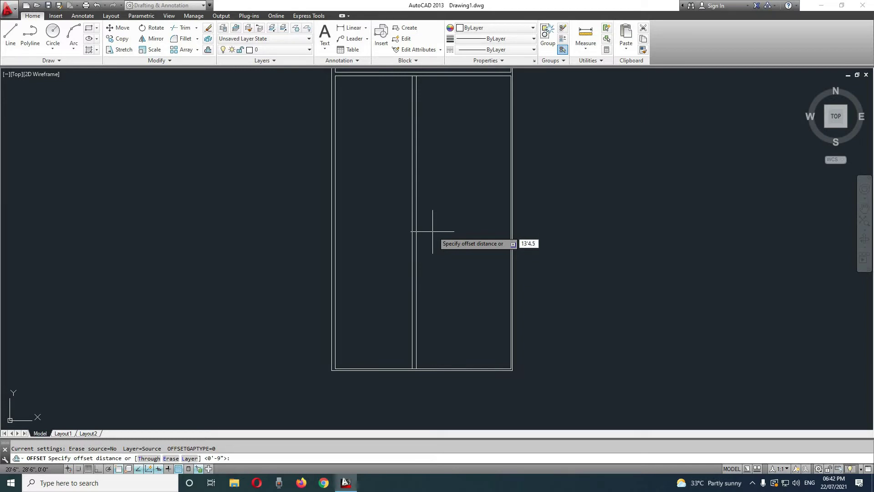
key("Return")
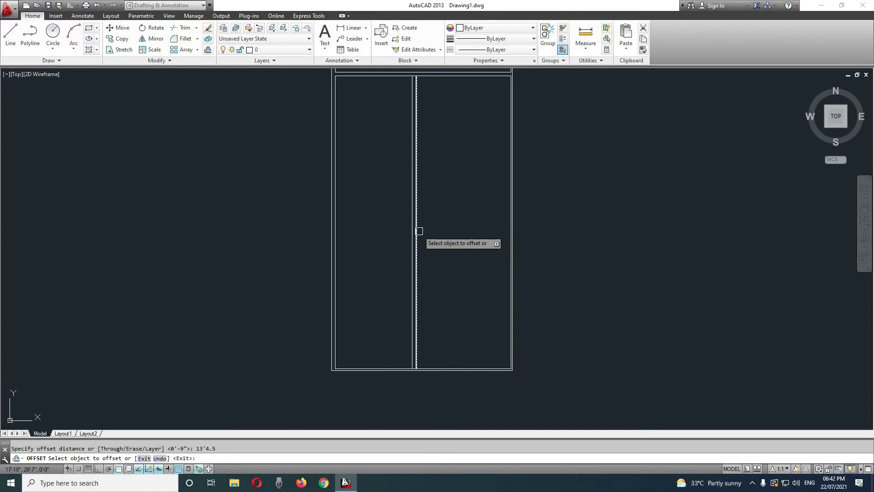
left_click(419, 230)
left_click(459, 236)
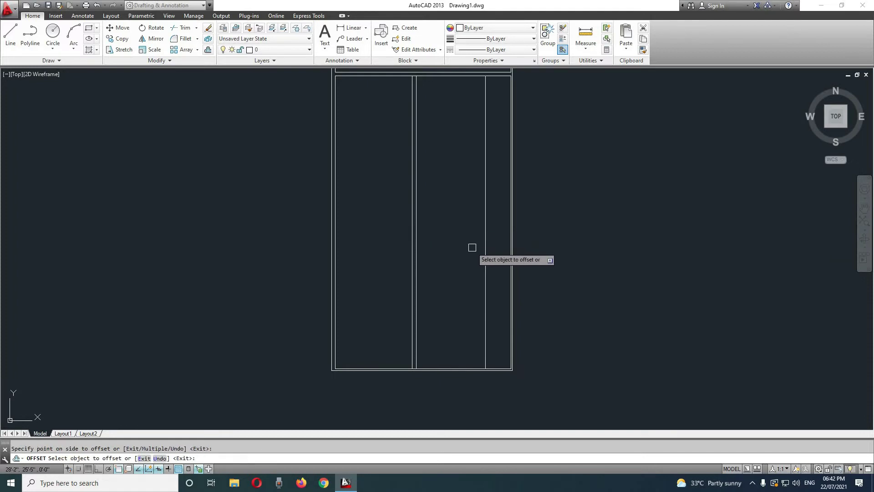
key("Return")
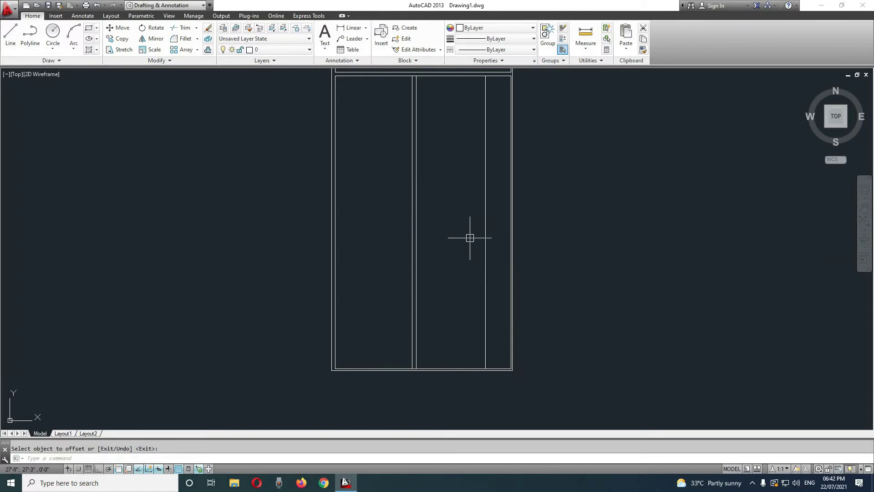
key("Return")
type("9")
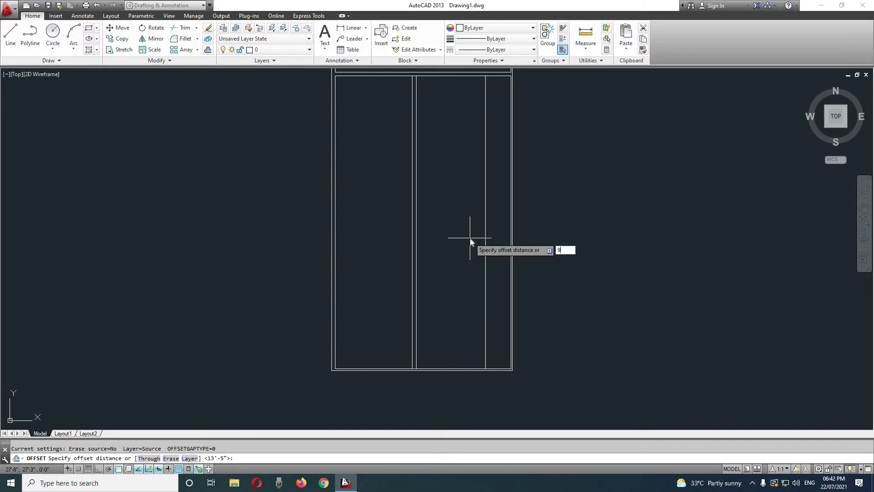
key("Return")
left_click(486, 236)
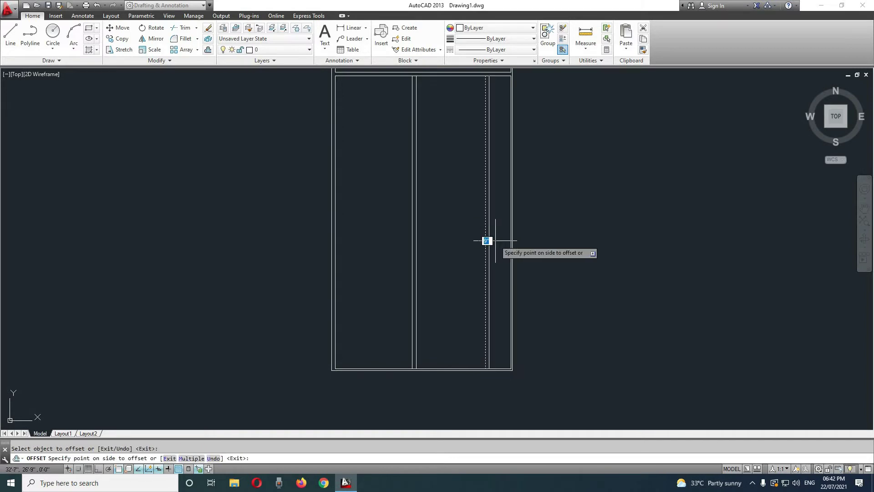
left_click(495, 240)
- Cancel the offset and make a first, abandoned trim attempt on the lower door's top line
scroll(477, 276, "down", 2)
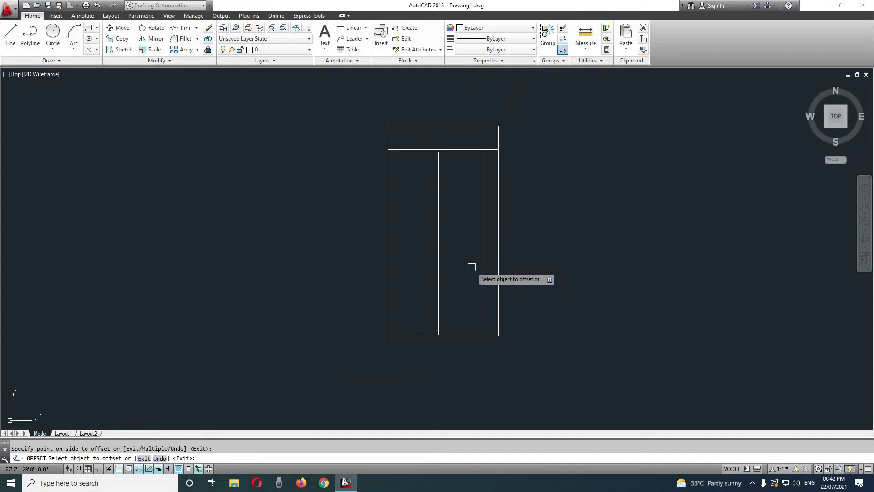
scroll(430, 189, "up", 3)
scroll(444, 201, "up", 3)
key("Escape")
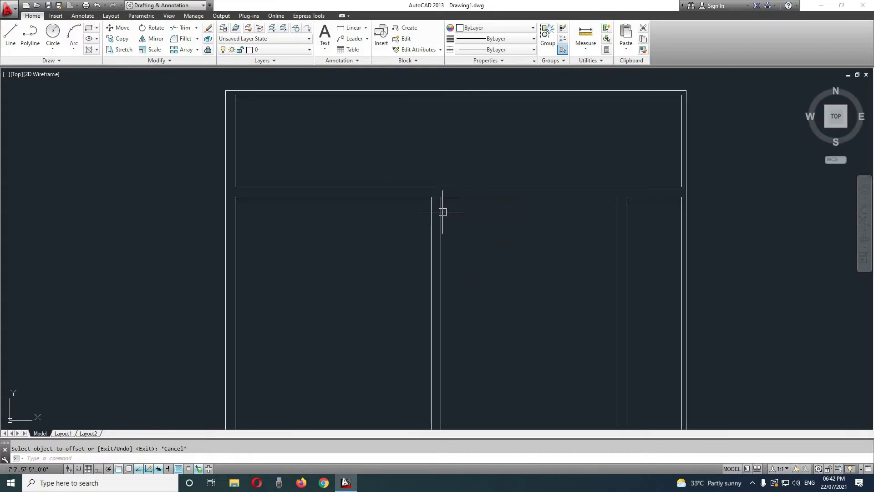
key("Escape")
scroll(441, 210, "up", 3)
scroll(439, 210, "down", 2)
scroll(437, 208, "down", 2)
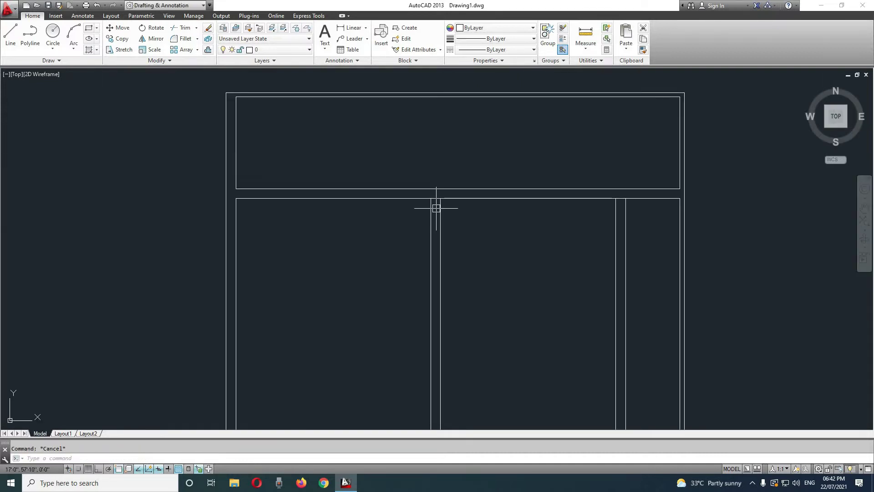
type("tr")
key("Return")
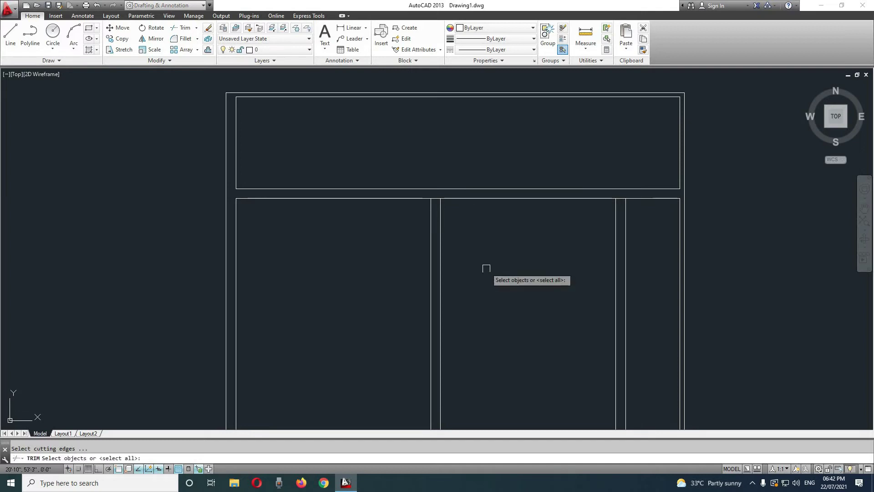
scroll(444, 214, "up", 2)
scroll(433, 190, "up", 4)
left_click(433, 185)
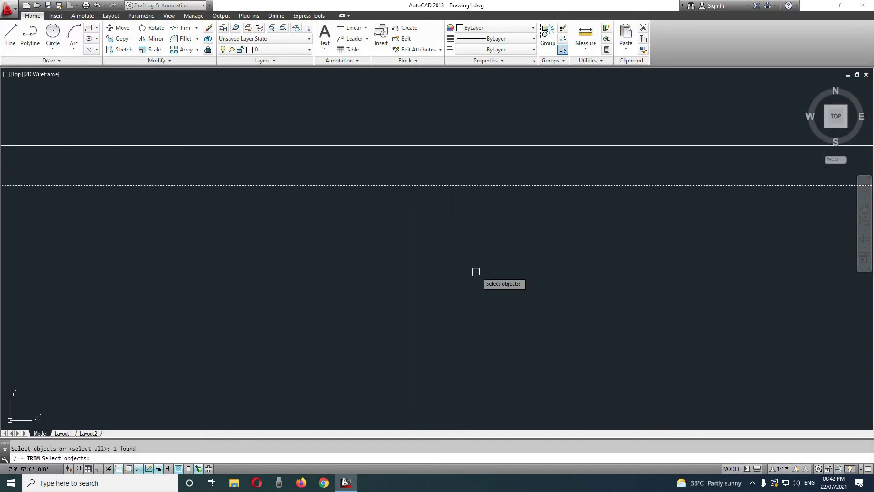
key("Escape")
- Trim the top line segment between the middle stile lines, using all lines as edges
type("tr")
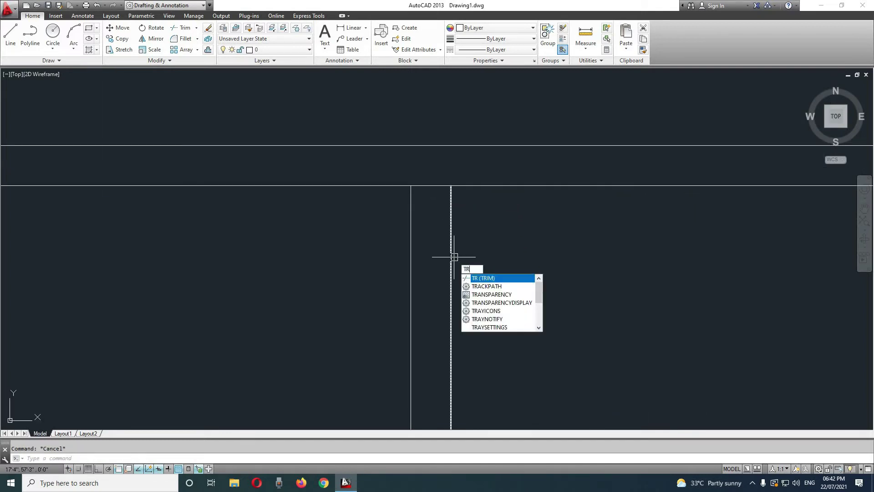
key("Return")
key("Return")
left_click(433, 187)
scroll(482, 250, "down", 3)
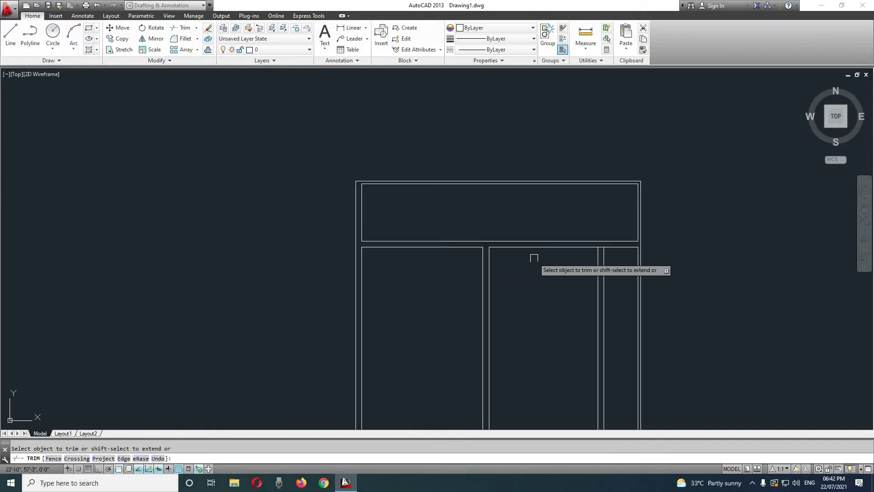
scroll(610, 253, "up", 4)
scroll(619, 237, "up", 2)
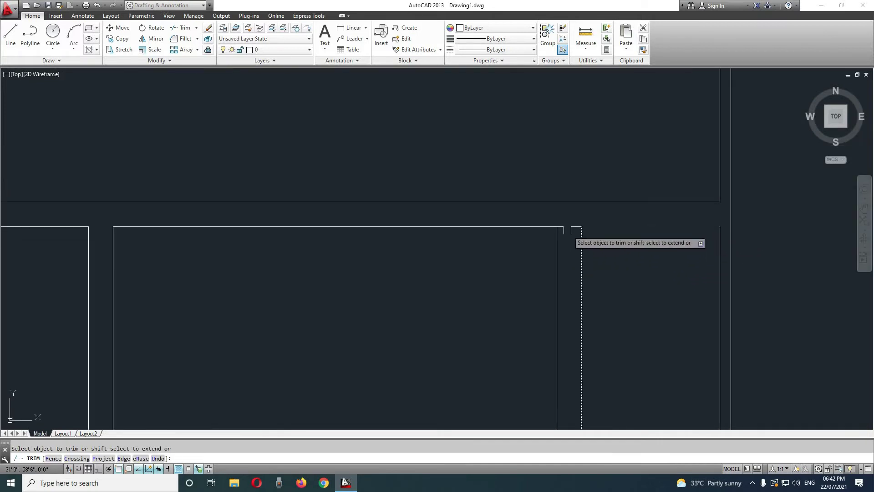
scroll(587, 273, "down", 3)
scroll(617, 314, "down", 2)
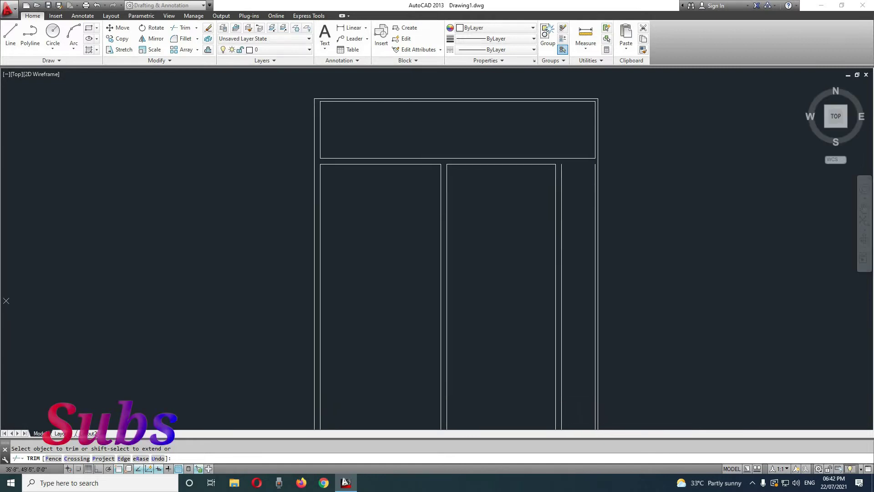
key("Escape")
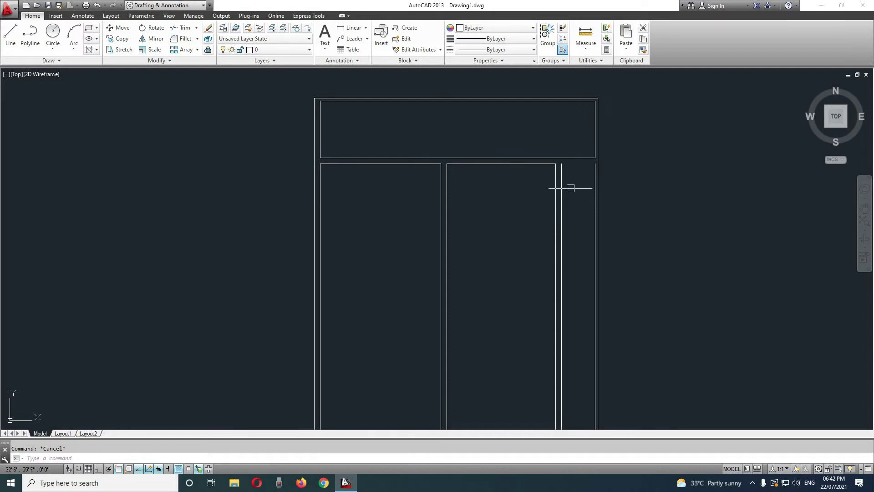
- Abandon the EXTEND attempt and trim the transom's lower line on the door's right side
scroll(568, 187, "up", 5)
scroll(541, 186, "down", 2)
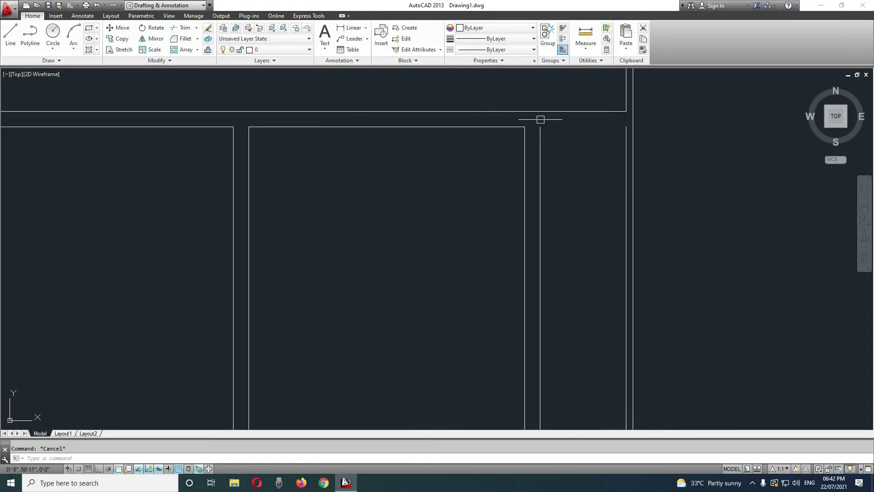
type("EX")
key("Return")
key("Return")
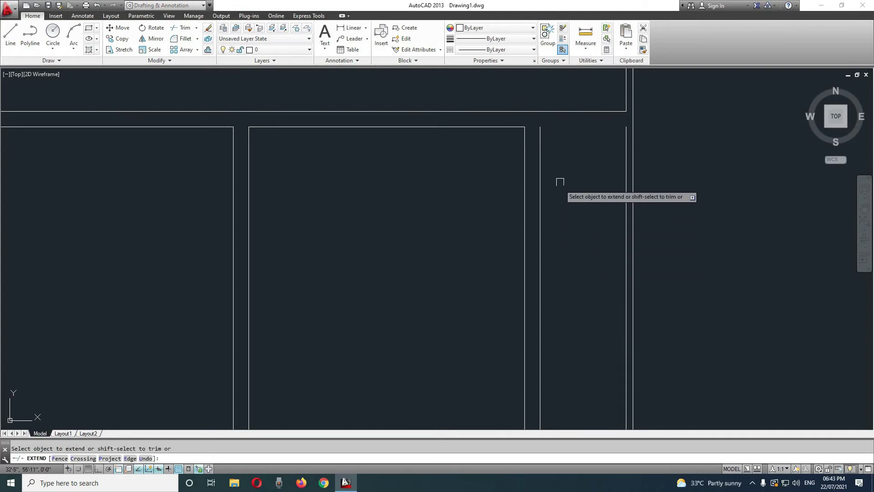
key("Escape")
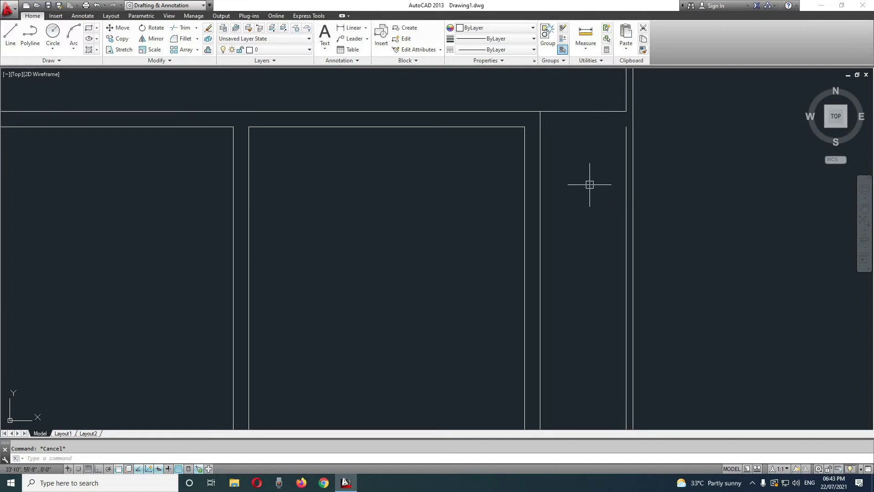
type("TR")
key("Return")
key("Return")
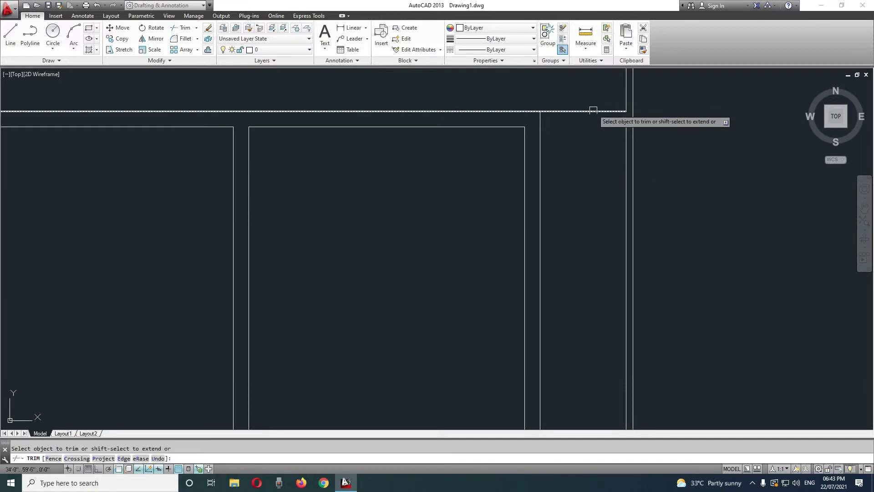
scroll(602, 200, "down", 2)
key("Escape")
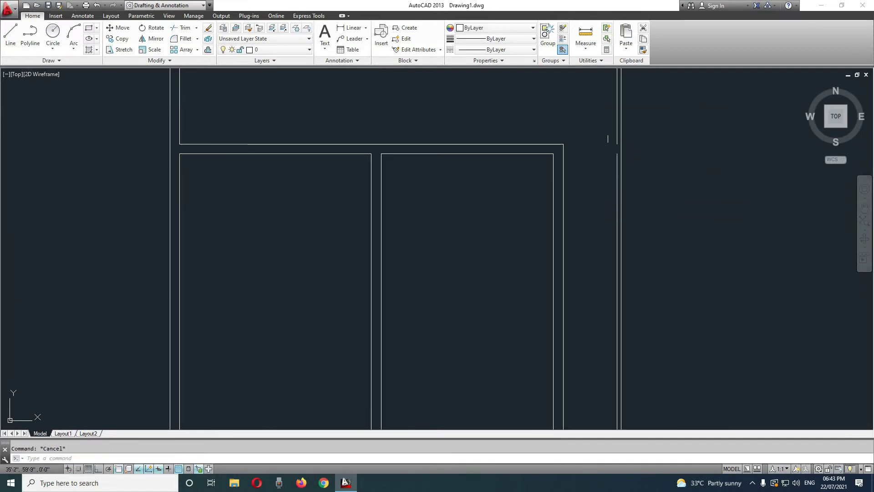
scroll(615, 153, "up", 2)
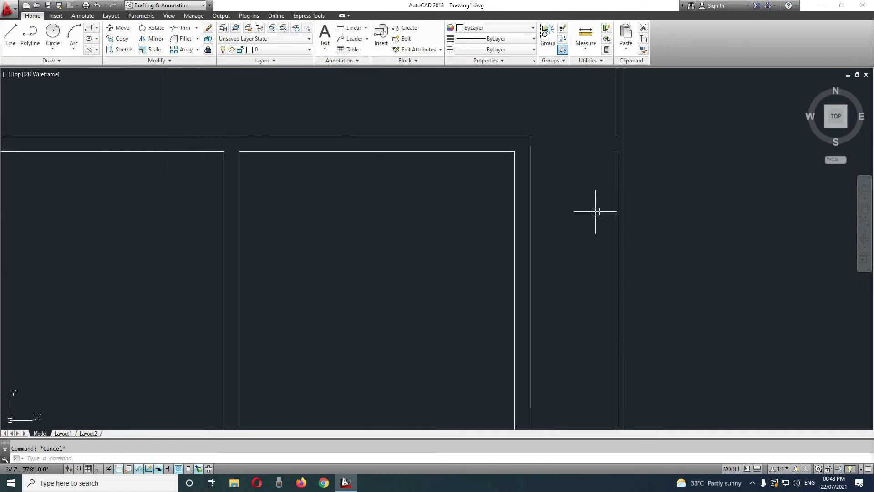
- Join the two right vertical line pieces into one continuous frame line
type("j")
key("Return")
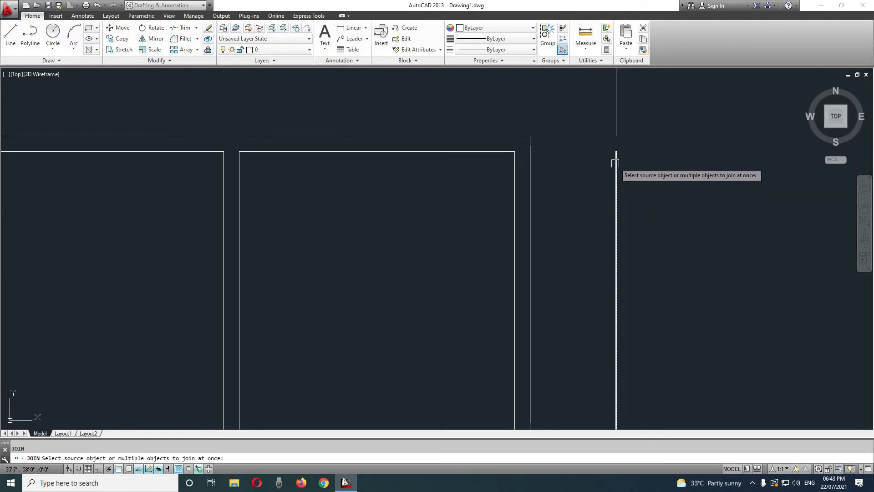
left_click(615, 163)
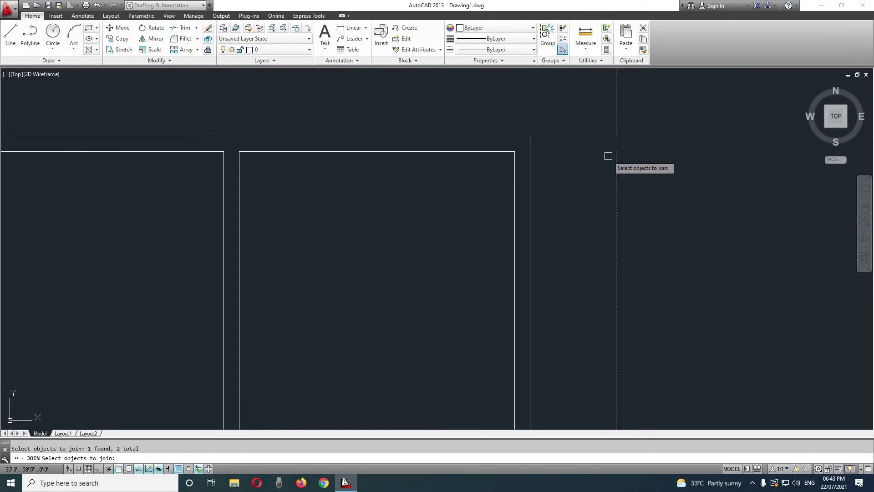
key("Return")
scroll(602, 199, "down", 2)
scroll(583, 248, "down", 1)
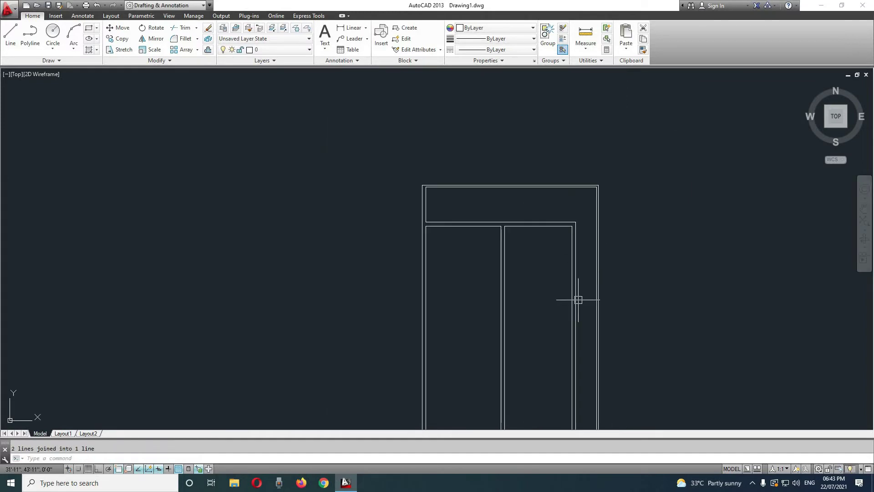
scroll(521, 240, "up", 1)
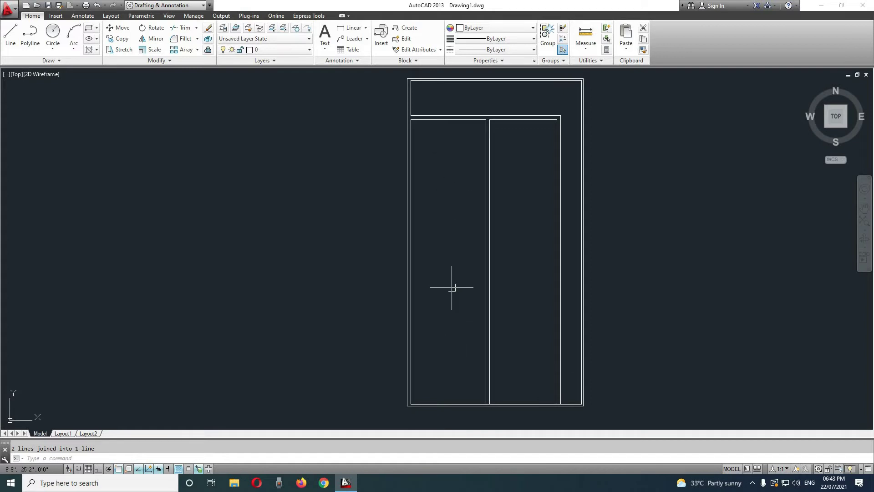
- Offset the left panel's top edge 12 down, then double that line 9 below
key("Escape")
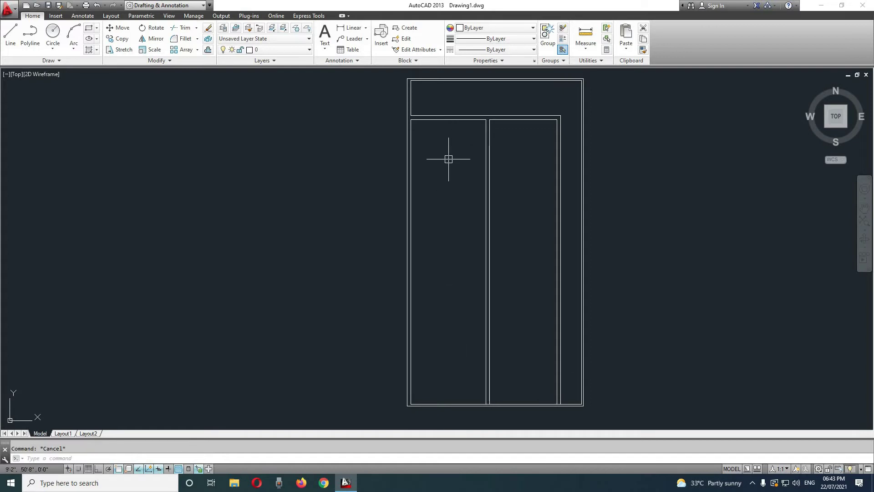
middle_click_drag(443, 130, 480, 168)
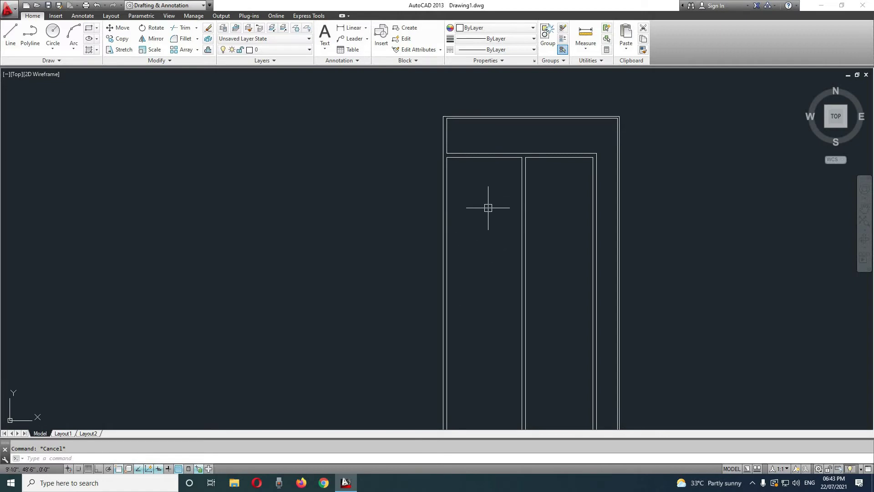
type("O")
key("Return")
type("12")
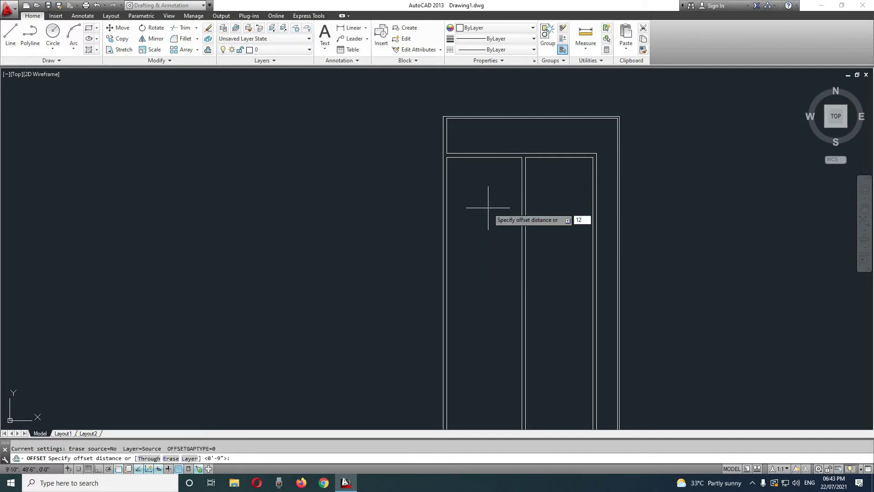
key("Return")
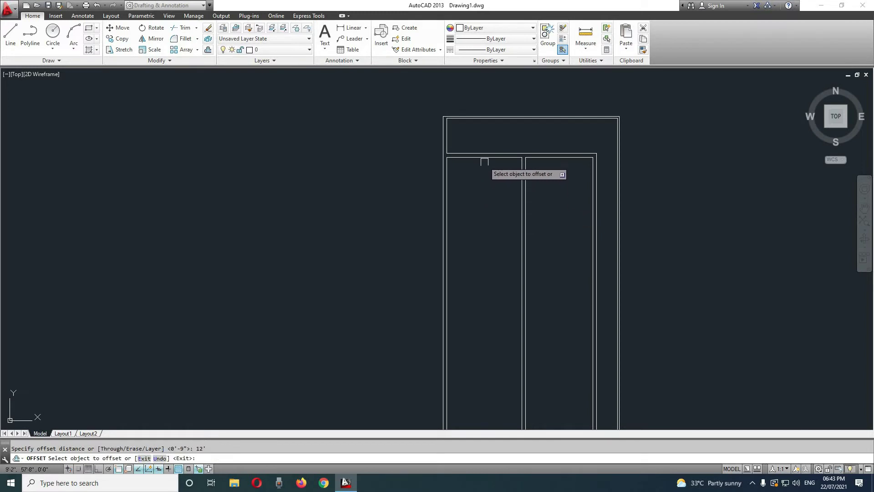
left_click(486, 157)
left_click(487, 217)
key("Return")
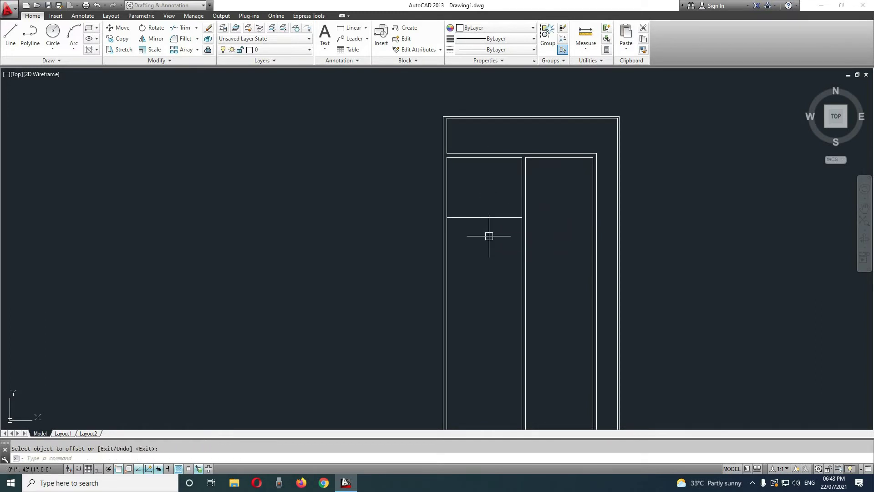
key("Return")
type("9")
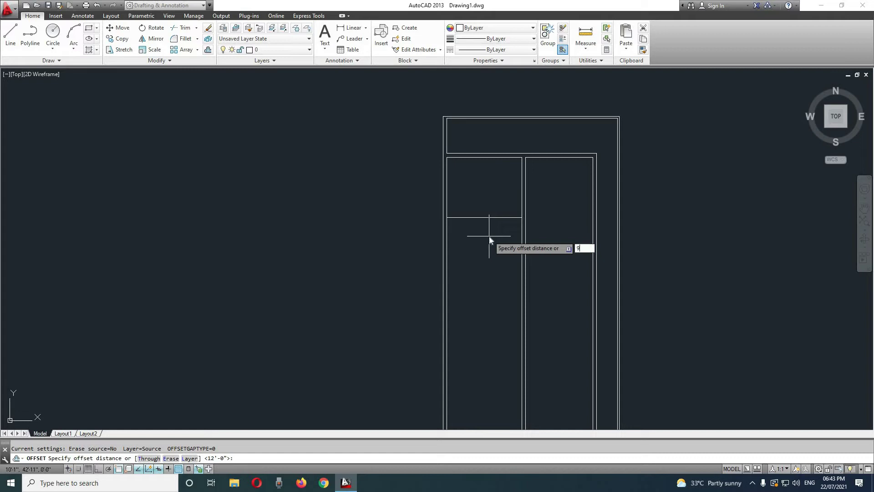
key("Return")
left_click(485, 218)
left_click(488, 248)
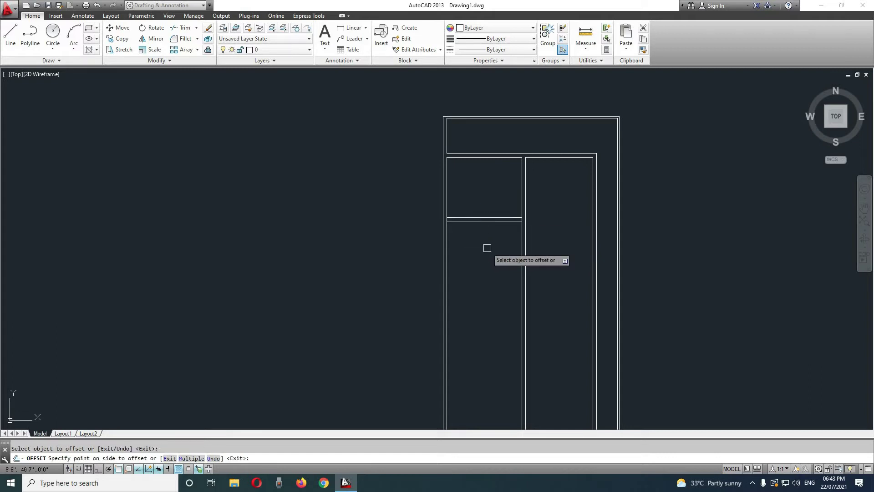
mouse_move(475, 360)
middle_mouse_down()
mouse_move(451, 288)
mouse_move(457, 242)
middle_mouse_up()
key("Return")
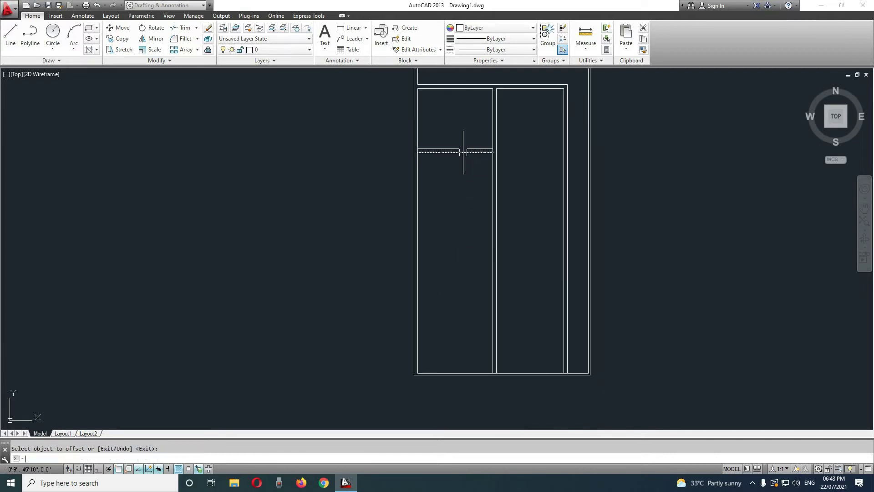
- Copy a rail line 18' lower in the left column and double it 9" below
key("Return")
type("18'")
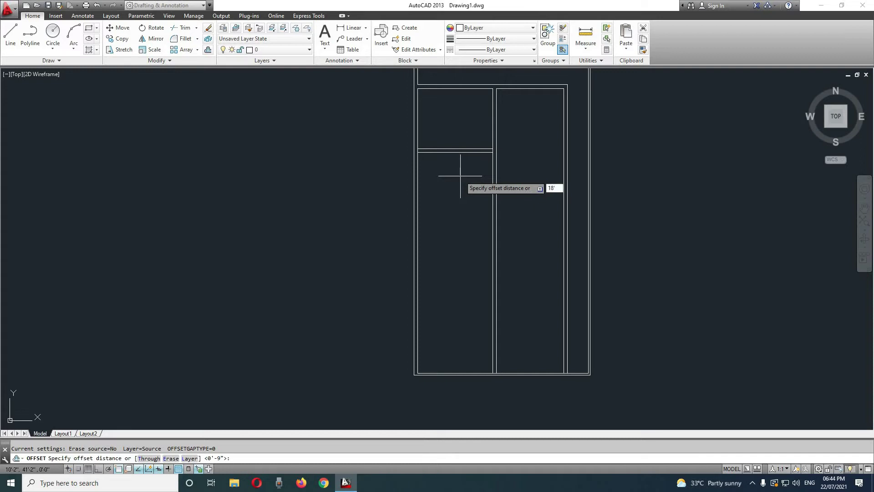
key("Return")
left_click(459, 151)
left_click(463, 223)
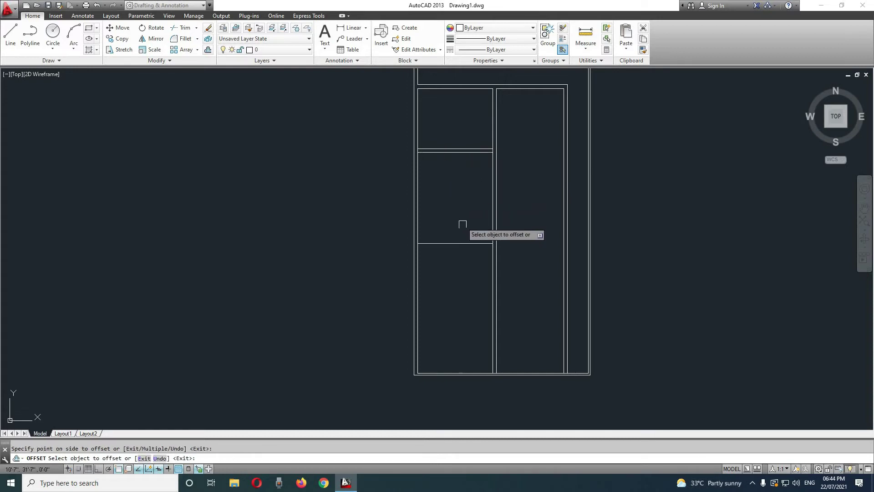
key("Return")
key("Return")
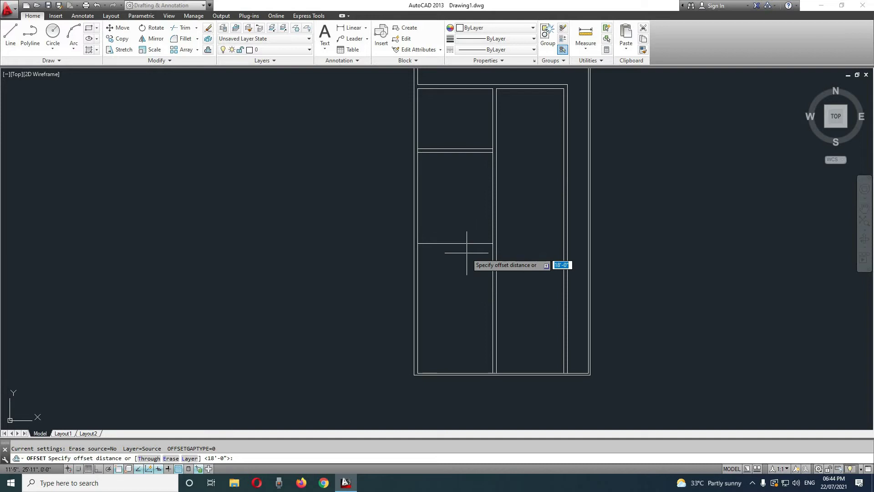
key("Return")
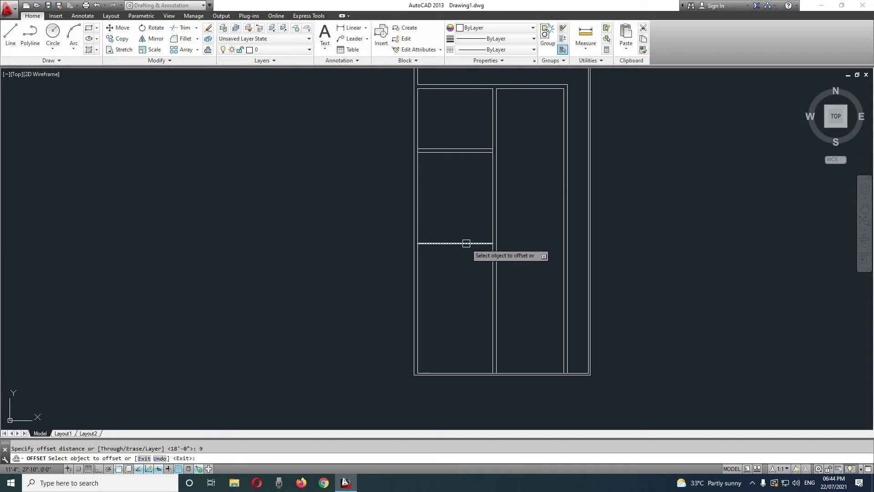
left_click(464, 244)
left_click(455, 310)
middle_click_drag(455, 310, 432, 244)
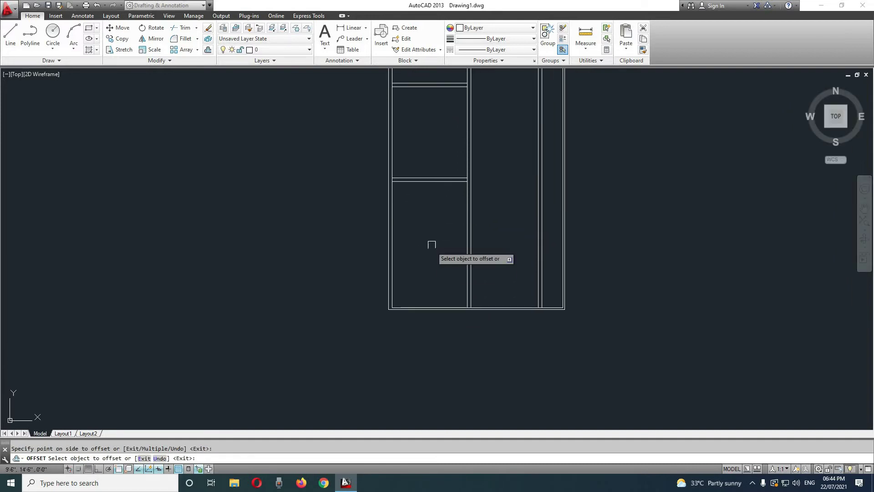
middle_click_drag(338, 264, 242, 302)
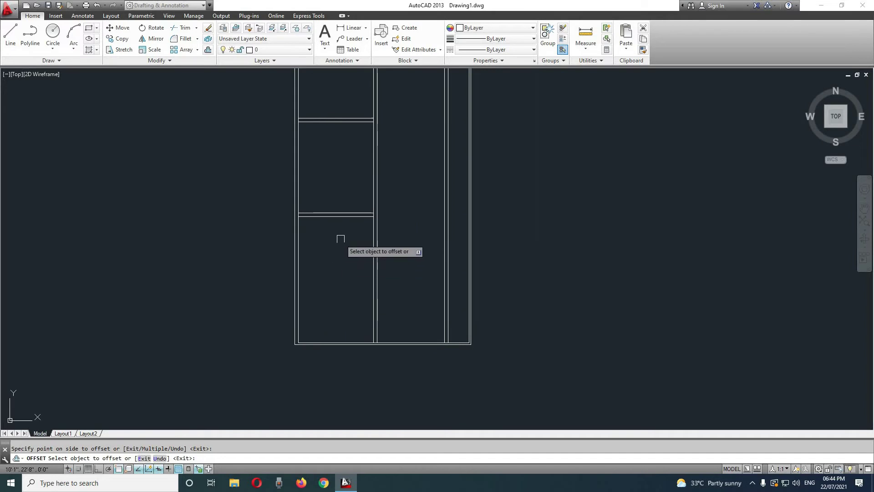
- Add the lowest left rail pair: offset 13' down, then 9" below, and end OFFSET
key("Return")
key("Return")
type("13'")
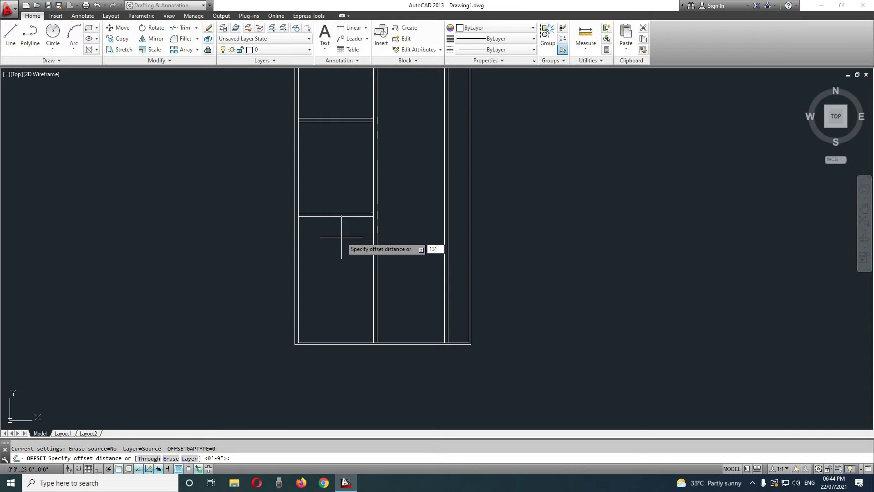
key("Return")
left_click(349, 217)
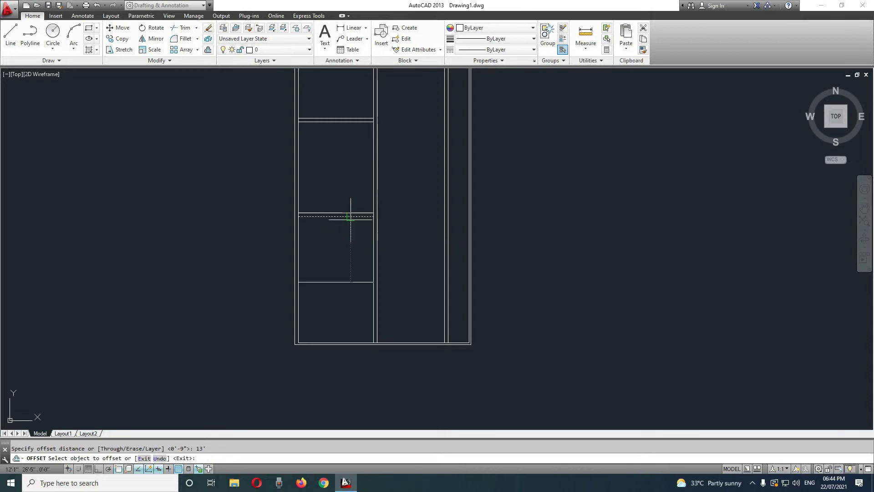
left_click(350, 248)
key("Return")
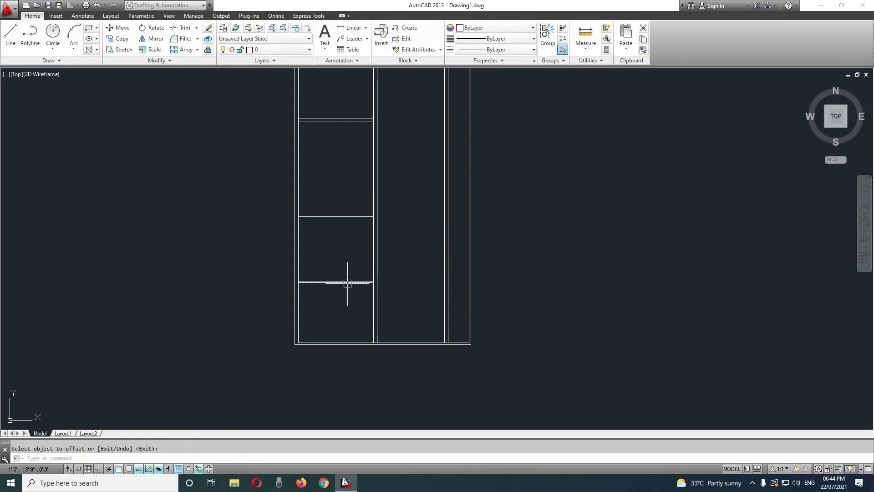
key("Return")
type("9")
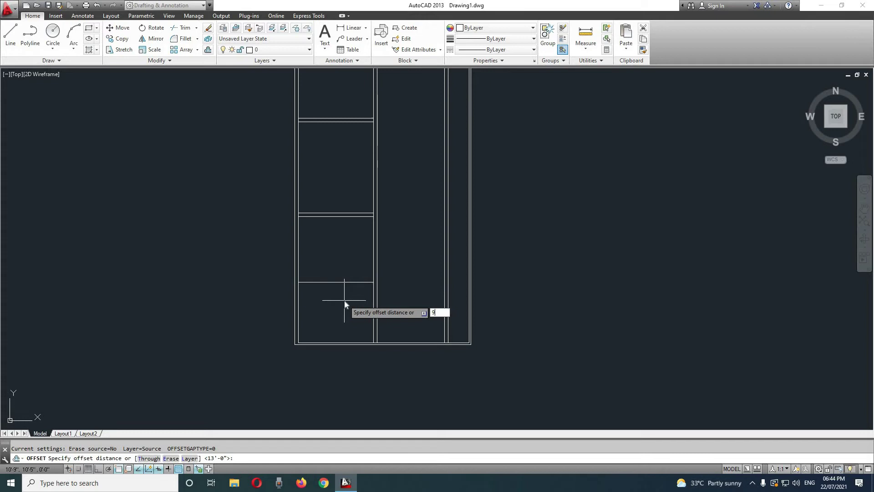
key("Return")
left_click(343, 282)
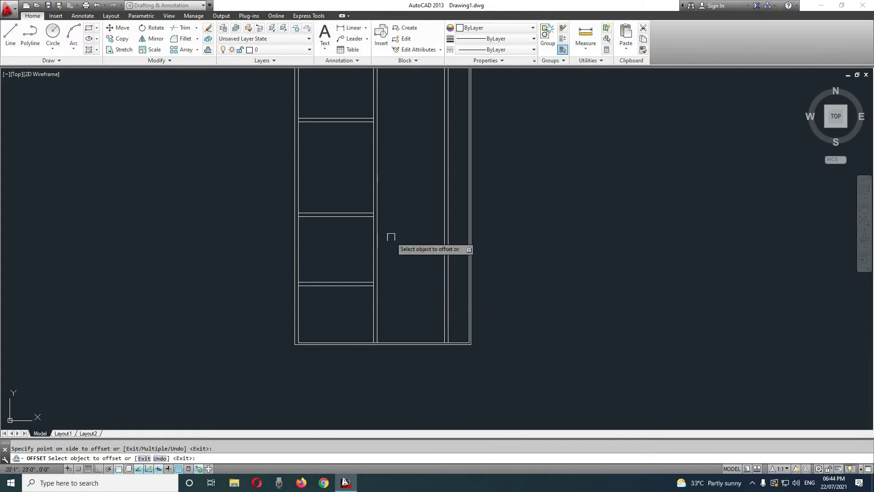
middle_click_drag(390, 234, 386, 280)
key("Escape")
middle_click_drag(406, 126, 404, 137)
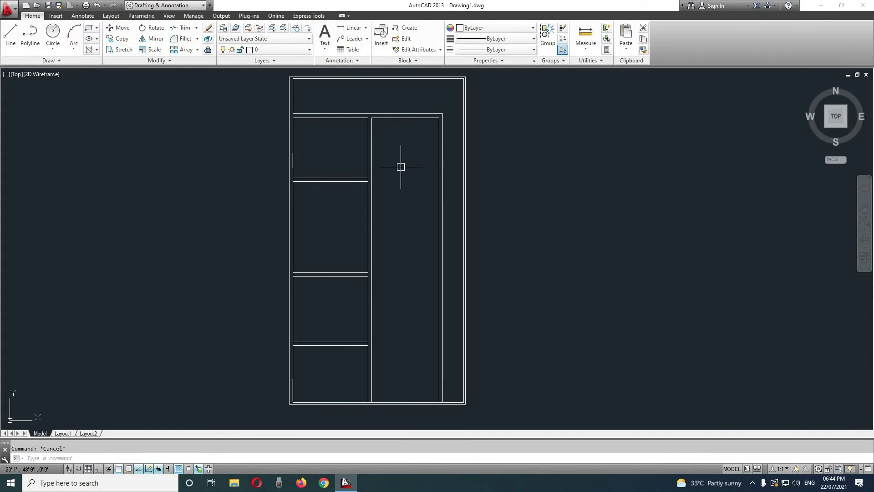
- Offset the right column's top line 5' down, then double that rail 4" lower
type("o")
key("Return")
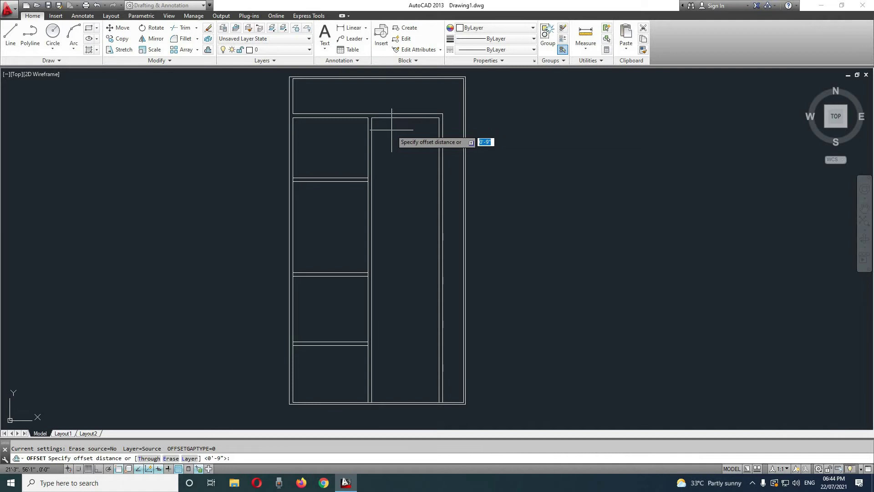
type("5")
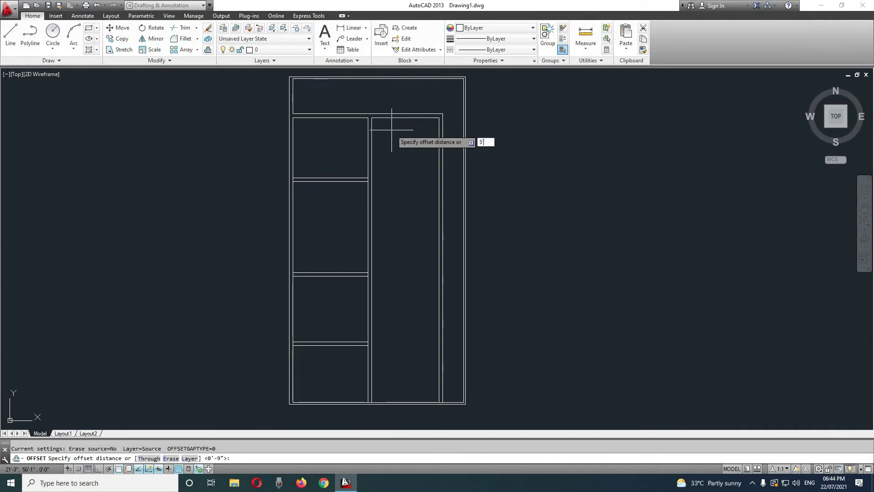
key("Return")
left_click(403, 118)
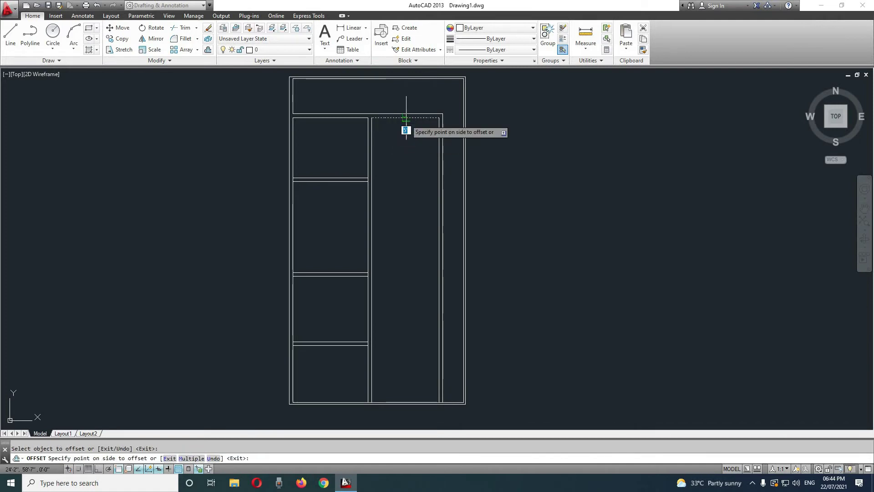
left_click(406, 137)
key("Return")
key("Return")
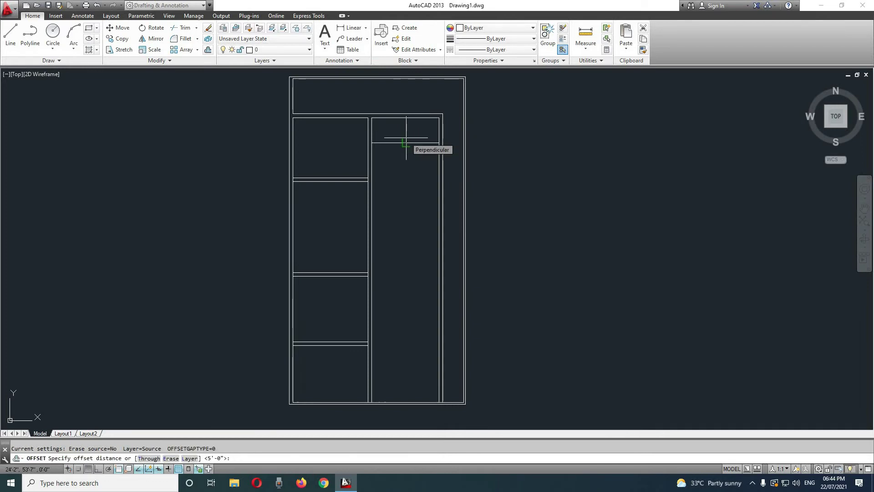
type("4")
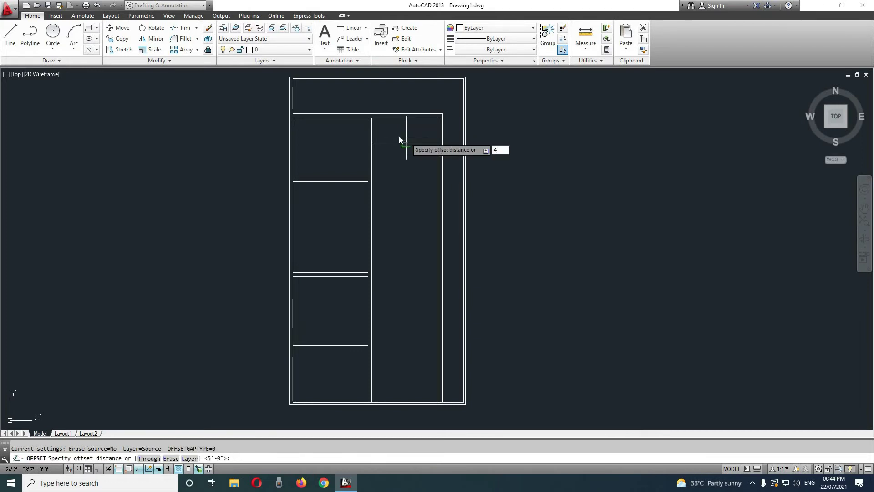
key("Return")
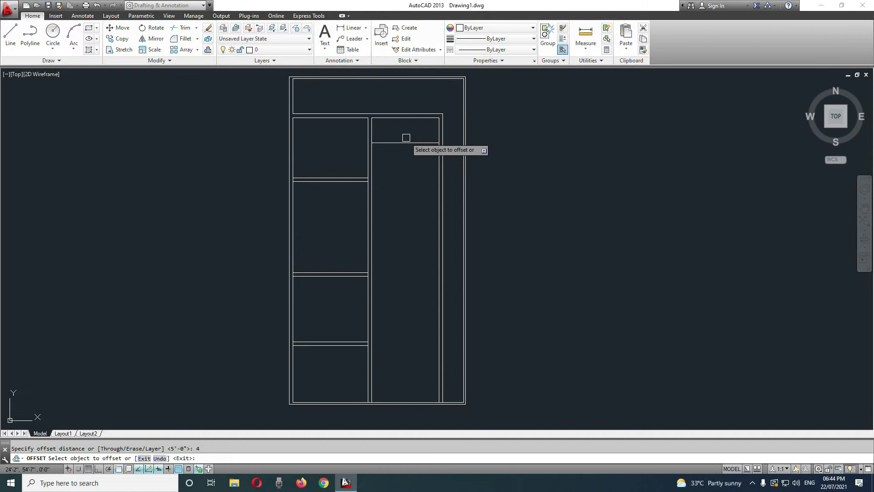
left_click(406, 142)
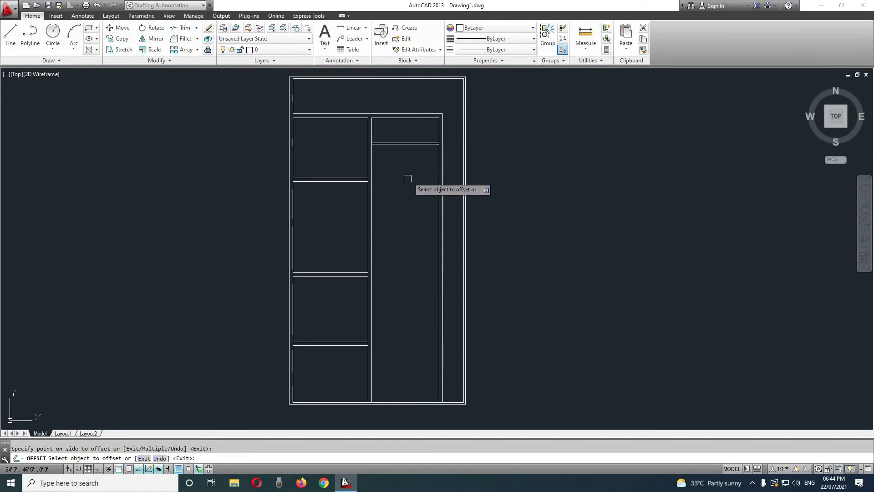
middle_click_drag(408, 178, 416, 138)
- Start a 12' offset on the lower right-column rail line, then cancel it
key("Return")
key("Return")
type("12'")
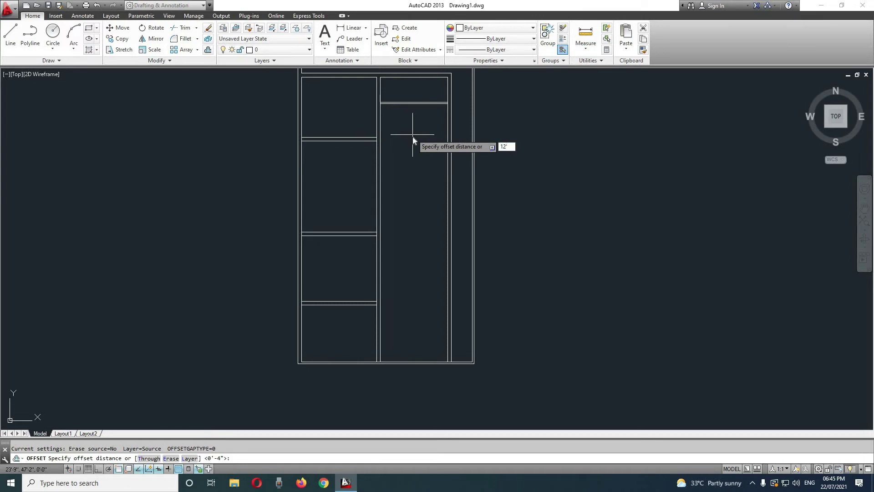
key("Return")
left_click(408, 103)
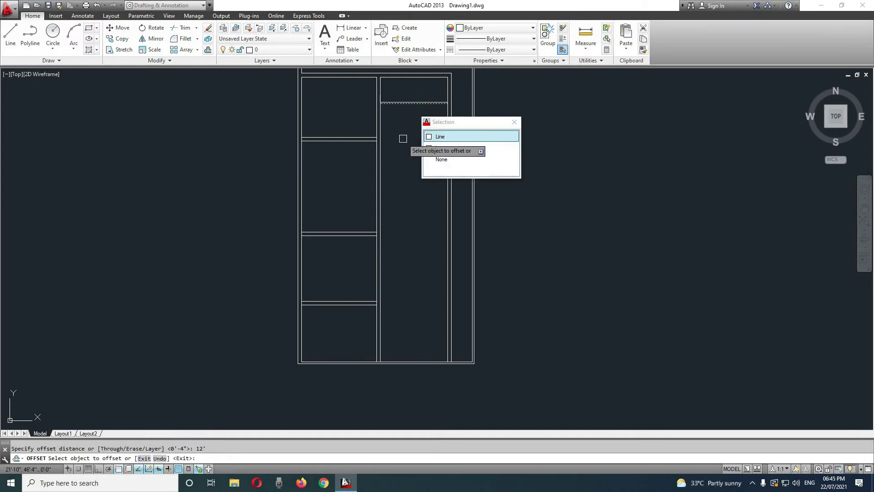
key("Escape")
key("Escape")
- Offset the right column's rail line 12' downward
scroll(401, 117, "up", 2)
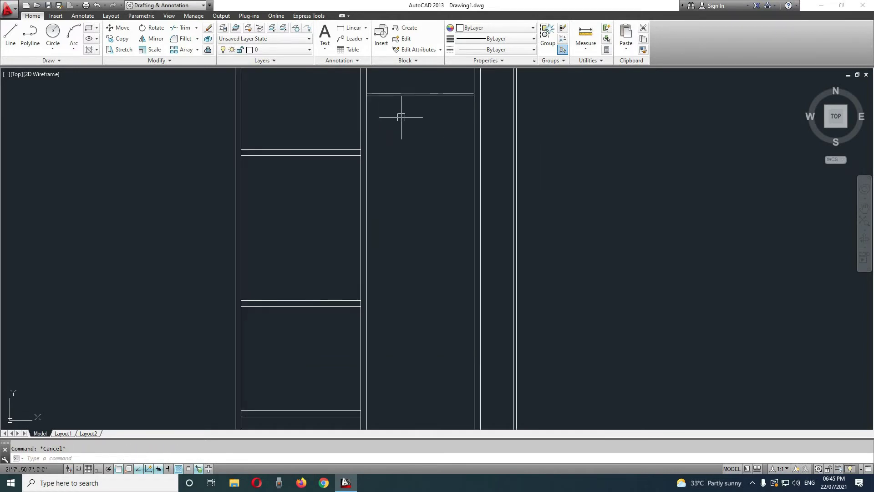
middle_click_drag(401, 117, 405, 180)
scroll(416, 224, "up", 2)
scroll(416, 245, "up", 2)
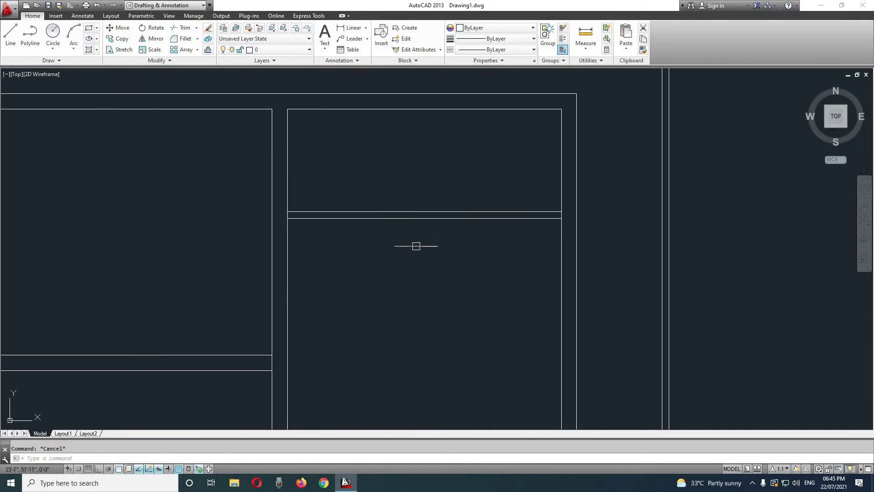
middle_click_drag(416, 246, 404, 208)
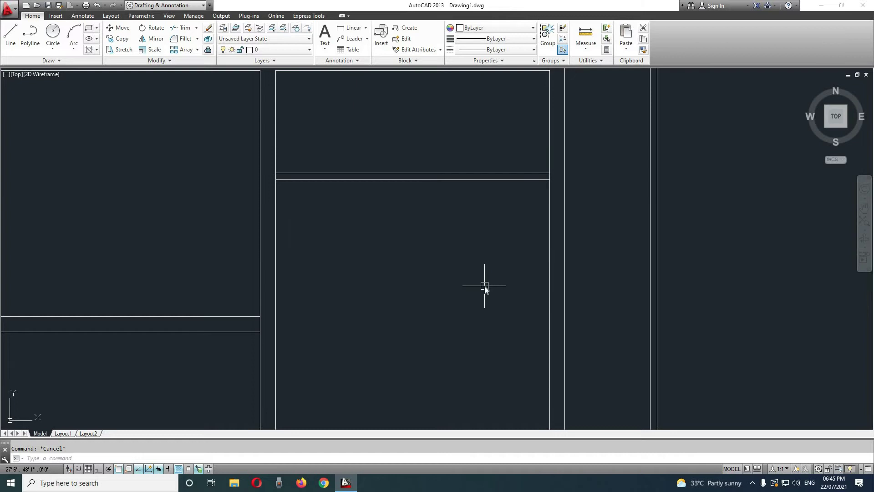
type("o")
key("Return")
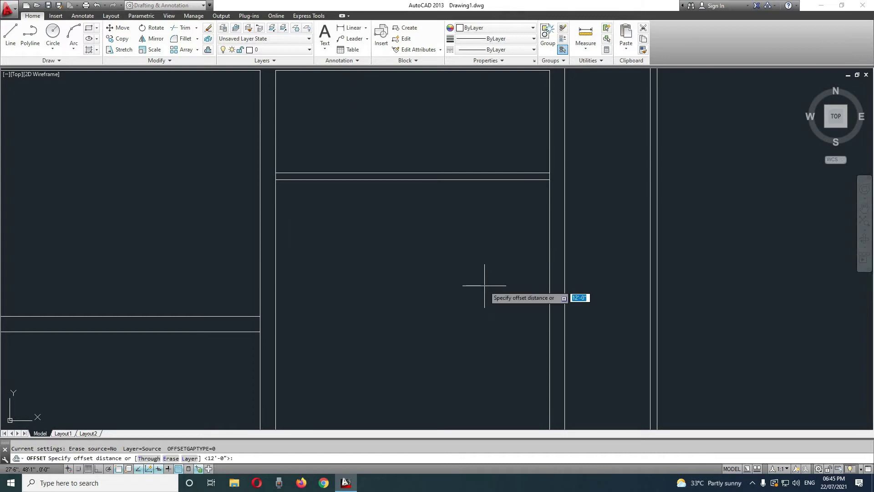
key("Return")
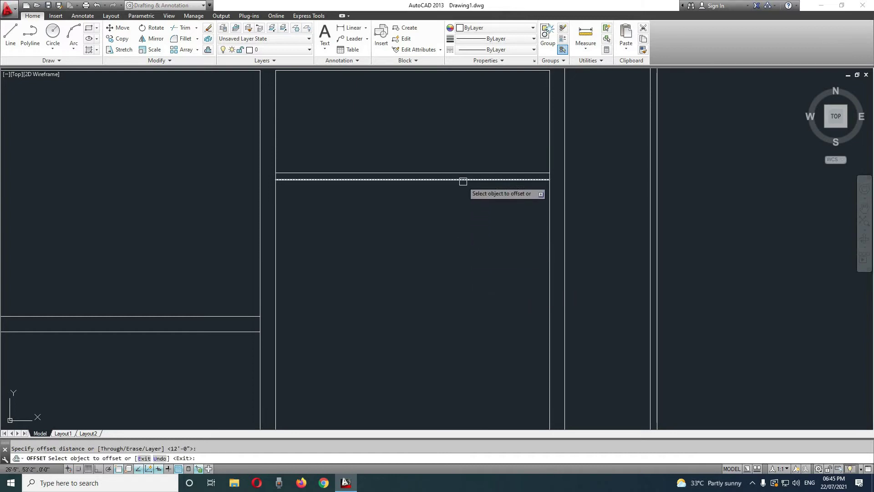
left_click(463, 179)
scroll(465, 254, "down", 2)
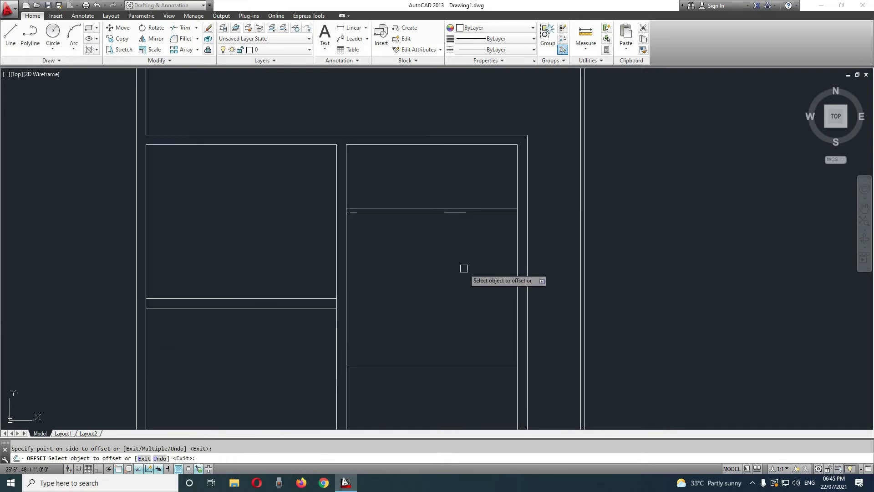
middle_click_drag(464, 270, 490, 75)
- Double the new right-column line with a 9" offset below it
key("Return")
key("Return")
type("9")
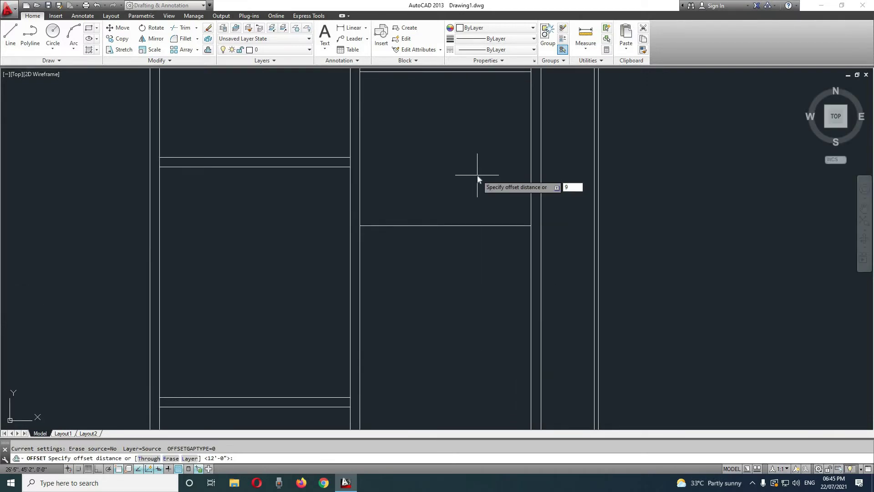
key("Return")
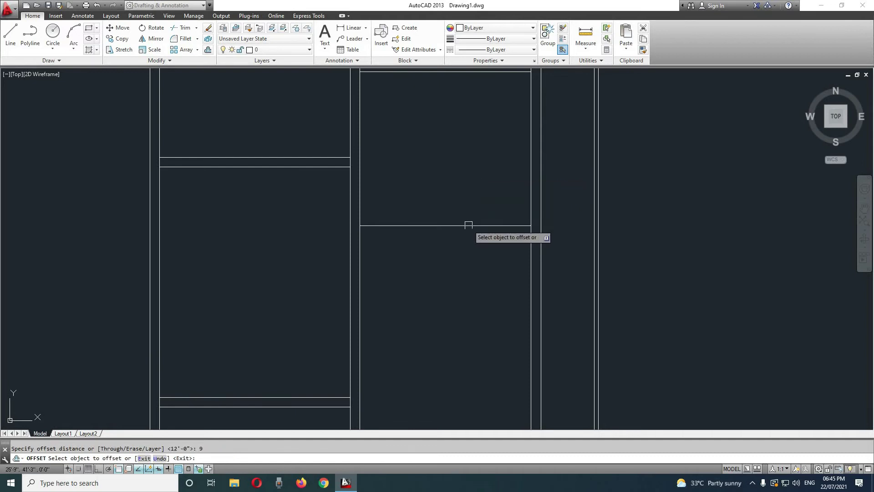
left_click(467, 225)
left_click(464, 255)
scroll(464, 255, "down", 6)
mouse_move(468, 293)
middle_mouse_down()
mouse_move(451, 191)
mouse_move(437, 205)
middle_mouse_up()
scroll(448, 182, "up", 4)
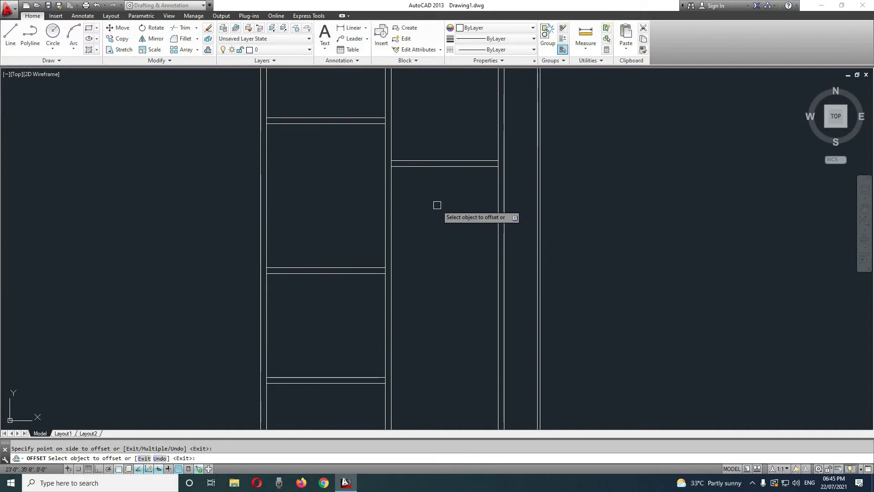
- Copy the rail 9' lower, then add a parallel line 4.5 below it
key("Return")
key("Return")
type("9\"")
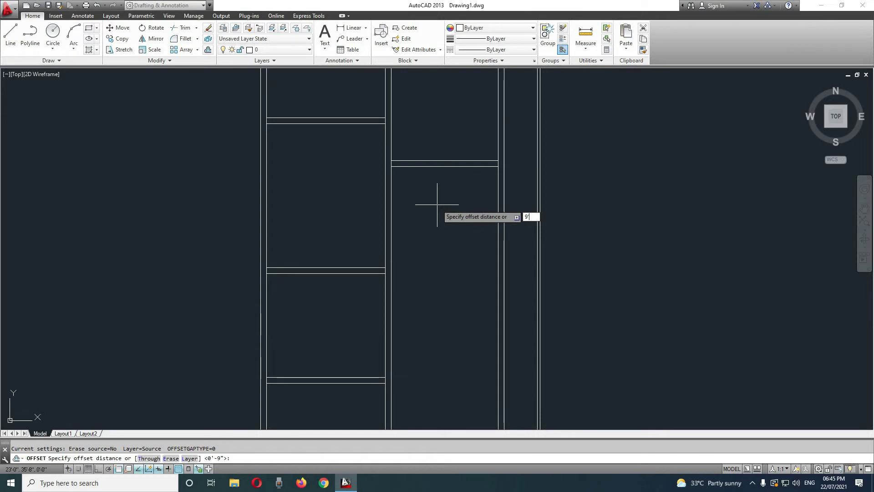
key("Return")
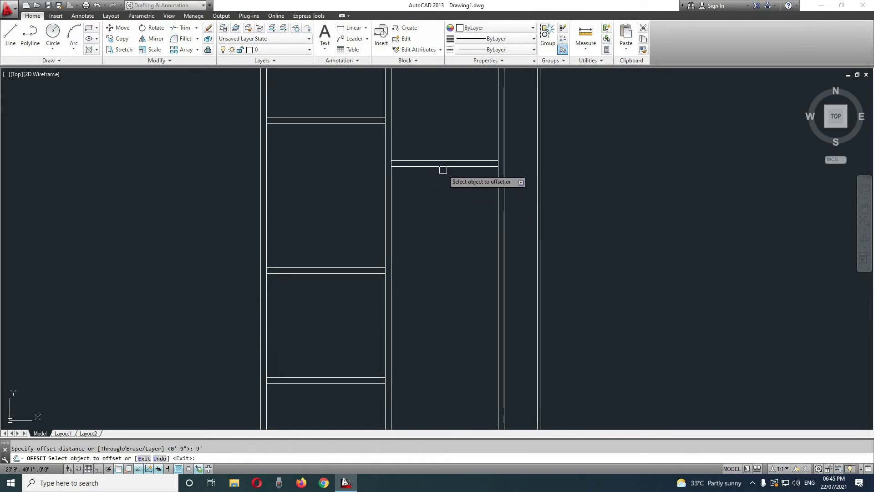
left_click(444, 166)
left_click(440, 219)
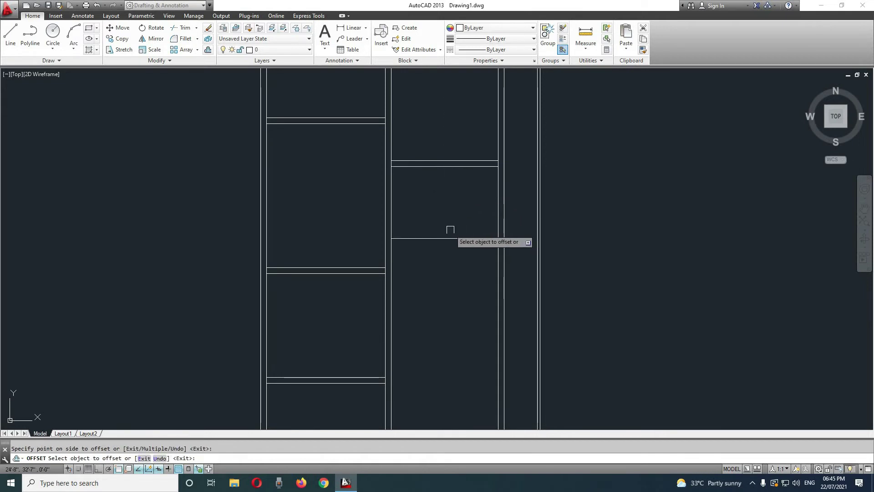
key("Return")
key("Return")
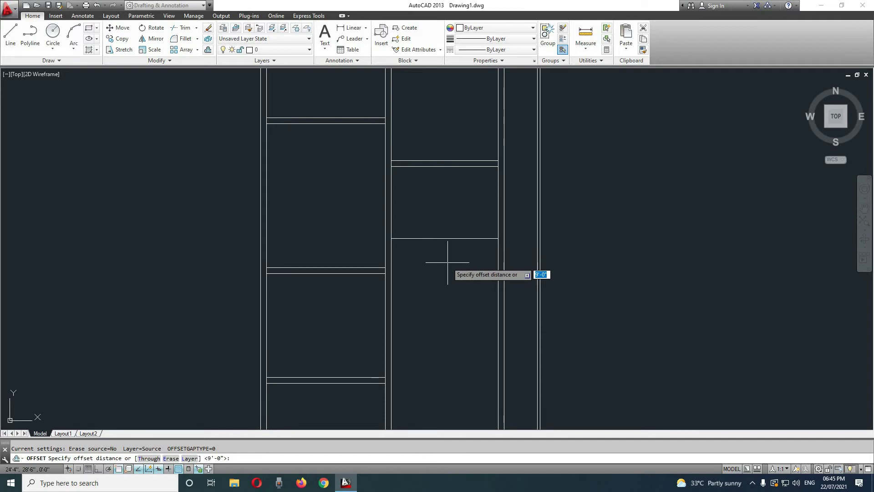
type("4.5")
key("Return")
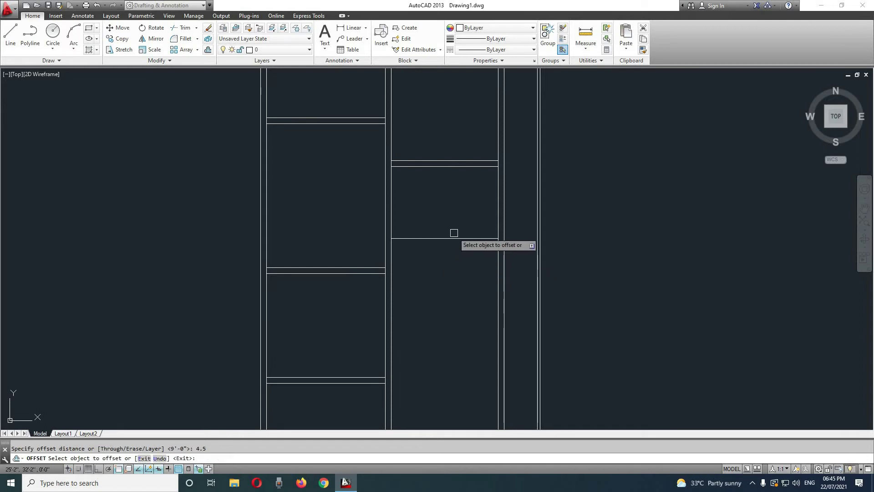
left_click(454, 237)
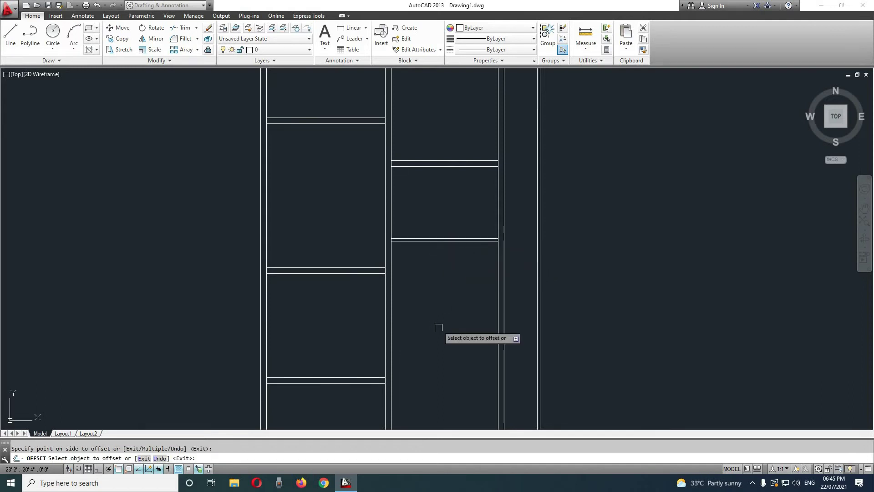
scroll(417, 311, "down", 2)
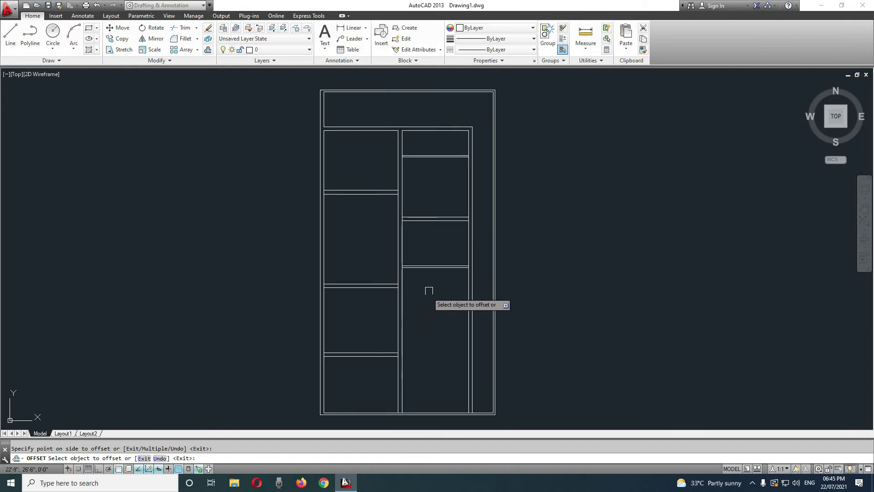
- End the offset command and zoom in on the door's lower-left rail panels
middle_click_drag(429, 290, 415, 235)
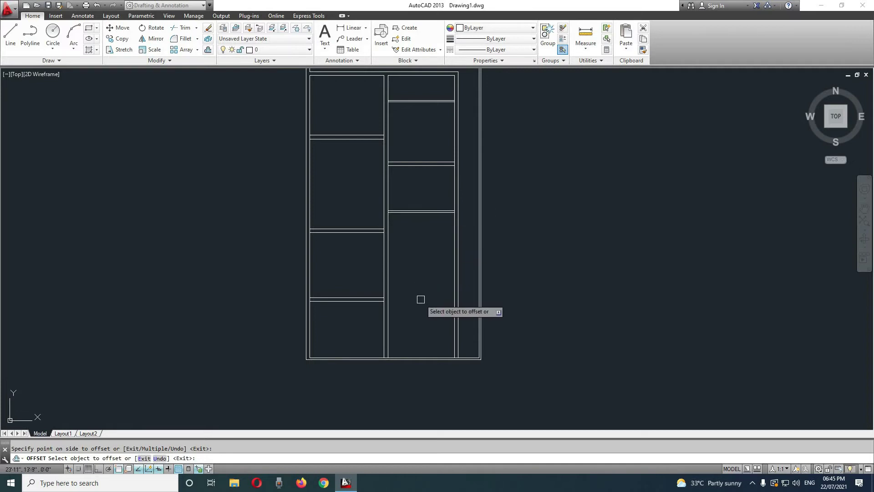
key("Escape")
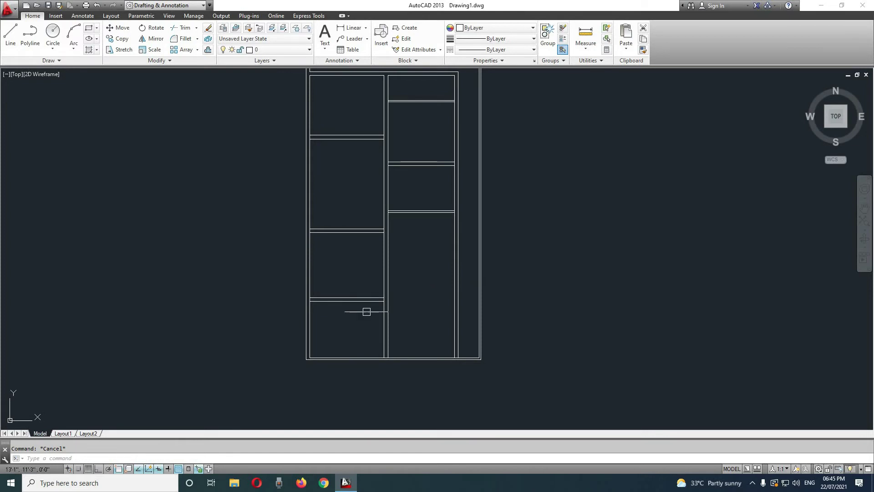
scroll(354, 309, "up", 2)
scroll(364, 320, "up", 2)
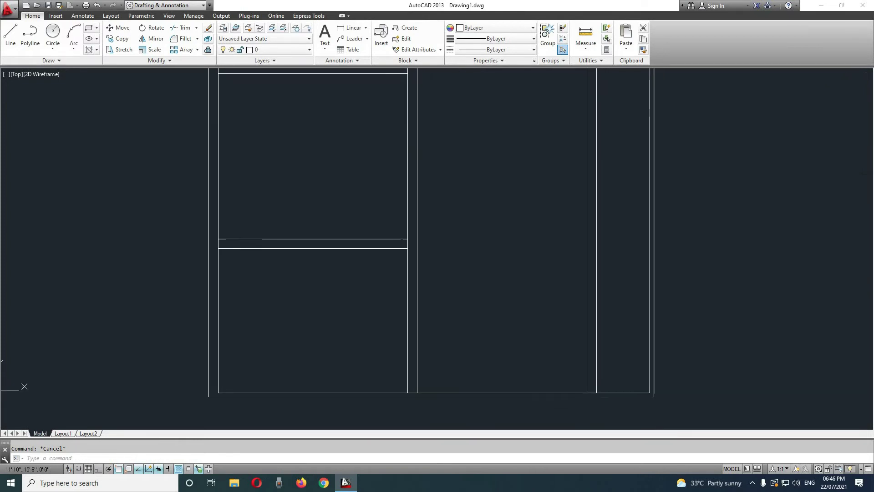
middle_click_drag(351, 283, 334, 304)
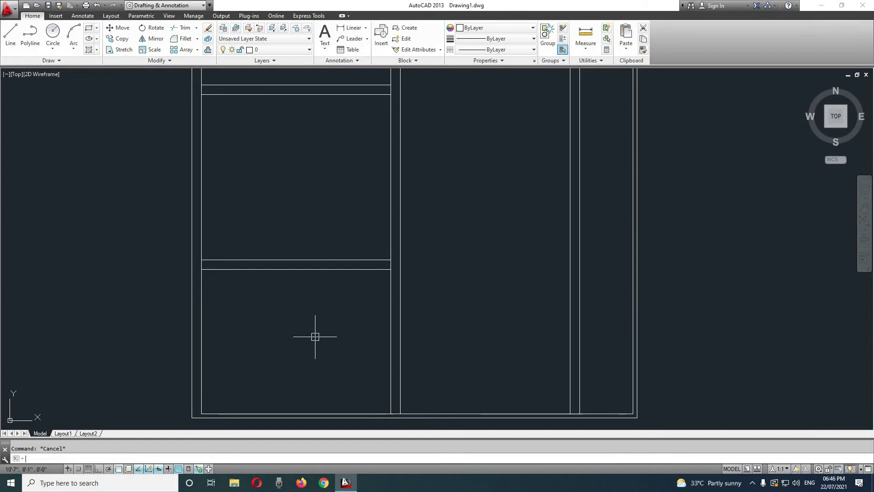
type("e")
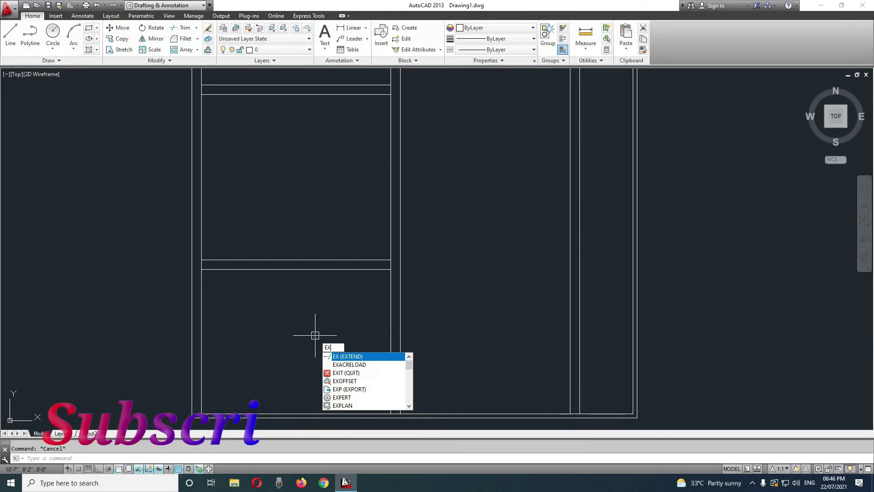
- Select the two lower-left rail lines as EXTEND boundary edges
key("Return")
key("Return")
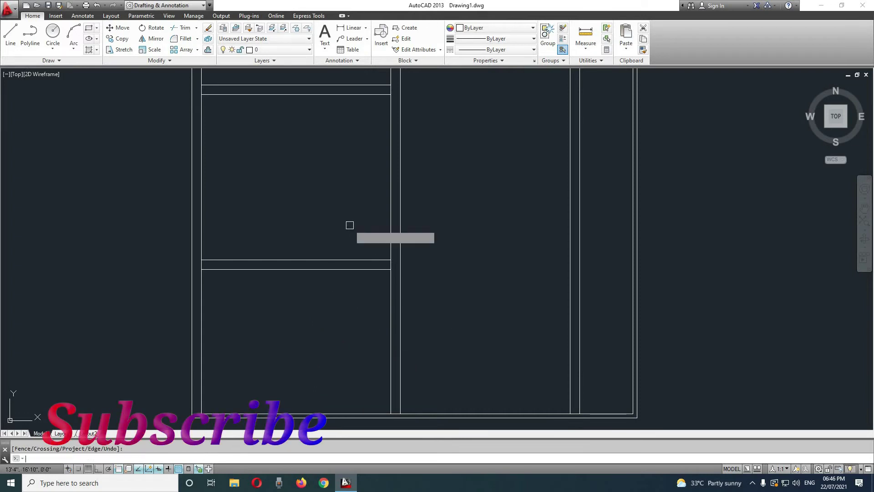
key("Return")
left_click(349, 225)
left_click(304, 290)
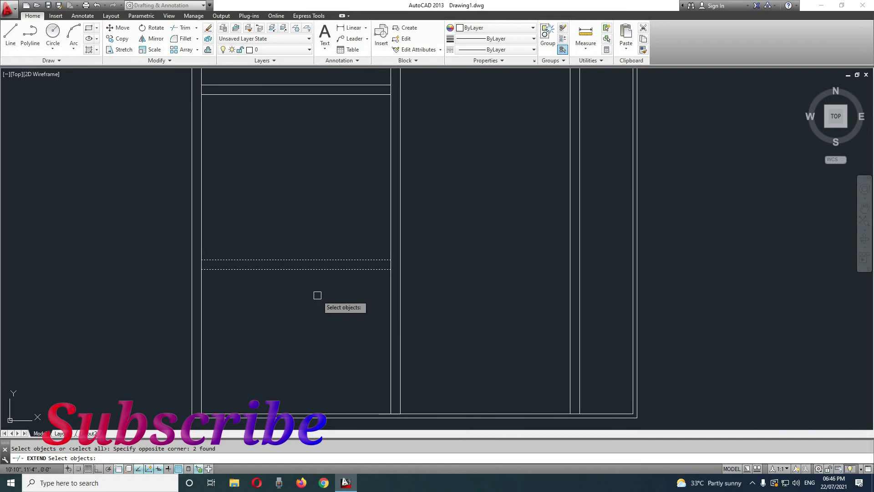
key("Escape")
- Extend both rail lines across the centre stile and right panel to the inner frame line
type("e")
key("Return")
key("Return")
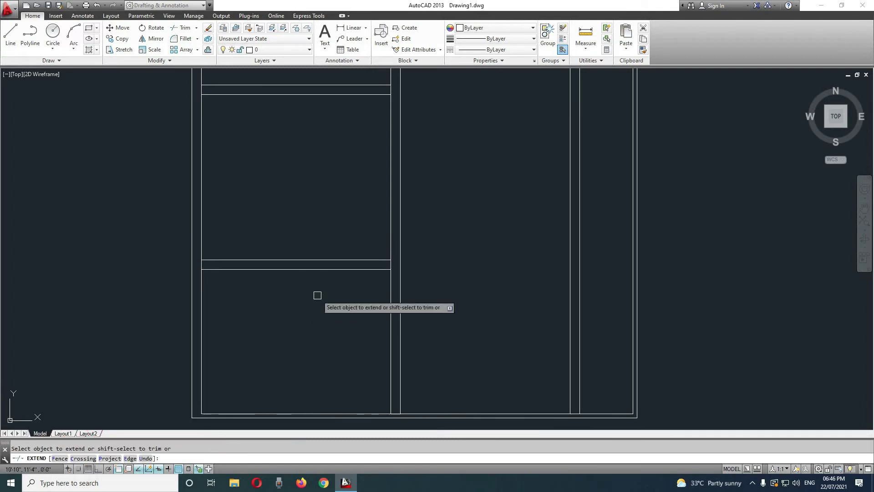
left_click(352, 241)
left_click(339, 286)
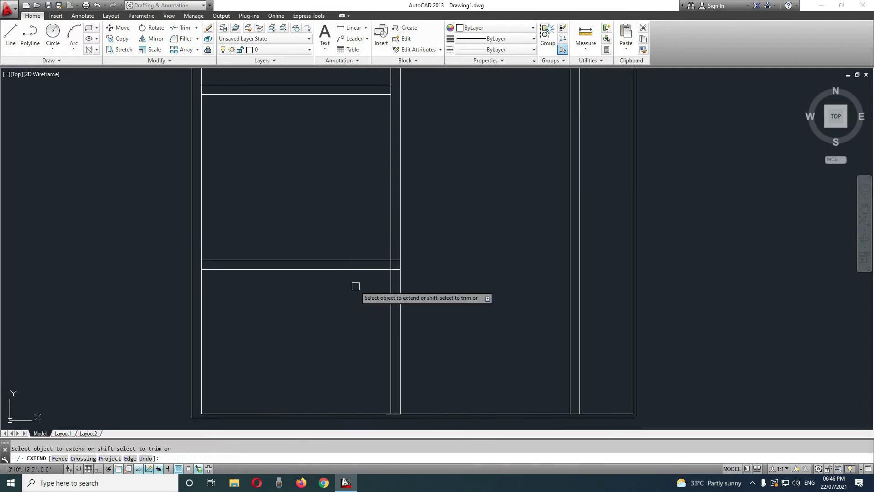
left_click(365, 248)
left_click(377, 286)
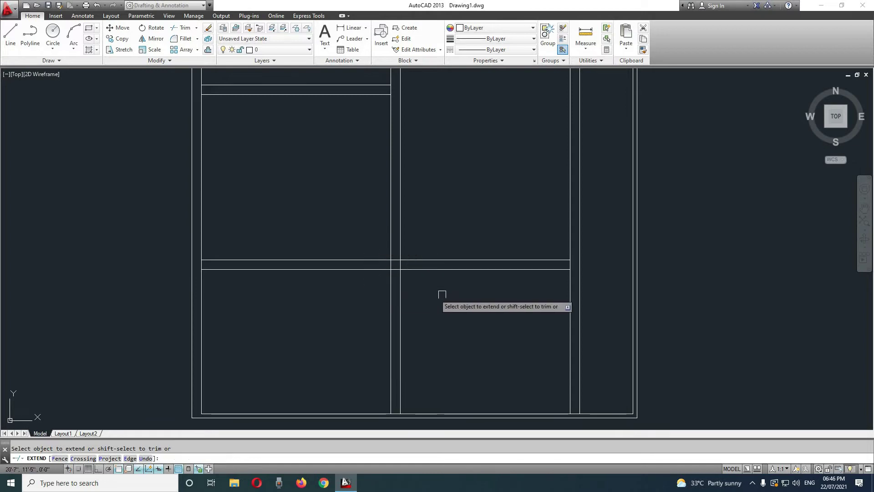
left_click(521, 250)
left_click(533, 290)
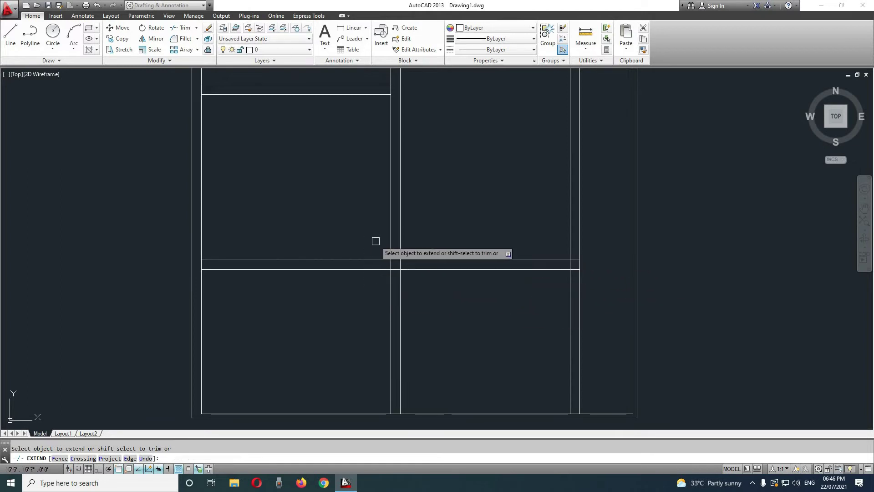
key("Escape")
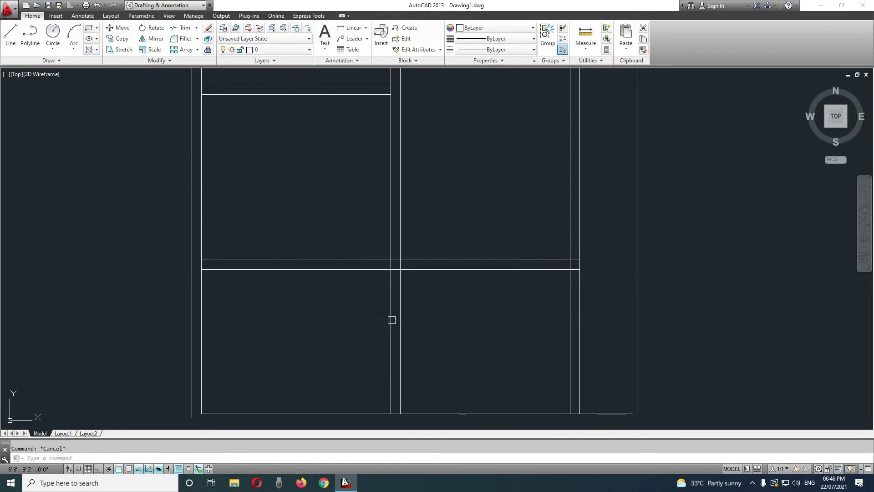
- Trim the stile lines crossing the lower rail, then cancel the trim
type("tr")
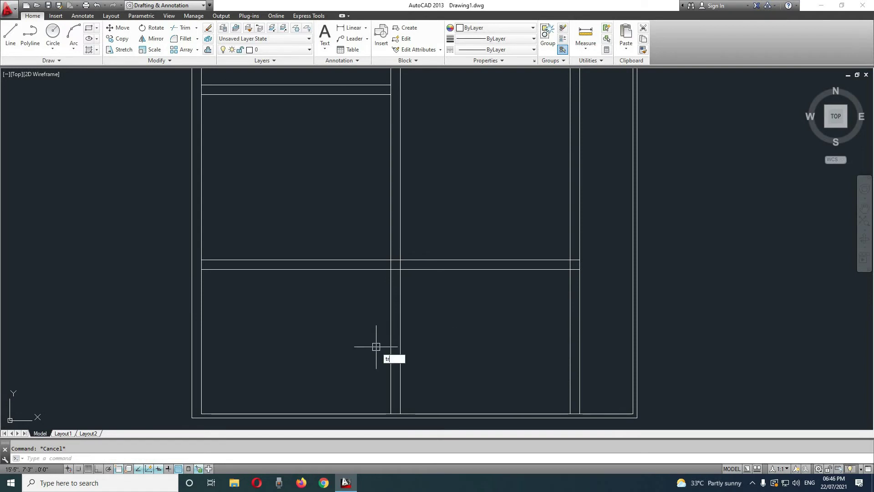
key("Return")
key("Return")
left_click(459, 312)
left_click(414, 334)
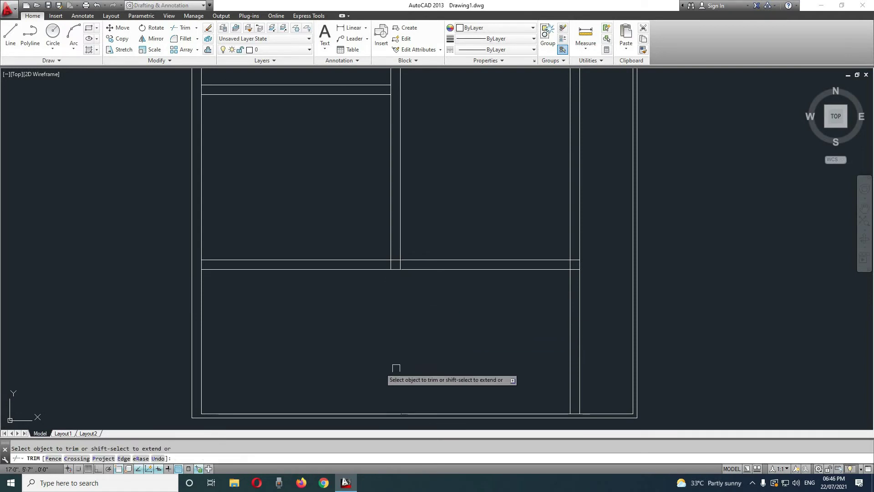
scroll(540, 335, "down", 3)
scroll(532, 373, "down", 2)
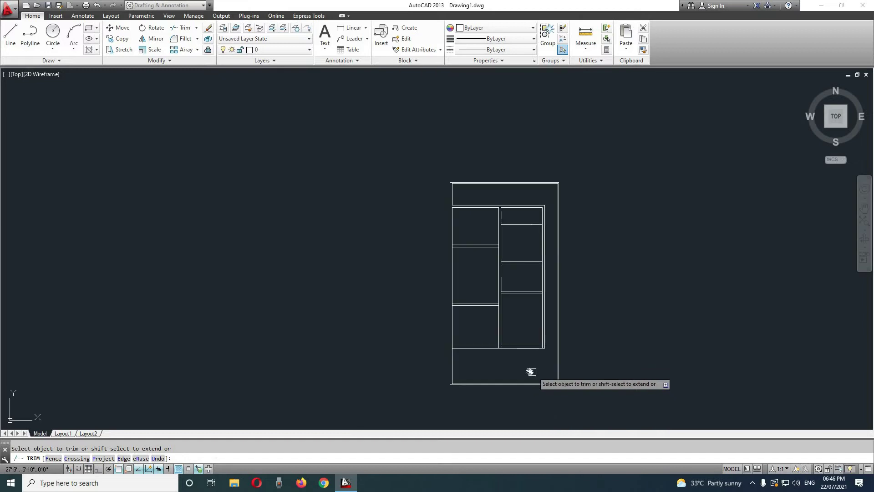
middle_click_drag(529, 367, 504, 277)
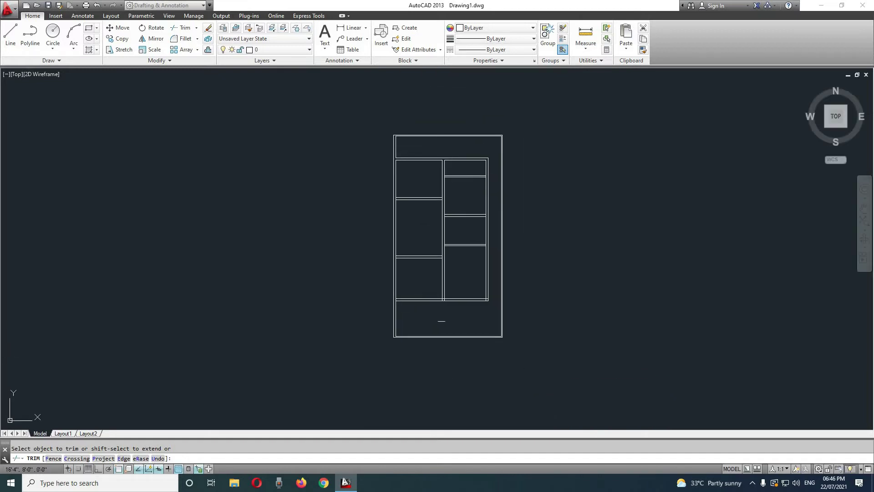
scroll(446, 312, "up", 2)
middle_click_drag(431, 324, 412, 345)
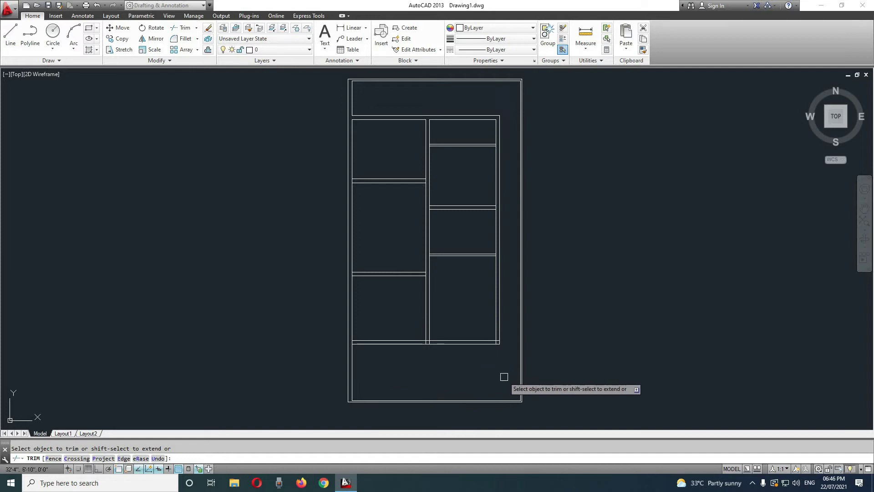
scroll(445, 345, "up", 2)
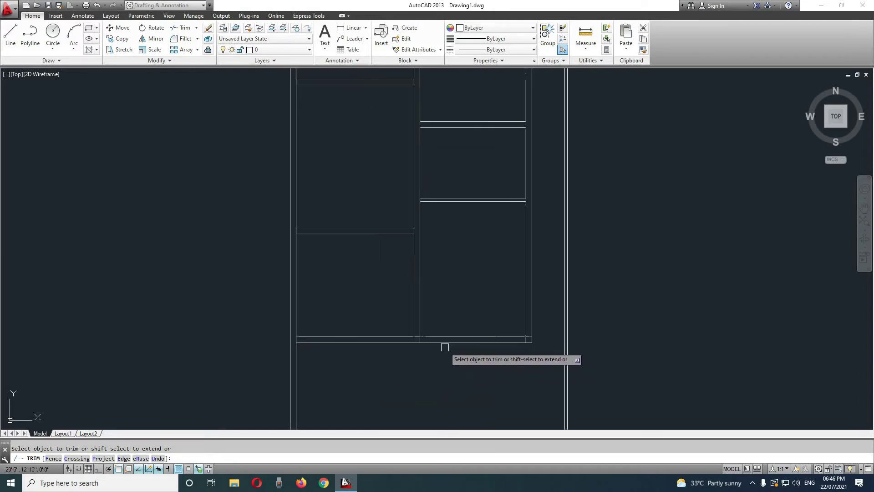
scroll(445, 346, "up", 2)
key("Escape")
scroll(403, 346, "up", 2)
scroll(404, 346, "up", 2)
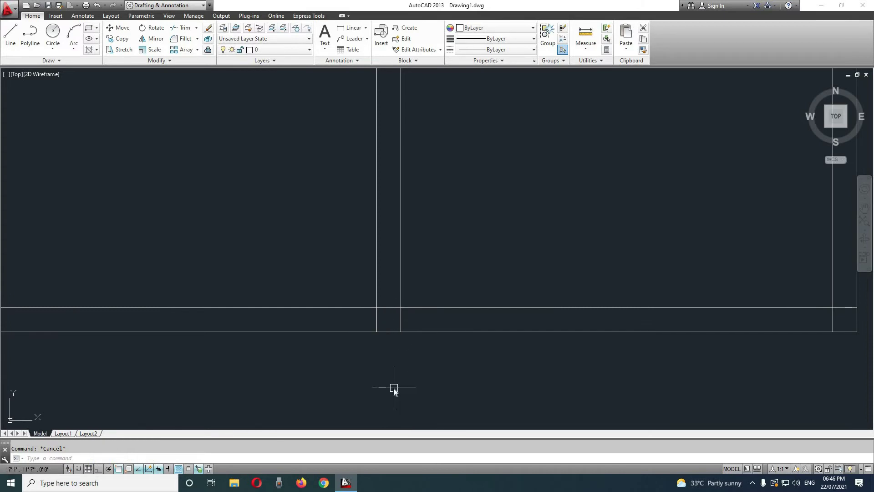
type("tr")
- Trim the stile end below the lower rail and the short lower-right overhang
key("Return")
key("Return")
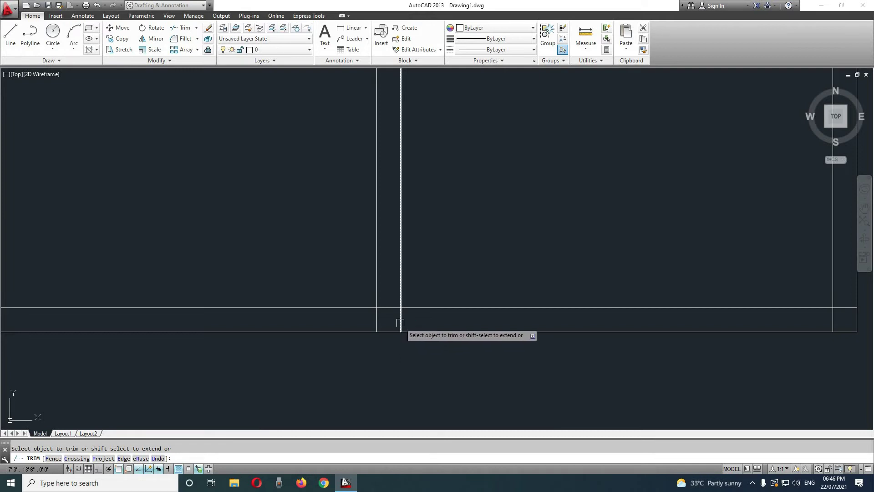
left_click(377, 319)
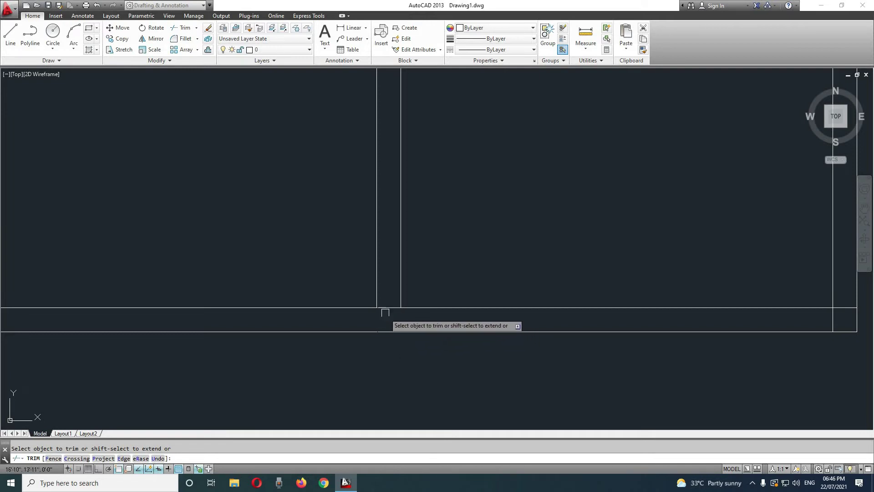
scroll(419, 356, "down", 2)
scroll(576, 353, "up", 3)
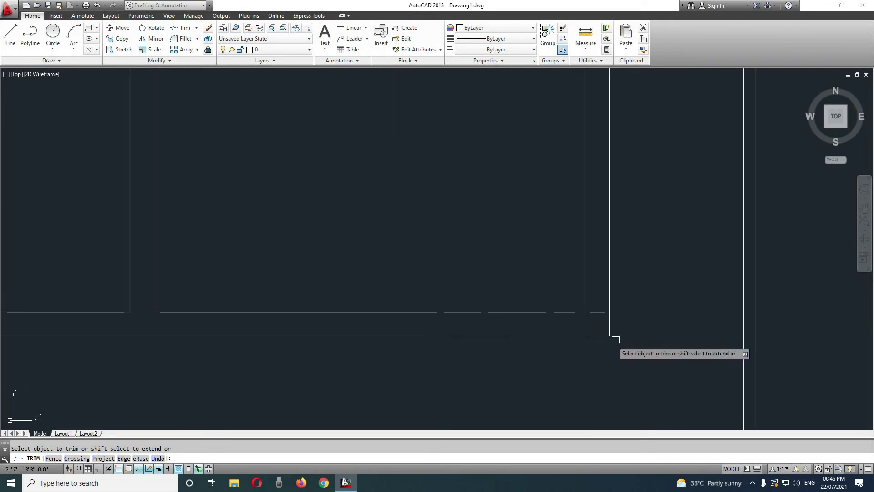
left_click(588, 326)
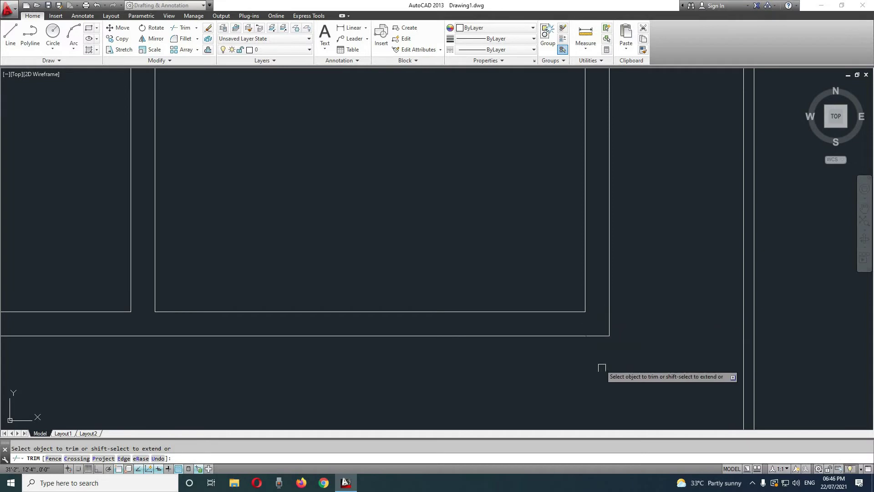
scroll(597, 374, "down", 4)
scroll(582, 267, "up", 2)
scroll(605, 314, "up", 3)
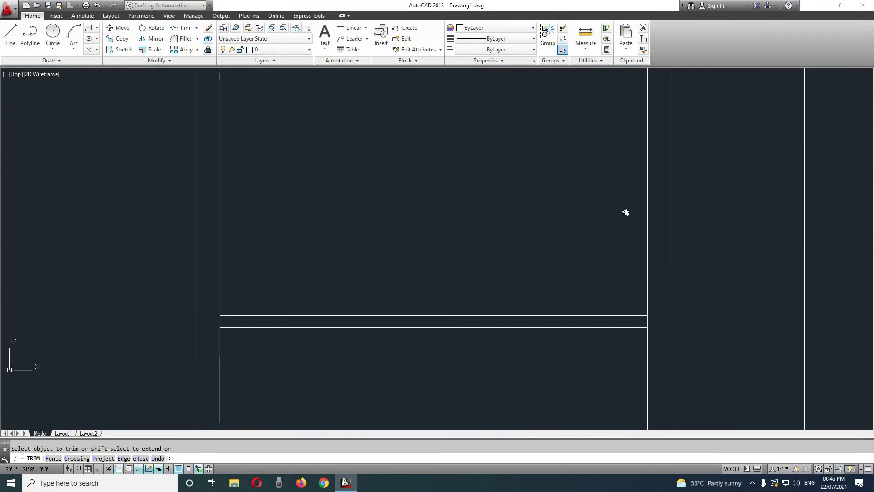
scroll(651, 231, "up", 2)
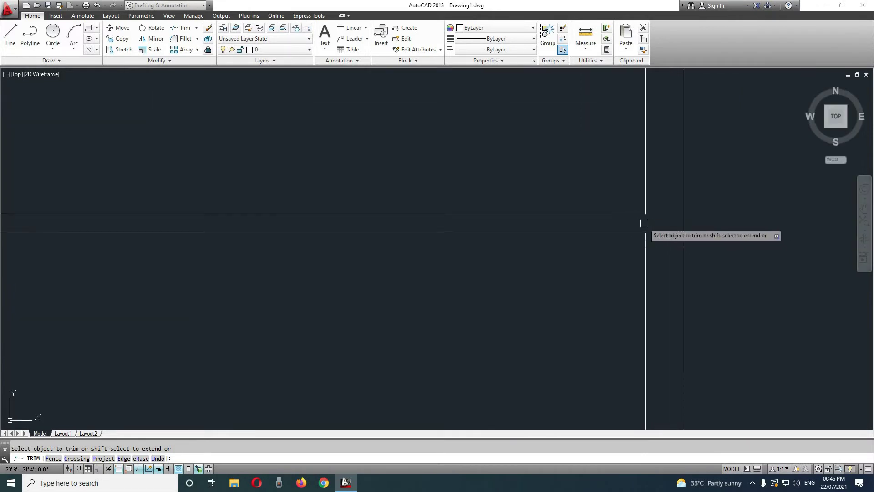
scroll(123, 303, "down", 2)
- Trim the stile line between the next rail joint's edges and check the remaining joints
middle_click_drag(123, 302, 433, 273)
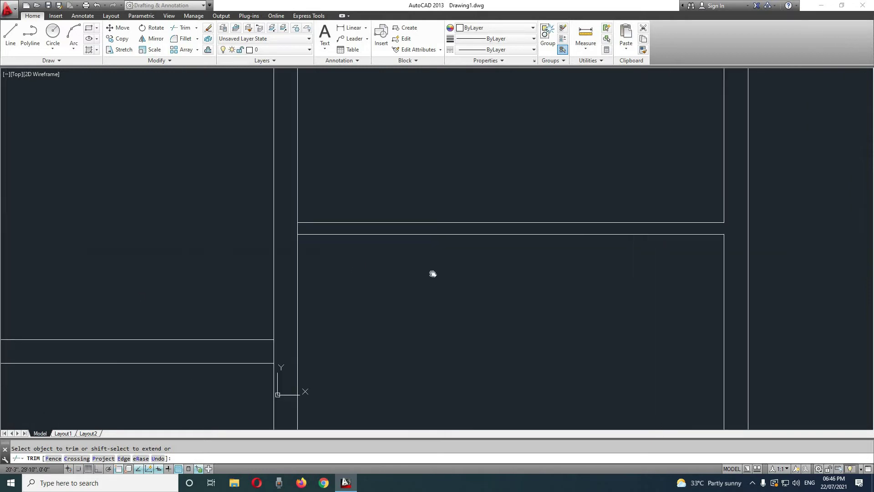
scroll(334, 240, "up", 4)
scroll(392, 313, "down", 6)
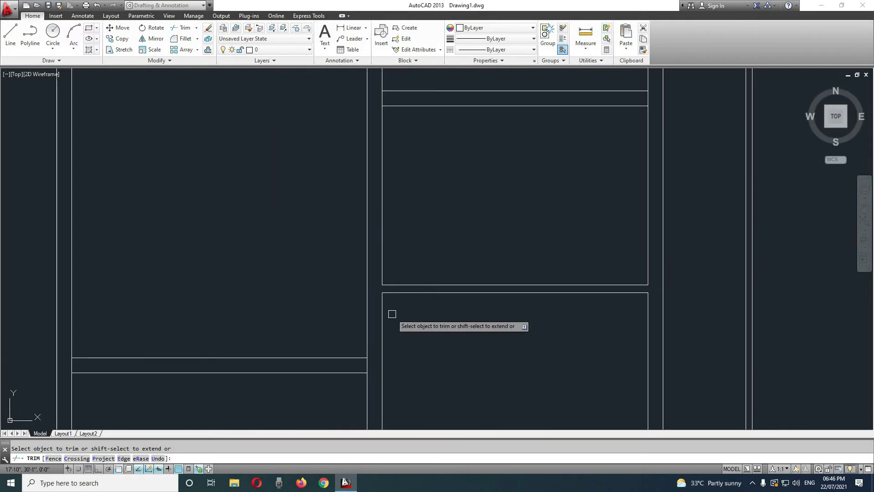
middle_click_drag(395, 310, 371, 203)
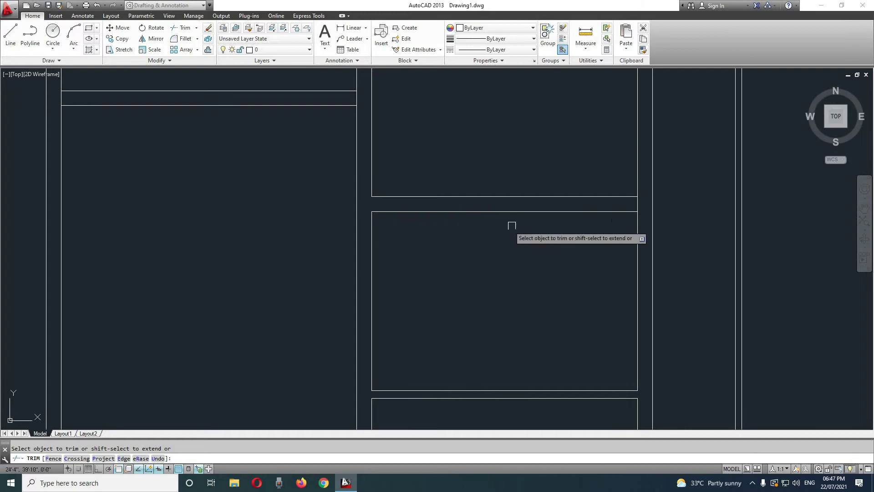
scroll(530, 220, "down", 4)
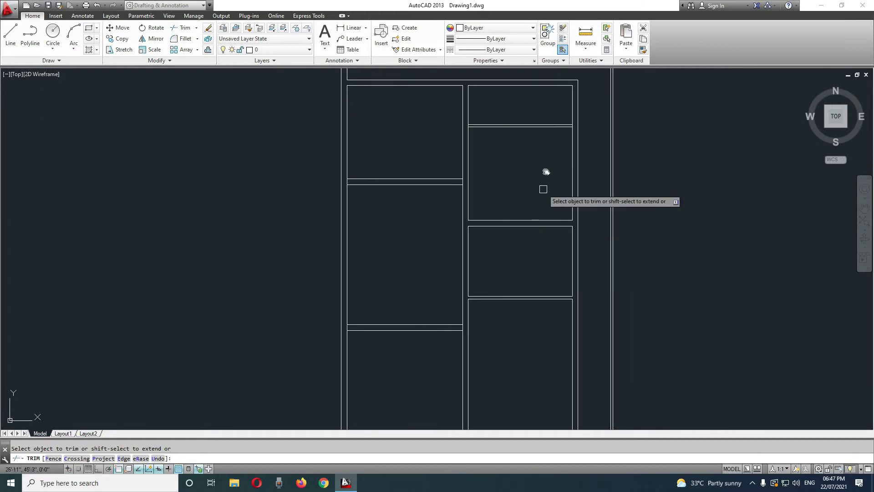
middle_click_drag(543, 189, 537, 248)
scroll(545, 228, "up", 4)
scroll(592, 221, "up", 2)
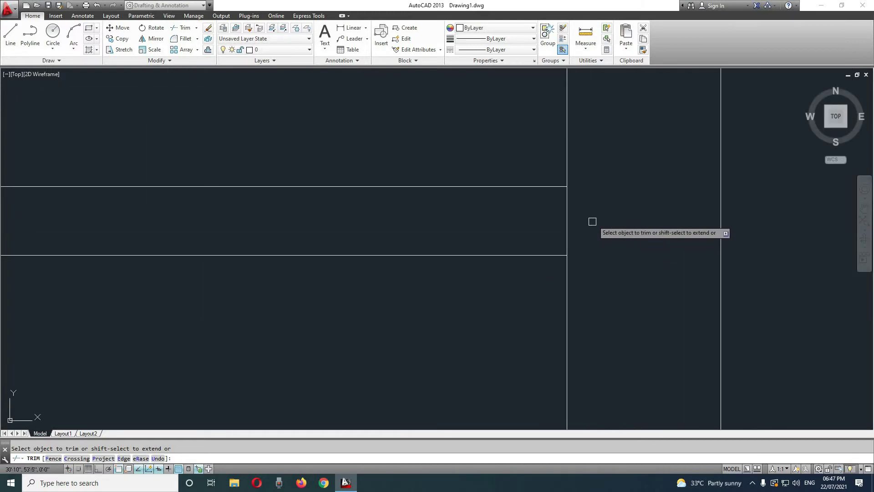
left_click(567, 226)
scroll(410, 250, "down", 6)
middle_click_drag(371, 269, 627, 247)
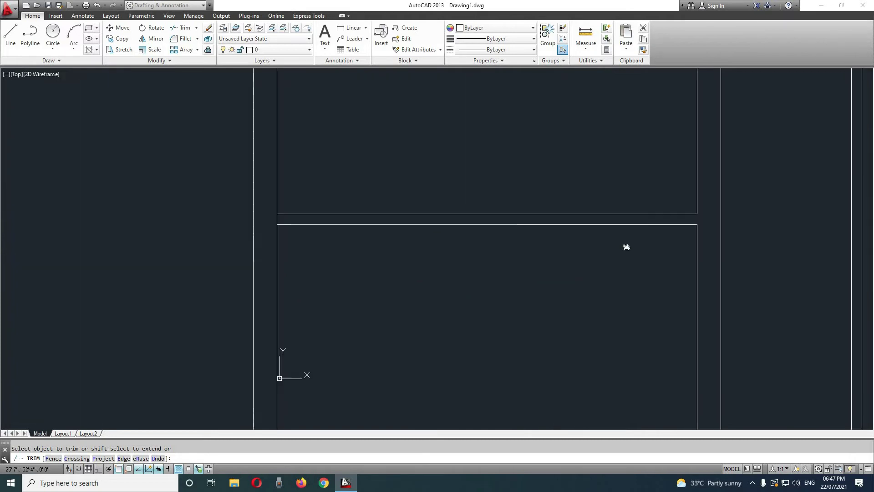
middle_click_drag(281, 242, 370, 240)
scroll(359, 209, "up", 4)
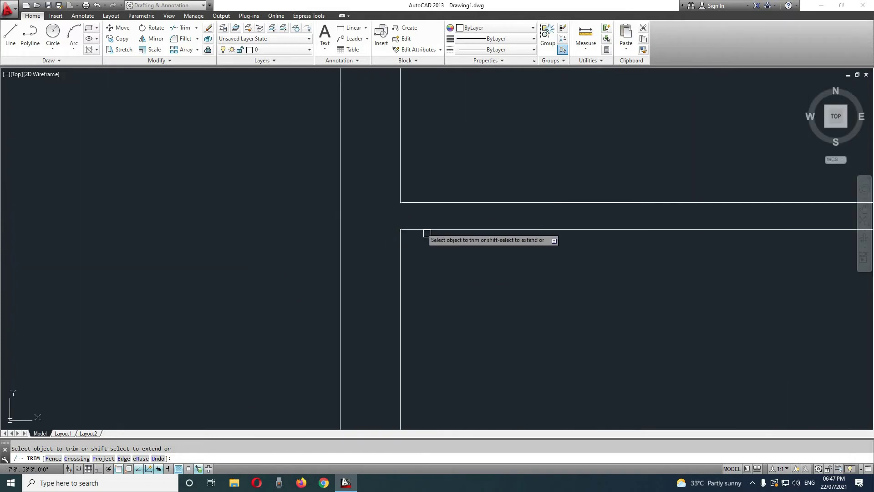
scroll(427, 234, "down", 3)
mouse_move(456, 289)
middle_mouse_down()
mouse_move(499, 203)
mouse_move(442, 226)
middle_mouse_up()
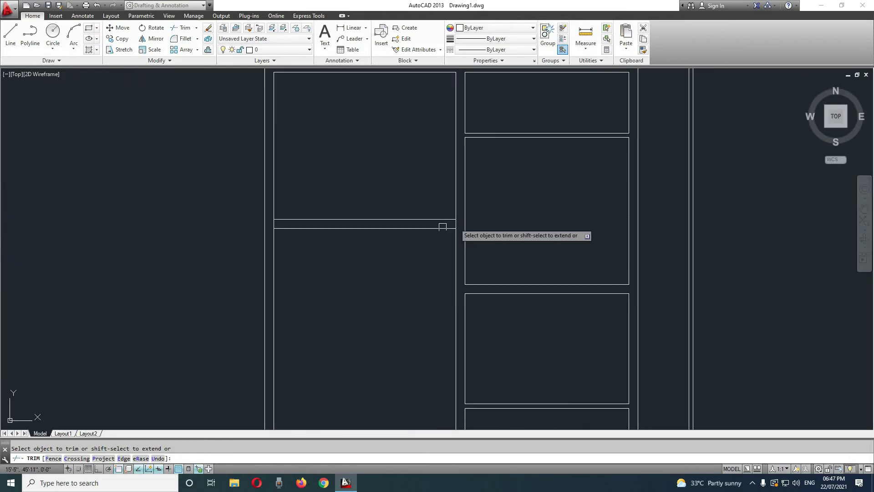
scroll(457, 227, "up", 3)
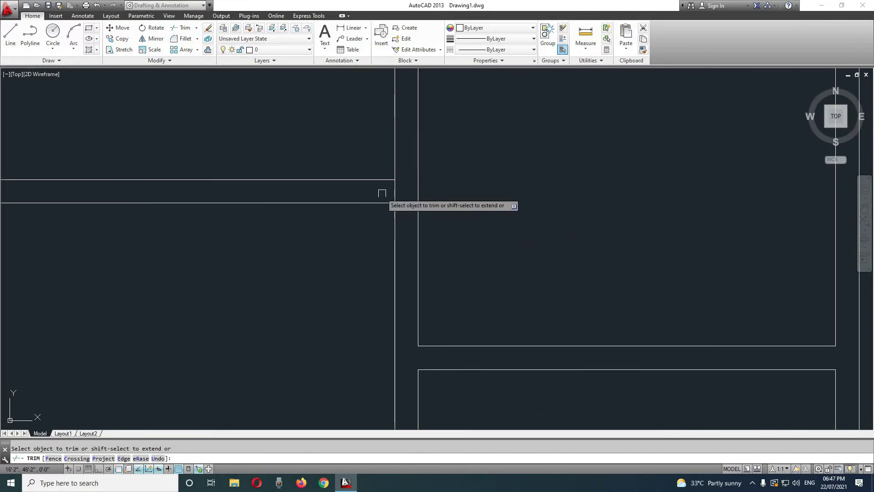
scroll(351, 206, "down", 3)
middle_click_drag(212, 296, 441, 269)
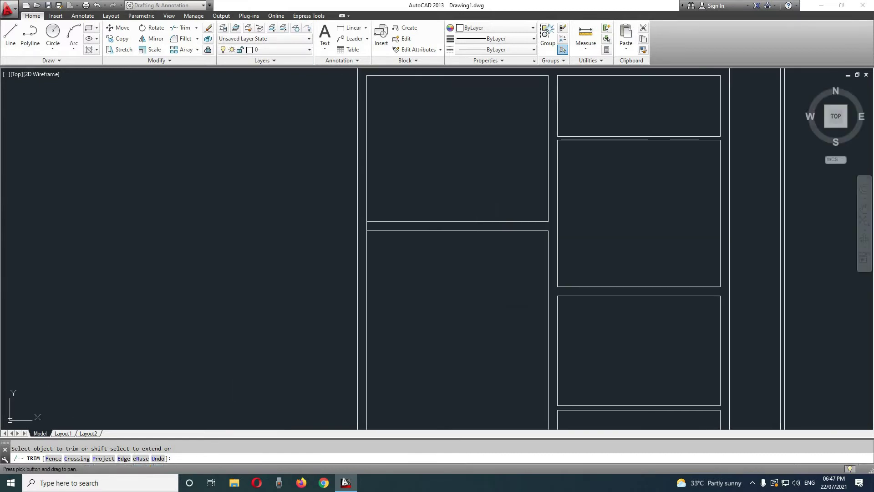
scroll(394, 245, "up", 5)
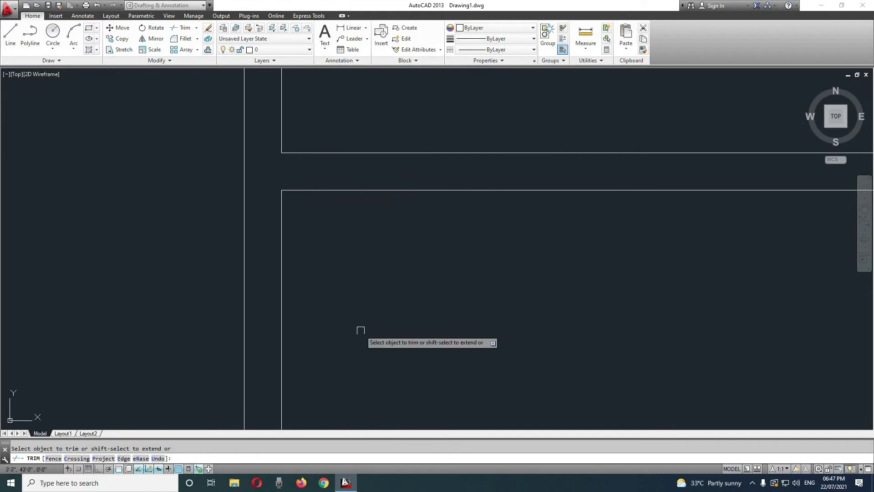
scroll(360, 329, "down", 4)
scroll(433, 272, "up", 1)
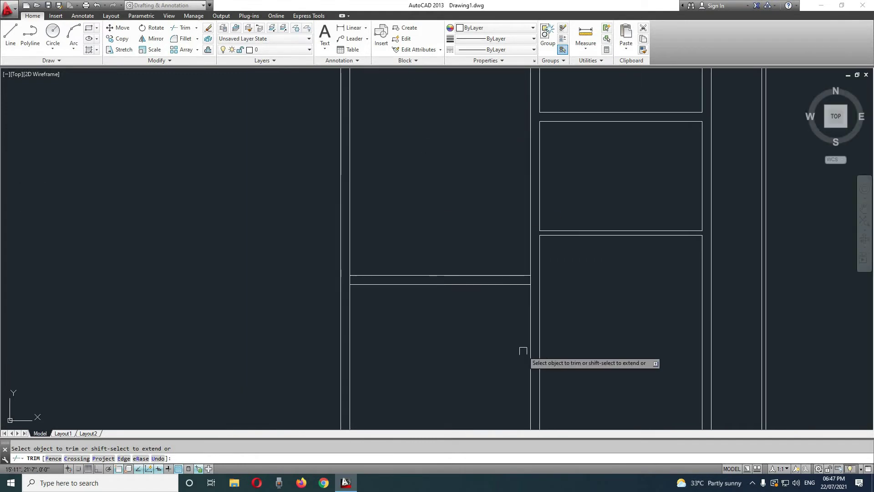
scroll(523, 351, "up", 4)
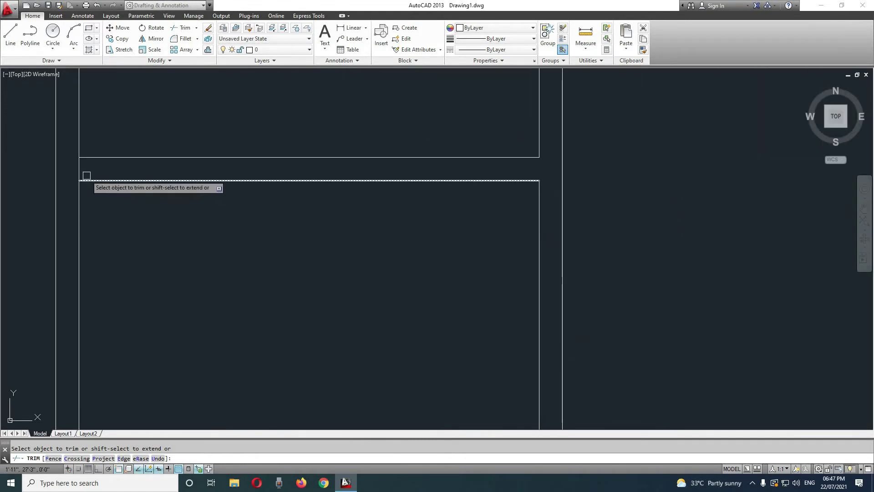
scroll(214, 266, "down", 3)
mouse_move(336, 270)
middle_mouse_down()
mouse_move(358, 244)
mouse_move(394, 230)
middle_mouse_up()
scroll(431, 262, "up", 2)
scroll(262, 239, "up", 4)
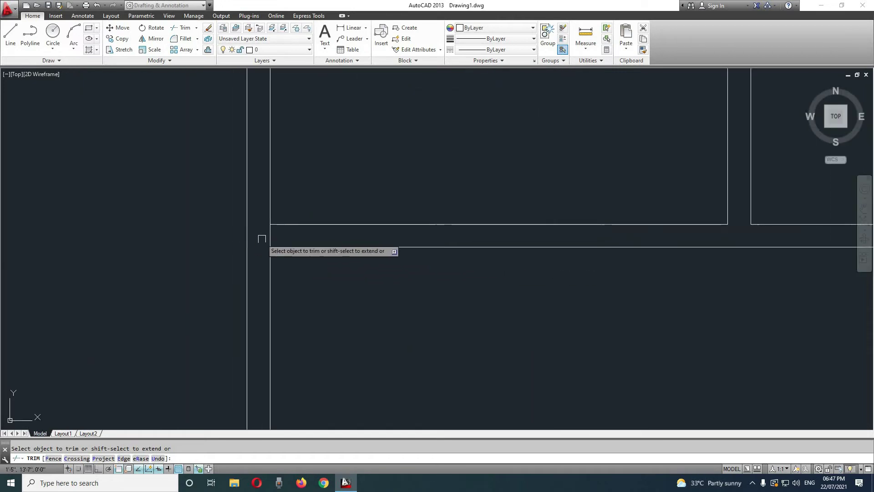
scroll(305, 303, "down", 4)
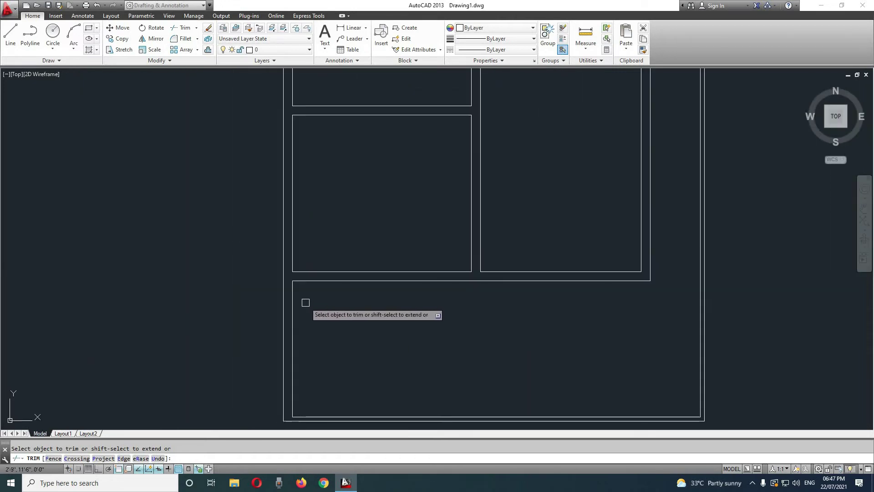
scroll(305, 303, "down", 2)
mouse_move(346, 289)
middle_mouse_down()
mouse_move(343, 335)
mouse_move(350, 323)
mouse_move(328, 330)
middle_mouse_up()
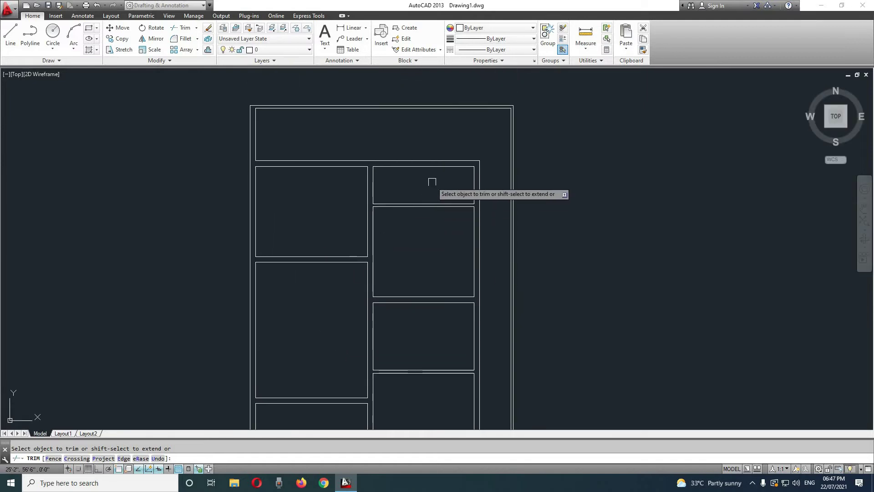
key("Escape")
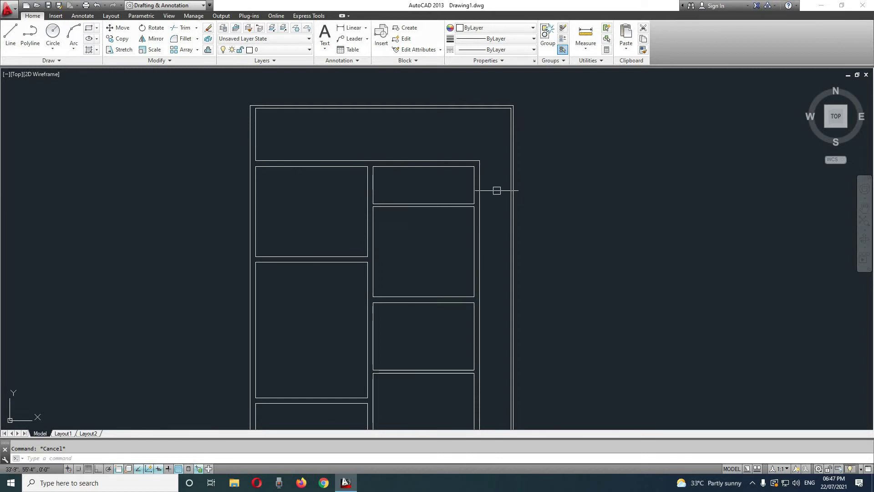
scroll(480, 183, "up", 2)
- Offset the small top-right panel's right edge inward, then offset that divider again by 4
key("Return")
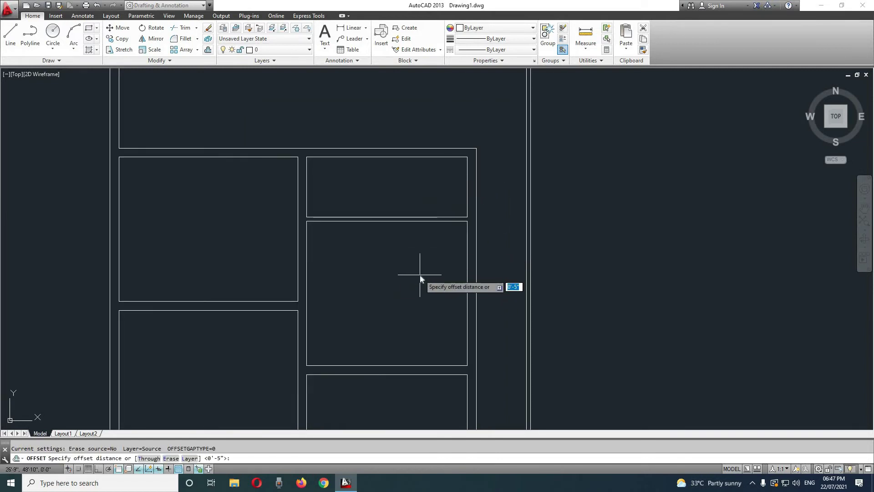
type("7'")
key("Return")
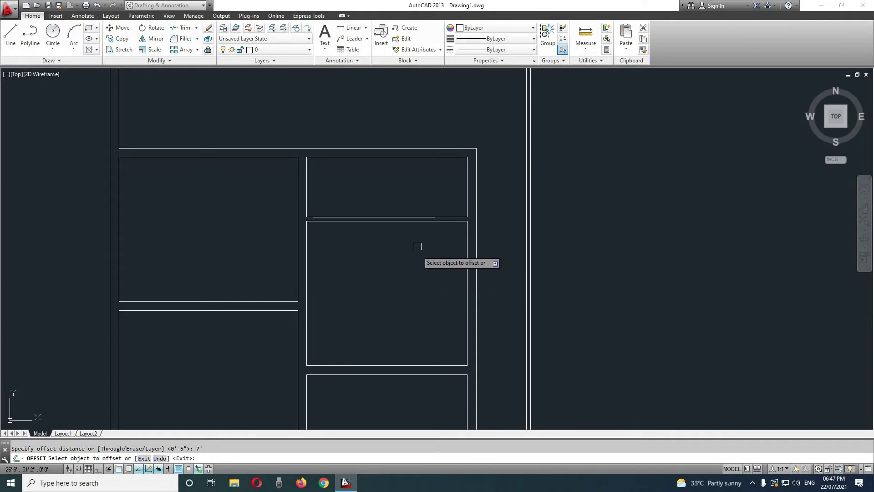
left_click(464, 181)
left_click(426, 186)
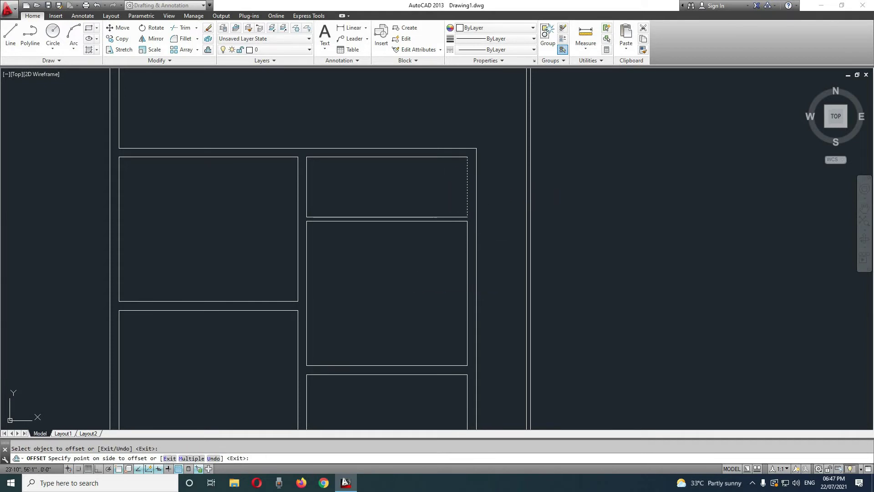
key("Return")
key("Return")
type("4")
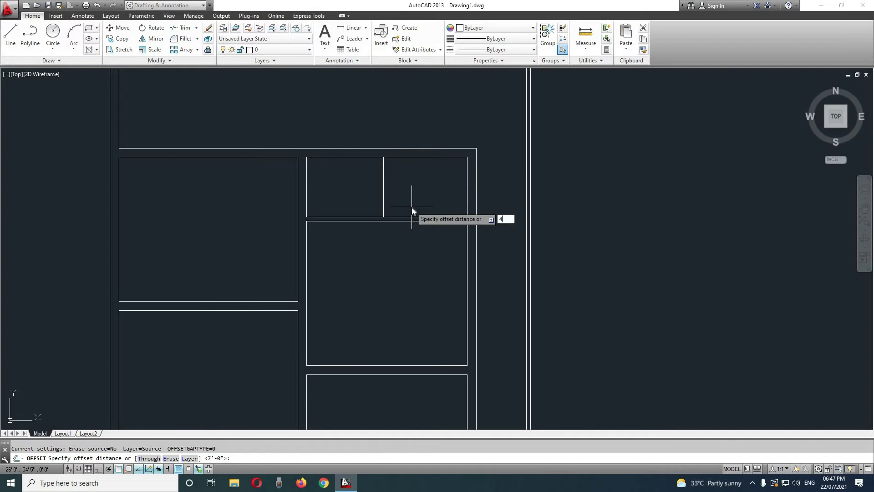
key("Return")
left_click(381, 195)
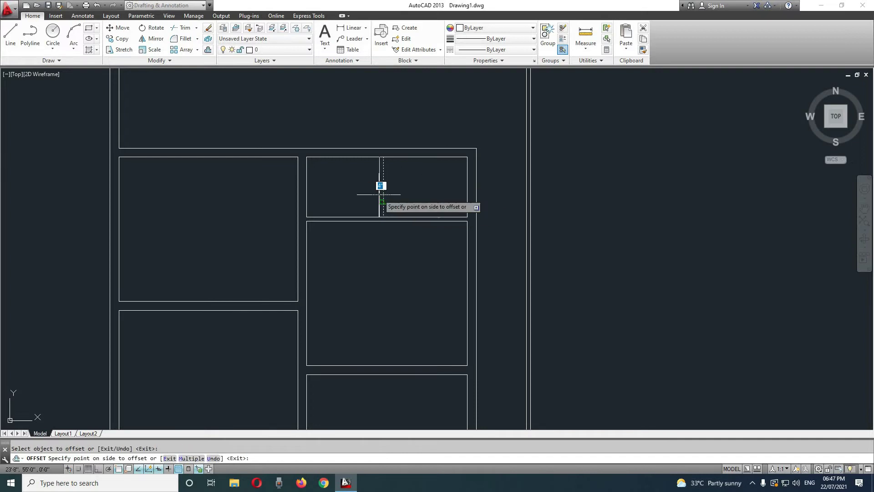
scroll(339, 200, "up", 4)
key("Escape")
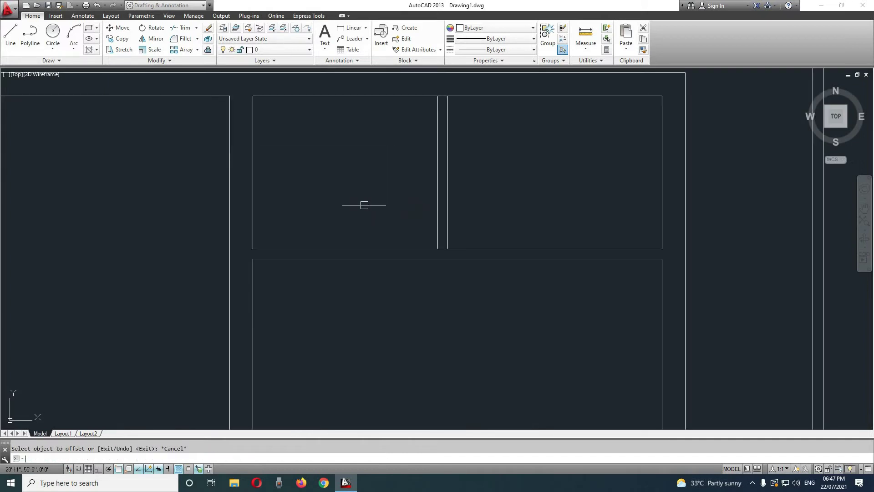
- Trim the overlapping divider line ends in the top-right panel
type("tr")
key("Return")
key("Return")
scroll(451, 110, "up", 4)
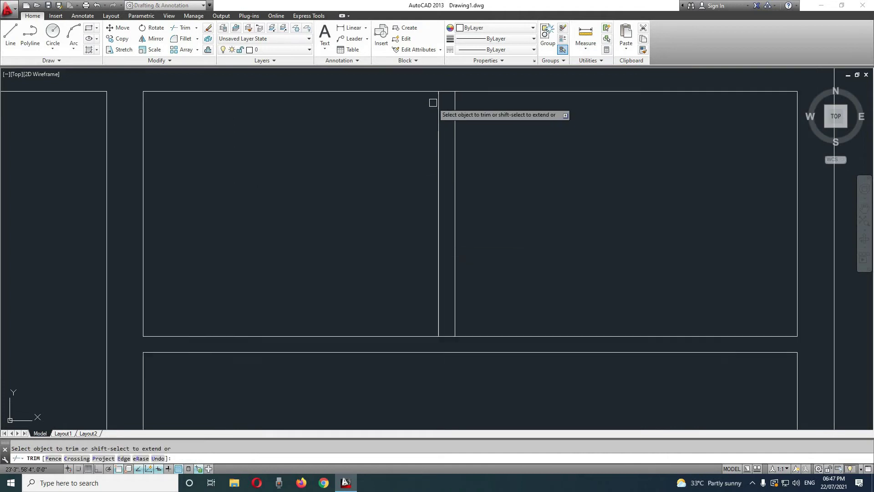
scroll(455, 169, "down", 8)
scroll(447, 209, "up", 2)
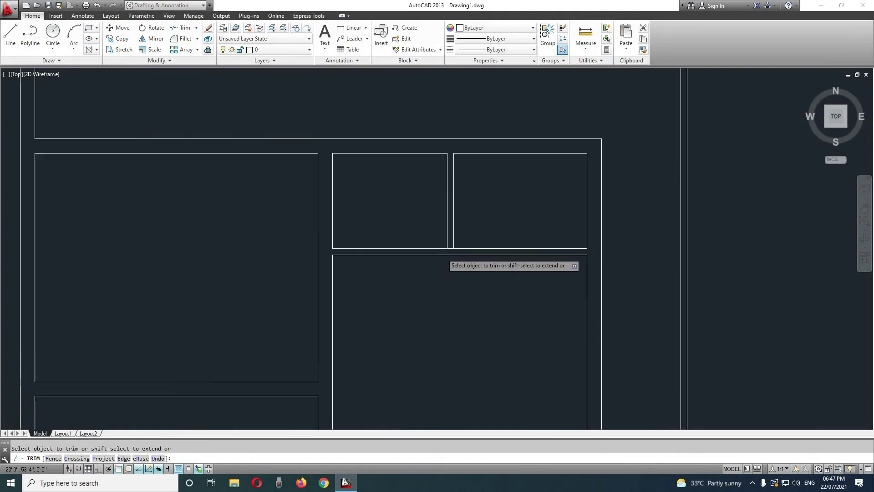
scroll(462, 230, "up", 3)
scroll(465, 250, "down", 5)
scroll(429, 240, "down", 2)
key("Escape")
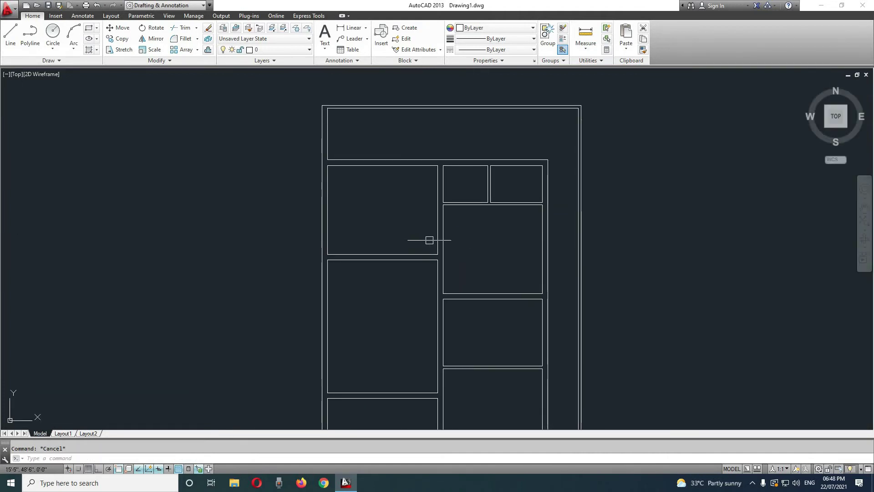
scroll(442, 241, "down", 2)
middle_click_drag(480, 230, 476, 223)
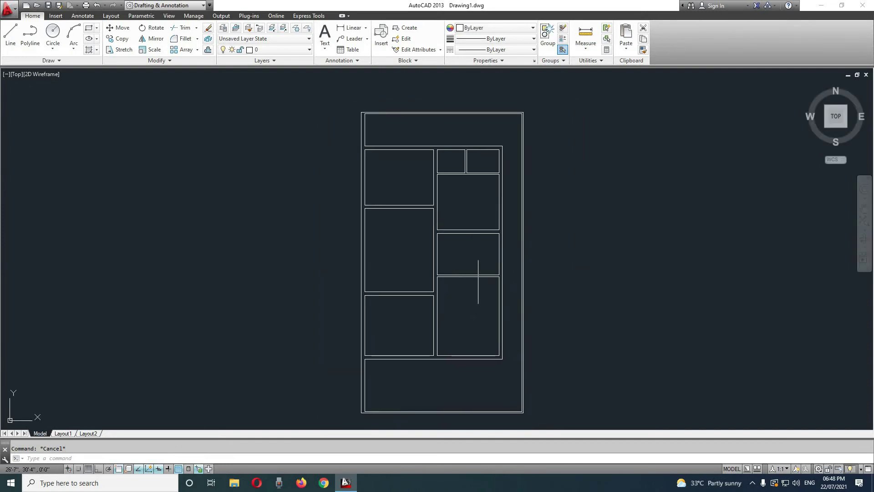
- Offset the right-column panel's right edge inward to create a divider line
scroll(478, 275, "up", 2)
scroll(468, 273, "up", 2)
middle_click_drag(478, 230, 452, 226)
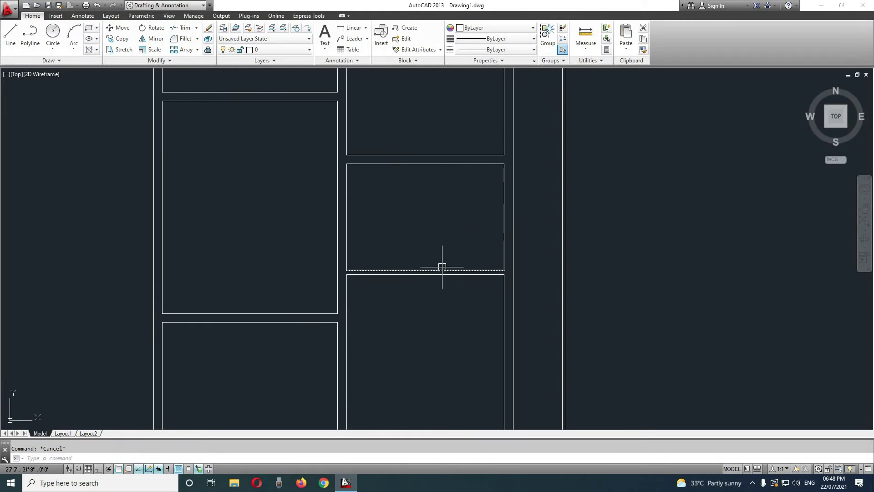
type("o")
key("Return")
type("7'9")
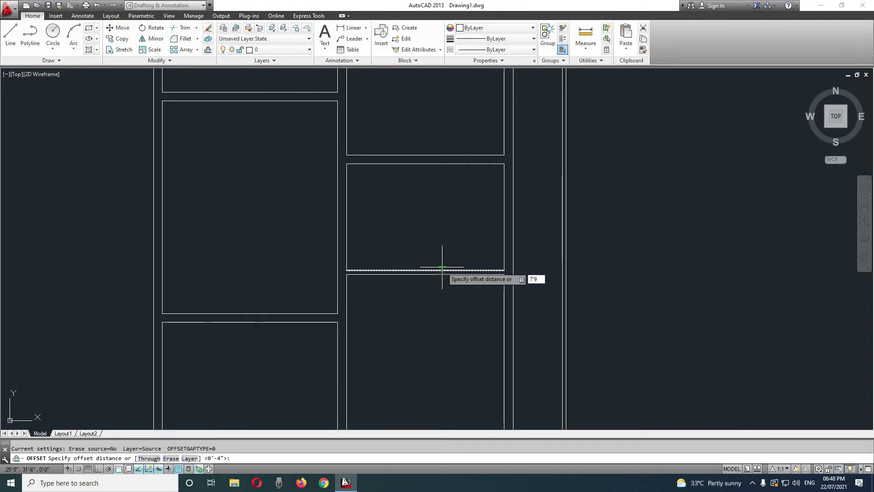
key("Return")
left_click(503, 226)
left_click(429, 233)
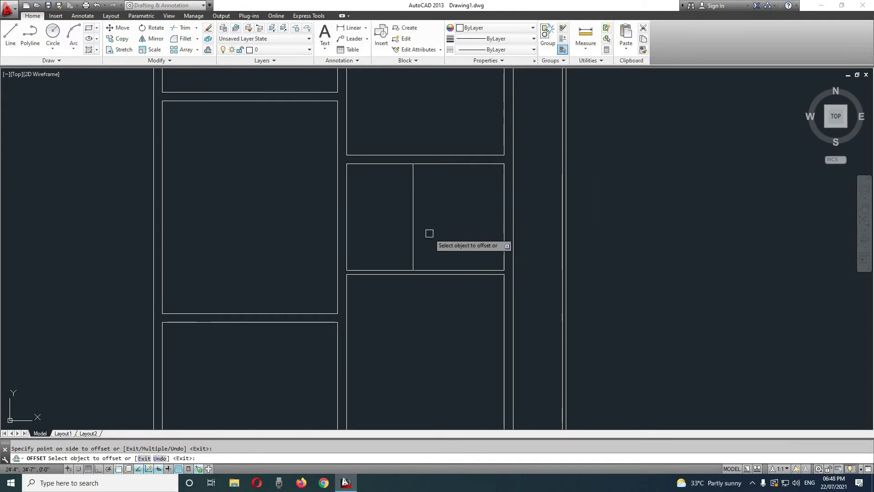
- Offset the new divider line 4 to the left to make a double divider
key("Return")
key("Return")
type("4")
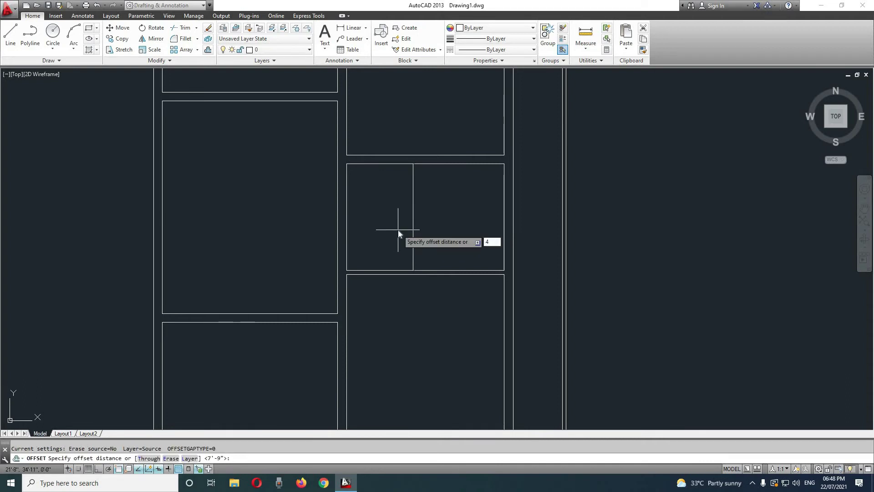
key("Return")
left_click(413, 227)
left_click(412, 225)
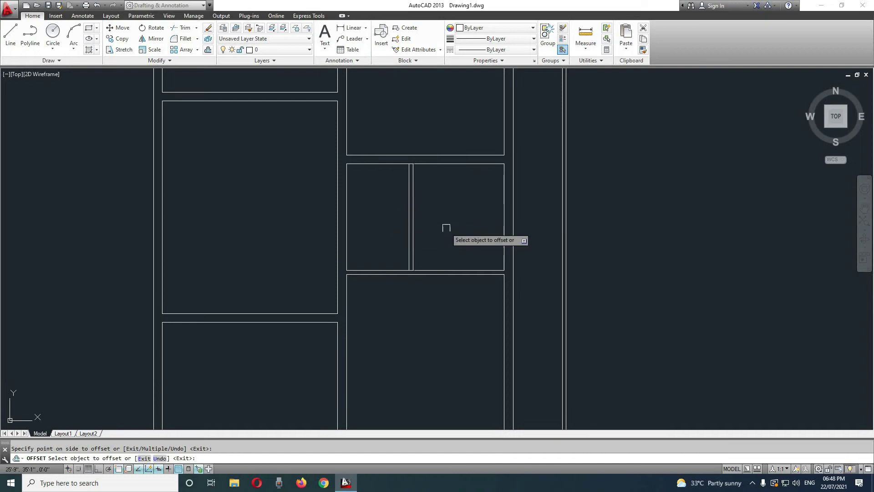
key("Escape")
middle_click_drag(357, 216, 415, 219)
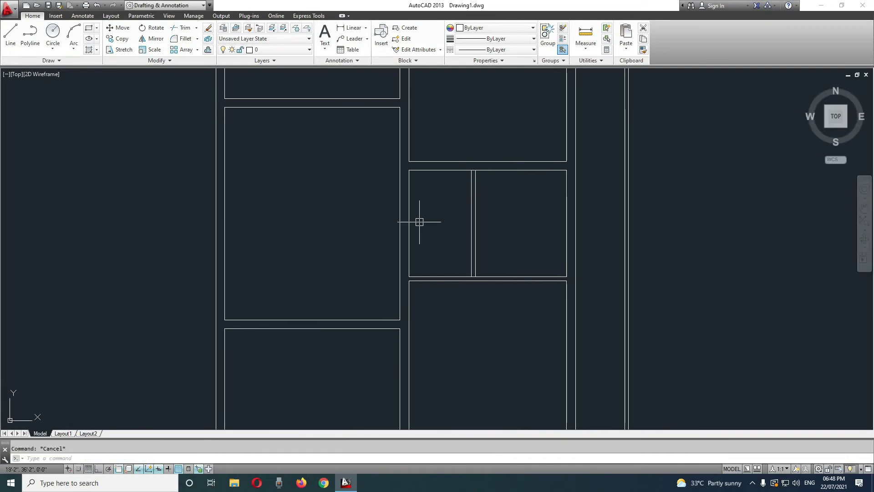
scroll(407, 216, "up", 2)
- Trim the top-edge segment lying between the two vertical divider lines
scroll(517, 143, "up", 2)
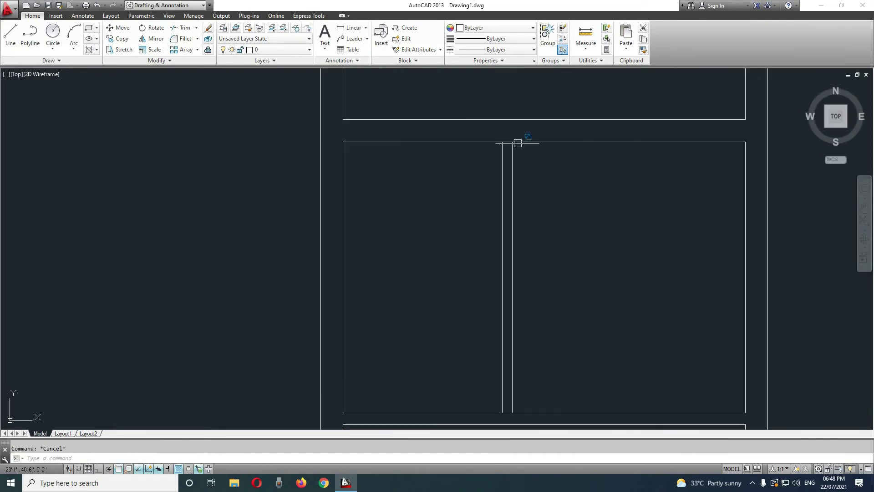
type("tr")
key("Return")
scroll(515, 155, "up", 4)
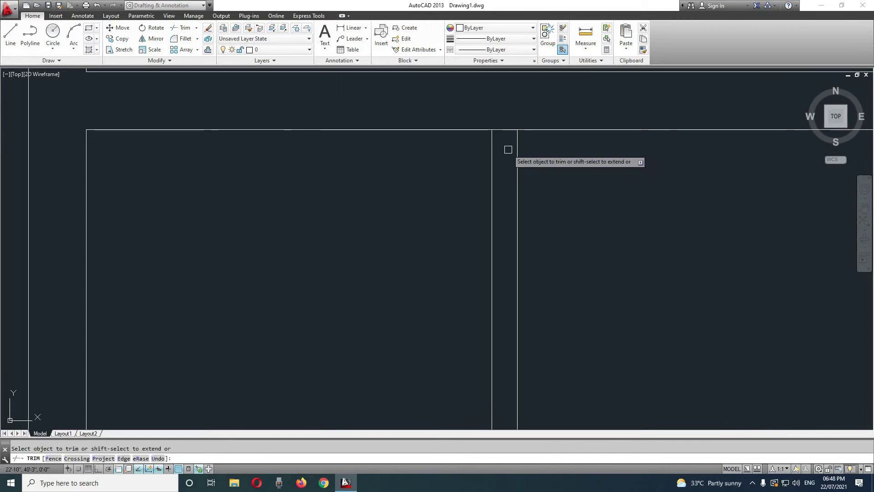
left_click(507, 131)
scroll(503, 164, "down", 4)
scroll(501, 273, "down", 2)
scroll(504, 175, "up", 2)
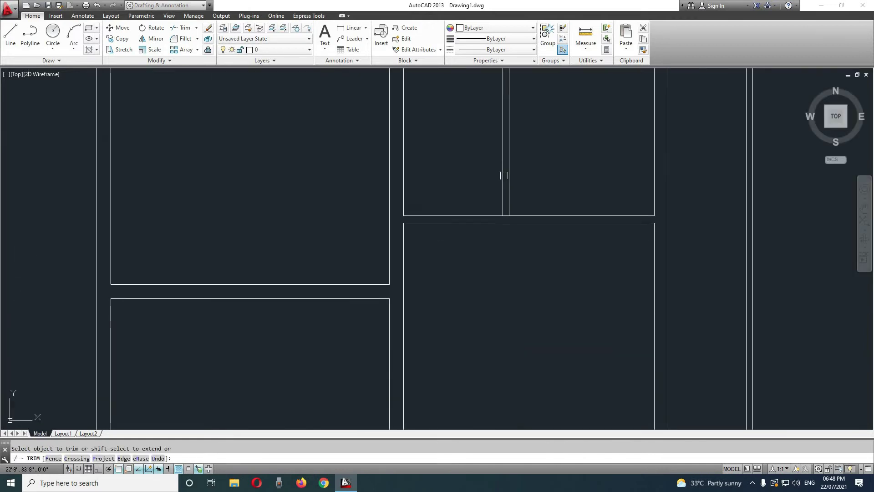
scroll(505, 214, "up", 2)
scroll(507, 268, "down", 5)
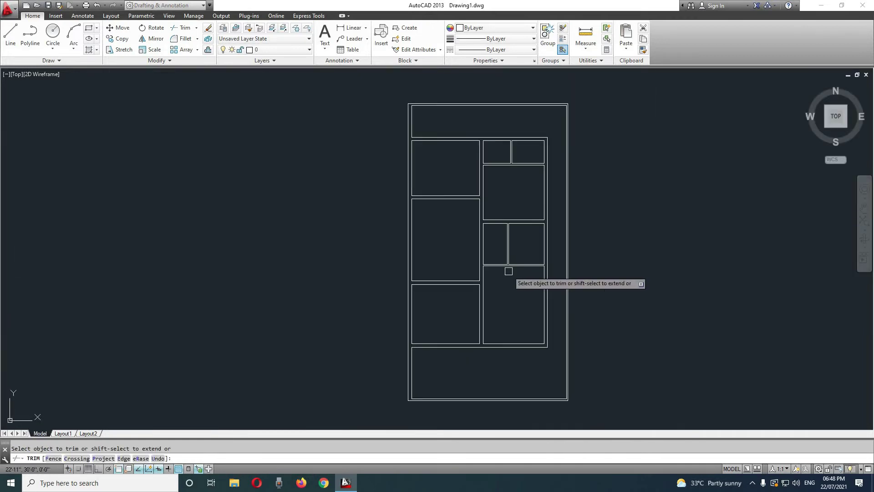
scroll(513, 146, "up", 5)
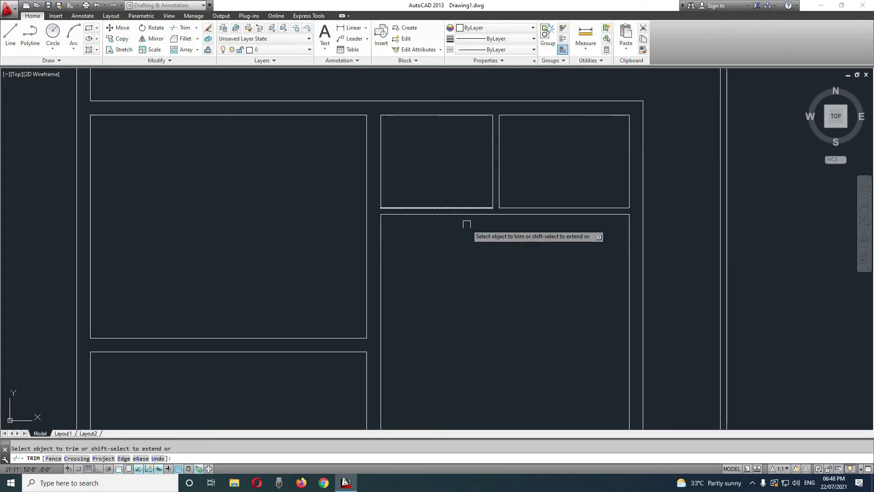
scroll(454, 269, "down", 2)
scroll(455, 296, "down", 2)
scroll(448, 330, "down", 1)
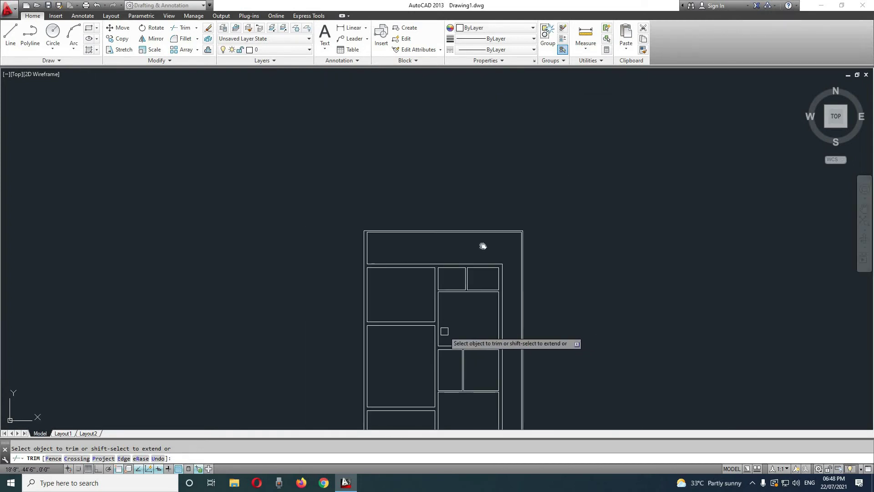
scroll(524, 337, "down", 1)
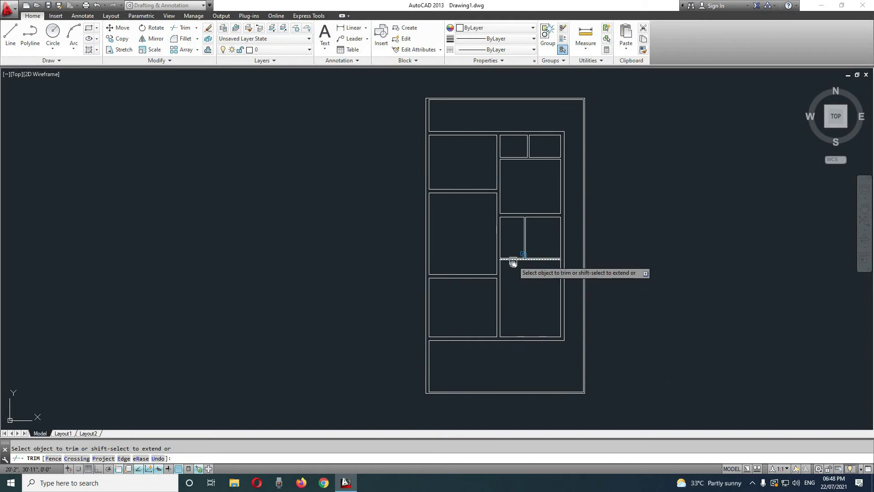
middle_click_drag(511, 260, 496, 319)
key("Escape")
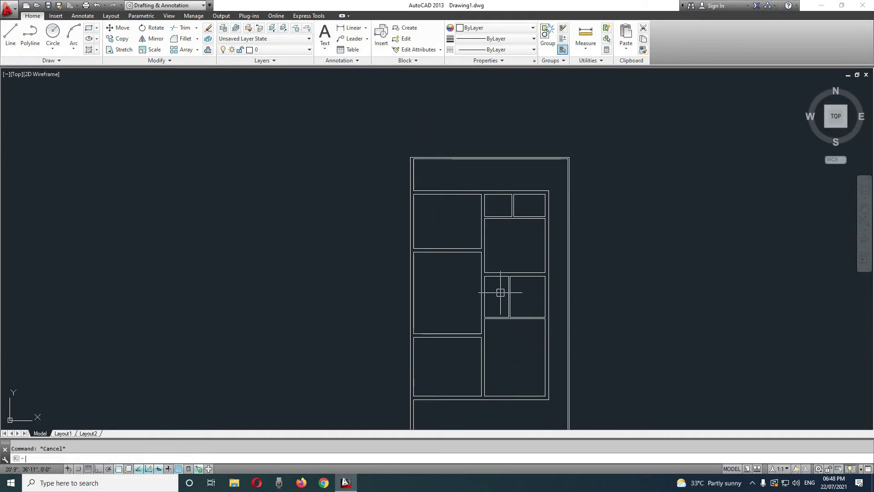
- Zoom and pan to recentre the whole door in view
scroll(432, 262, "up", 2)
scroll(448, 182, "up", 2)
scroll(445, 261, "up", 1)
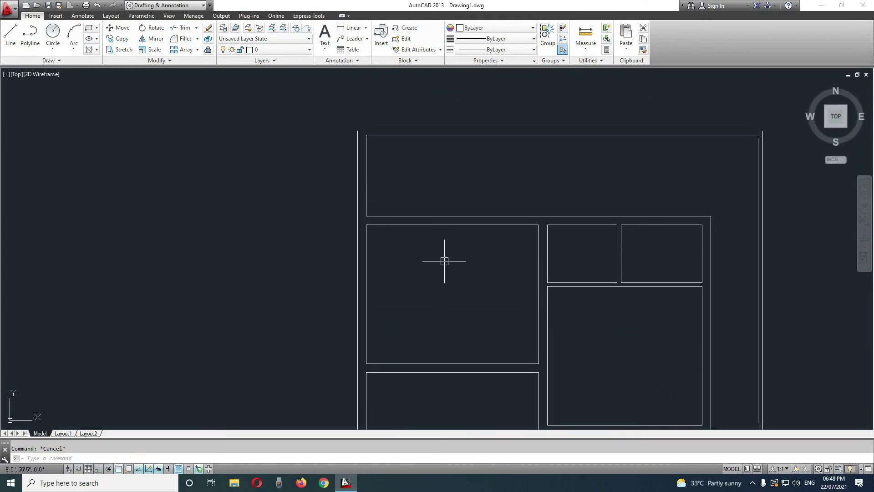
scroll(387, 221, "up", 2)
scroll(422, 306, "down", 4)
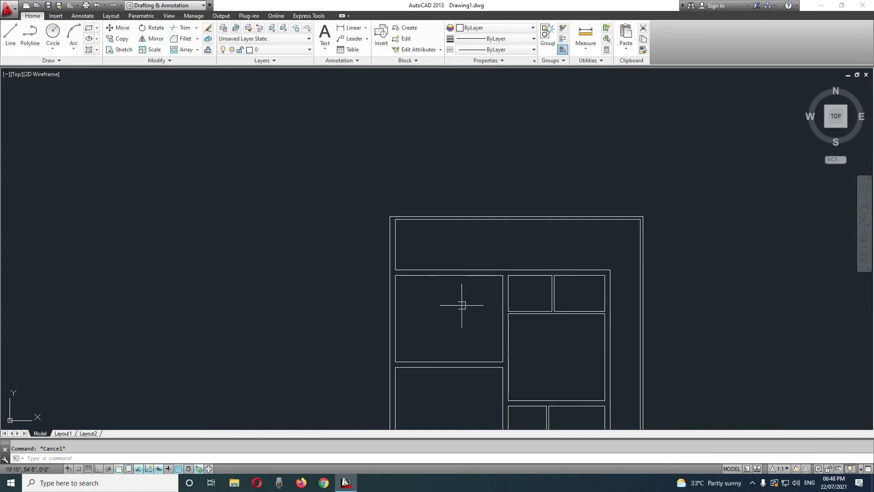
middle_click_drag(463, 303, 383, 209)
scroll(398, 235, "up", 2)
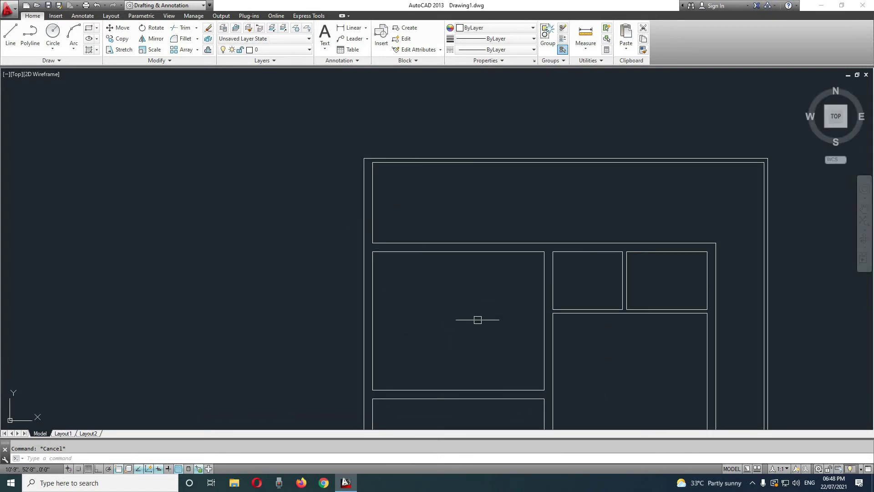
middle_click_drag(441, 282, 445, 303)
scroll(401, 221, "up", 2)
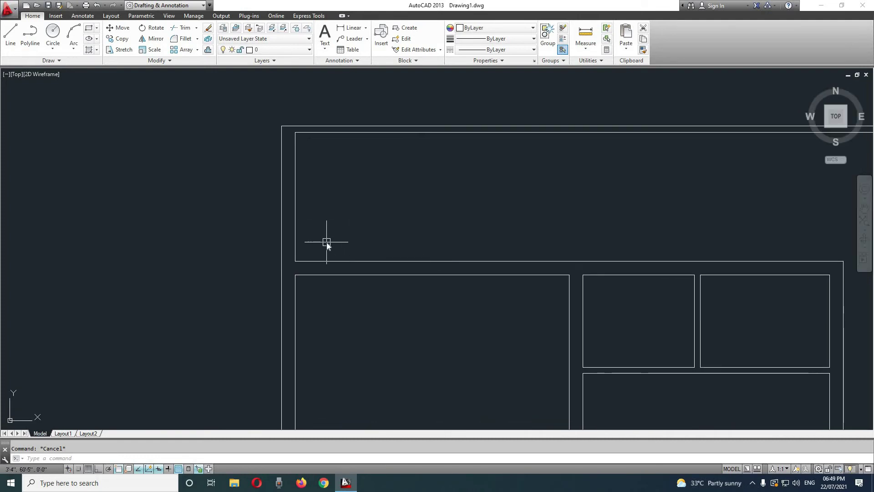
type("o")
- Offset the transom's left side 8' to the right to create a divider
key("Return")
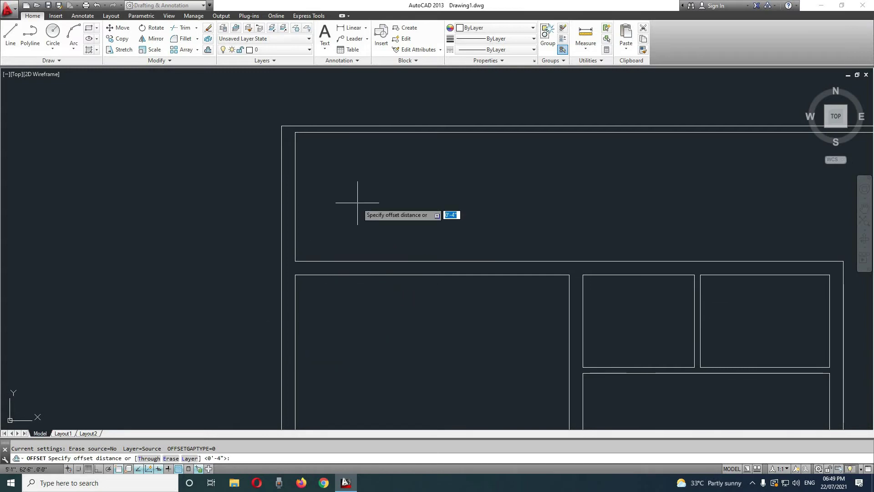
type("8'")
key("Return")
left_click(298, 203)
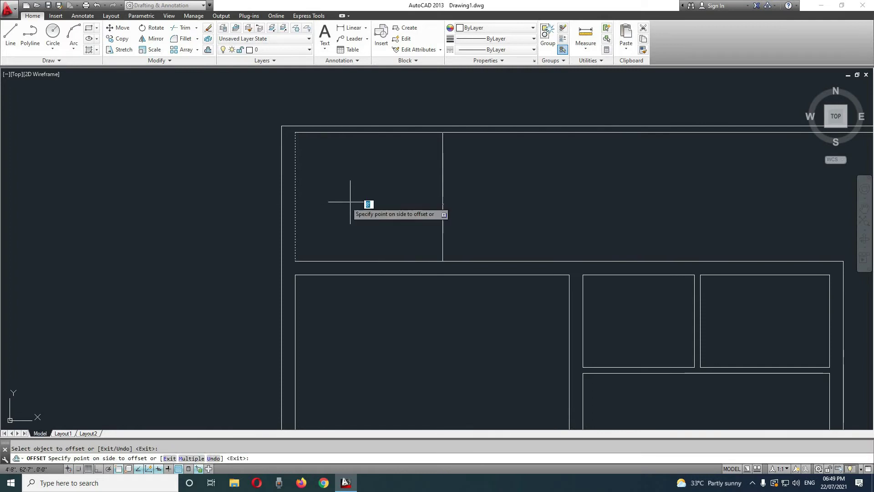
left_click(387, 203)
key("Return")
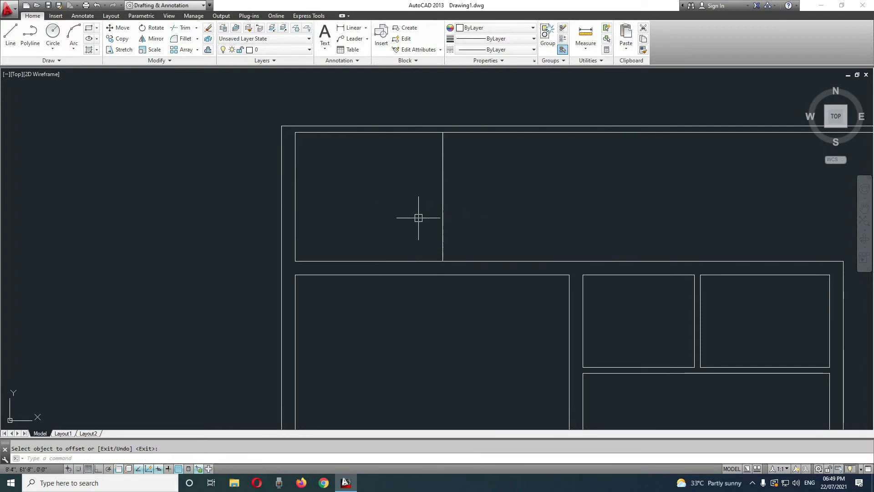
- Offset the new transom divider 4" to the right to double it
key("Return")
type("4")
key("Return")
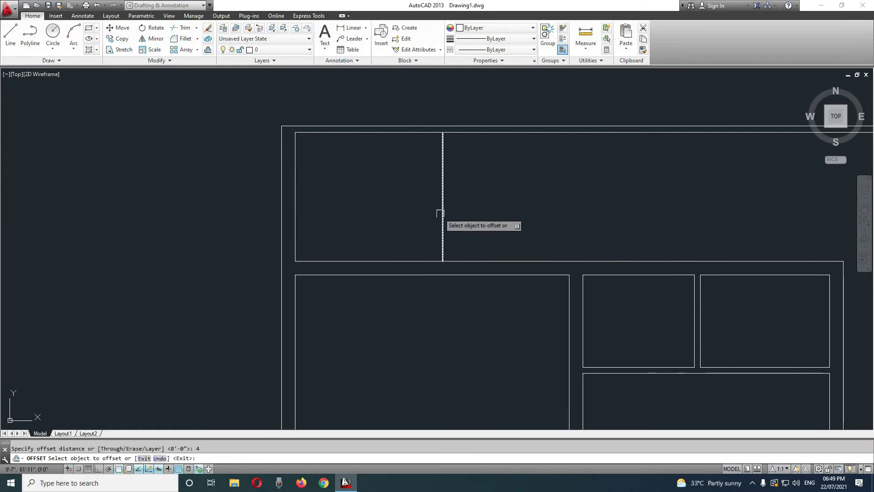
left_click(442, 218)
left_click(461, 215)
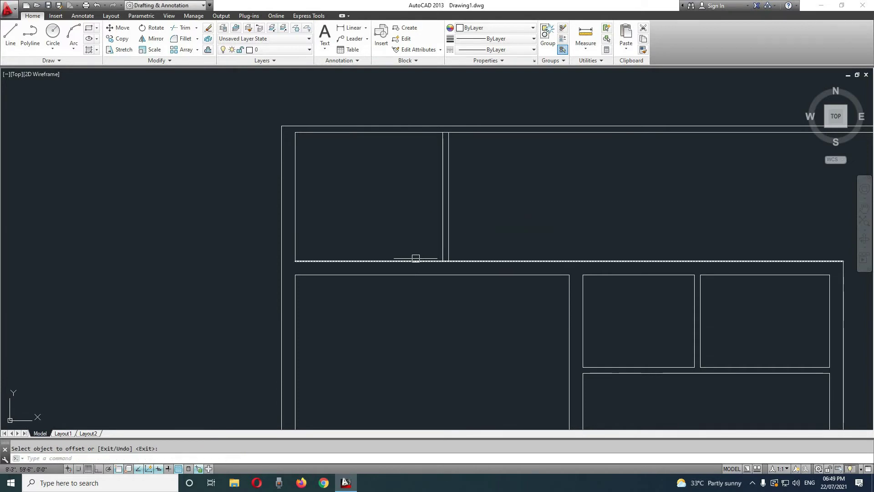
scroll(372, 272, "up", 2)
scroll(404, 300, "down", 2)
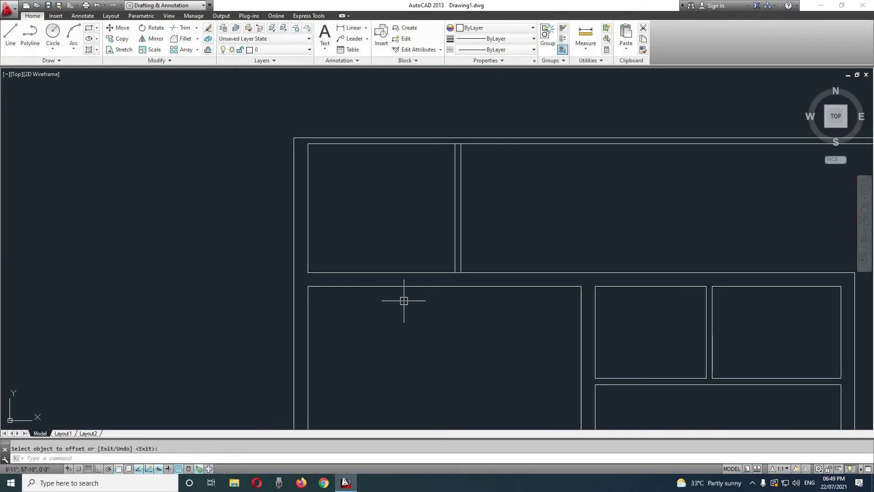
middle_click_drag(410, 304, 408, 261)
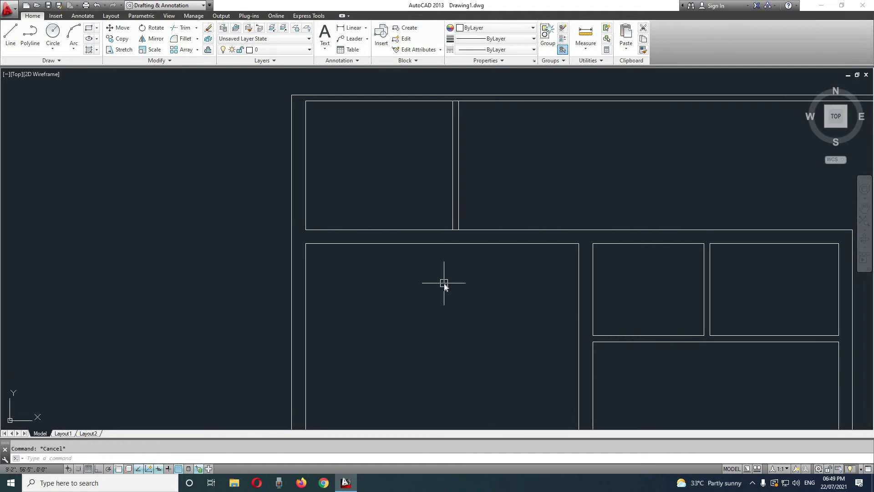
type("tr")
key("Return")
key("Return")
scroll(463, 254, "up", 5)
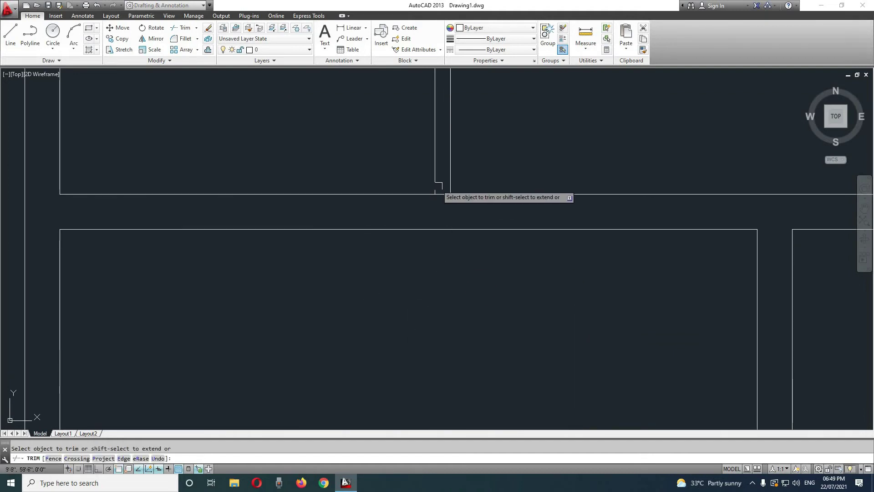
- Finish trimming the transom's bottom edge between the two vertical dividers
scroll(441, 213, "down", 3)
middle_click_drag(449, 97, 449, 212)
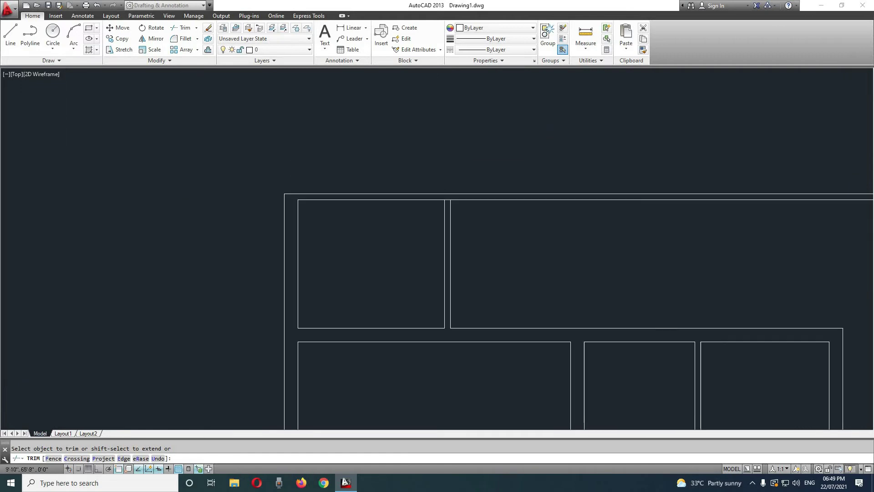
scroll(448, 210, "up", 2)
scroll(448, 209, "up", 2)
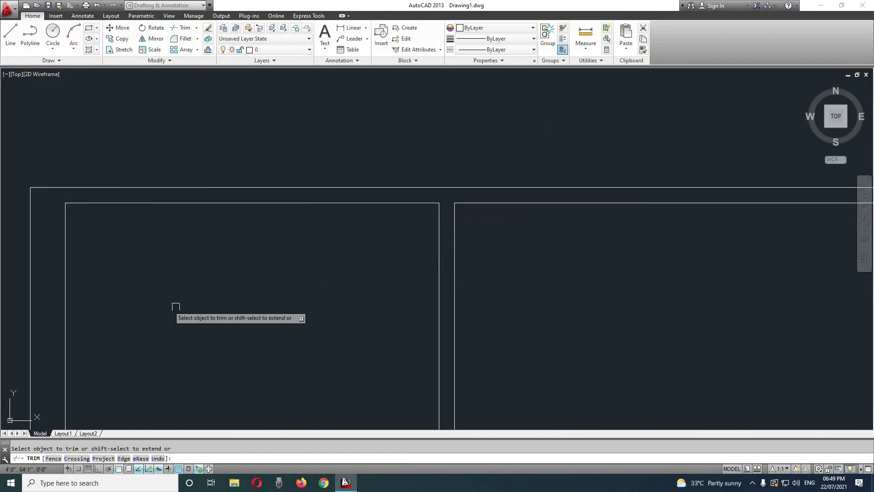
scroll(192, 310, "down", 4)
scroll(396, 260, "down", 2)
key("Escape")
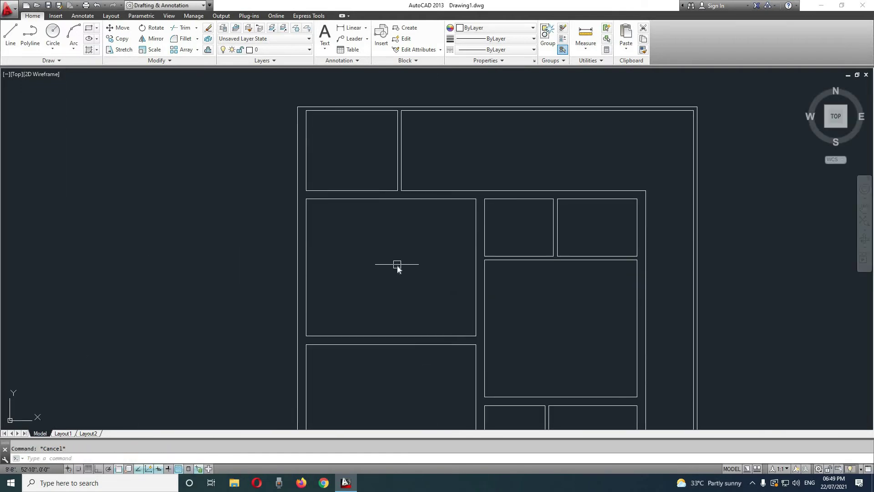
- Zoom to extents so the whole door fits in the view
type("z")
key("Return")
type("e")
key("Return")
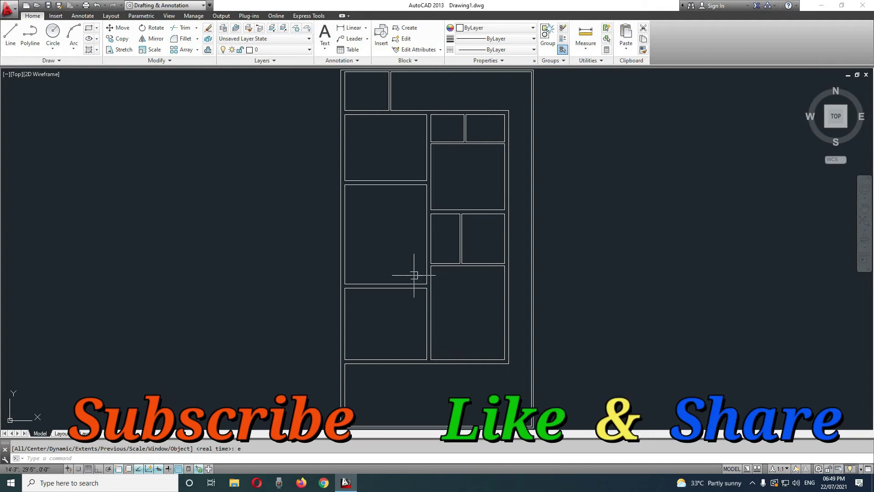
middle_click_drag(383, 158, 384, 219)
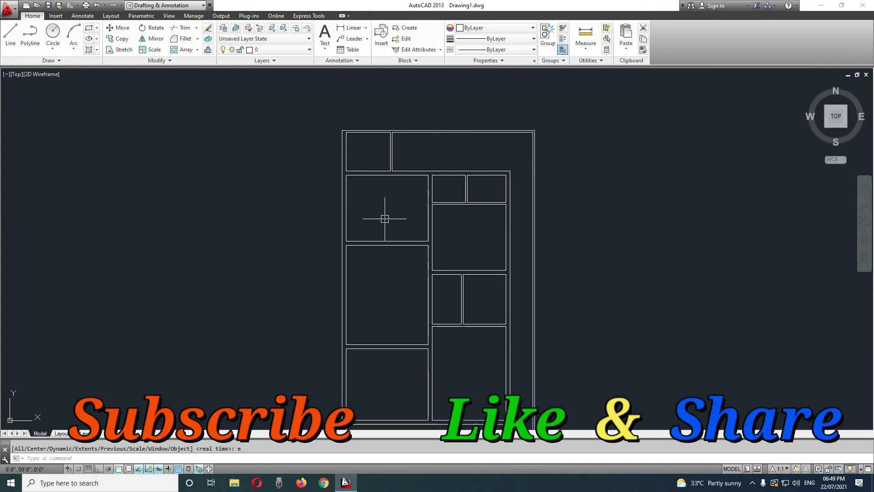
key("Escape")
scroll(364, 200, "up", 4)
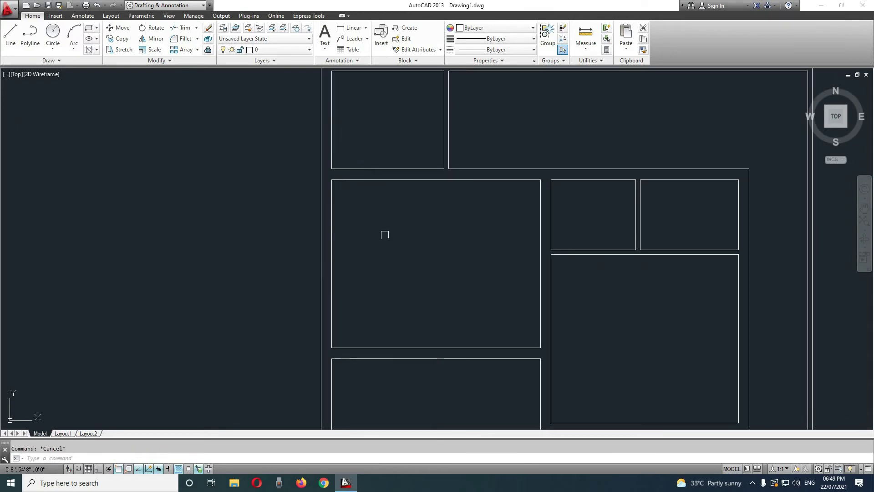
scroll(345, 279, "up", 3)
- Begin a line at the left panel corner, then abandon it
middle_click_drag(382, 303, 389, 339)
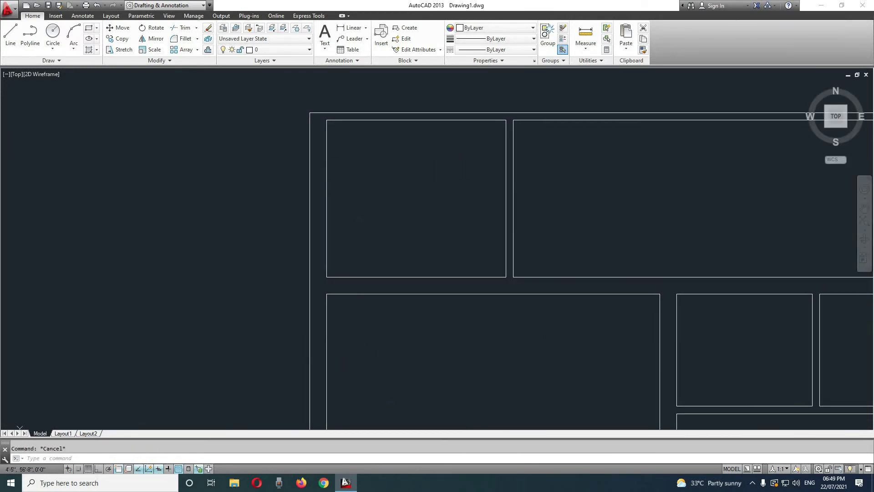
type("l")
key("Return")
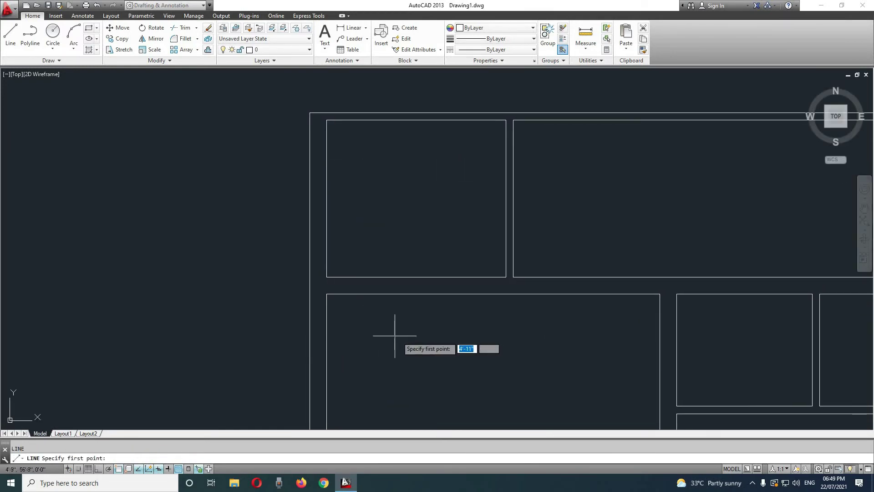
left_click(326, 276)
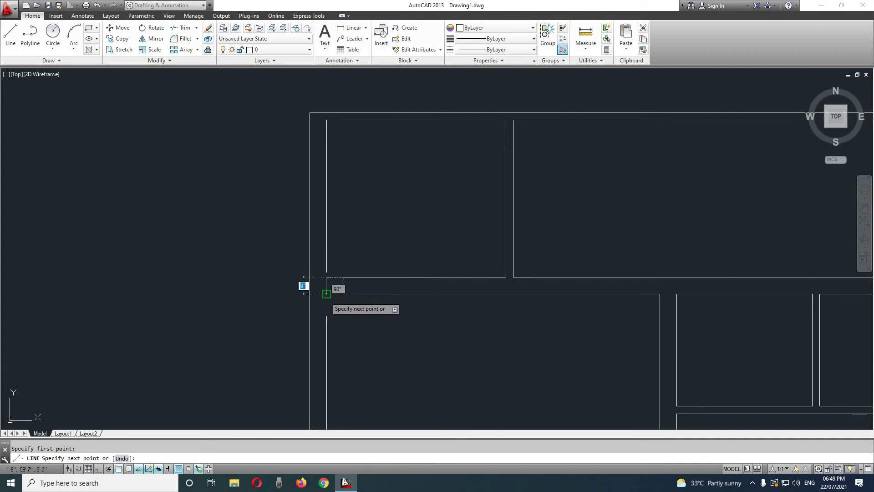
key("Escape")
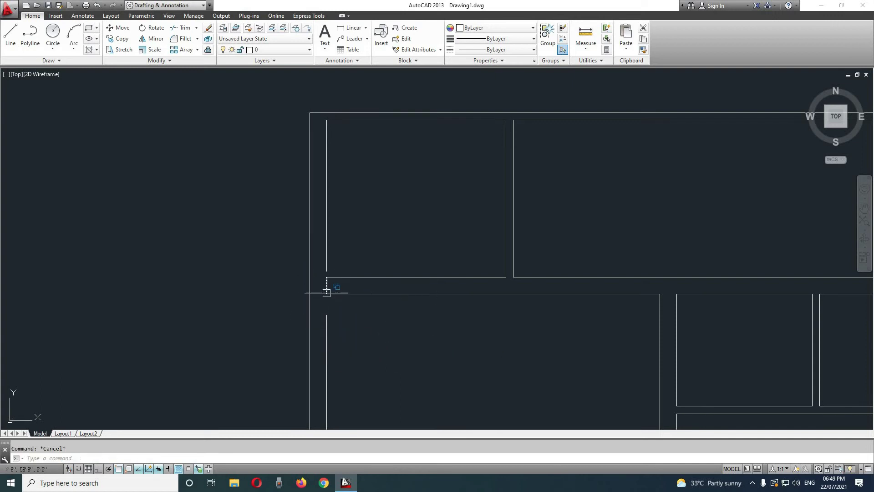
scroll(326, 292, "up", 3)
scroll(419, 345, "down", 2)
scroll(416, 351, "down", 1)
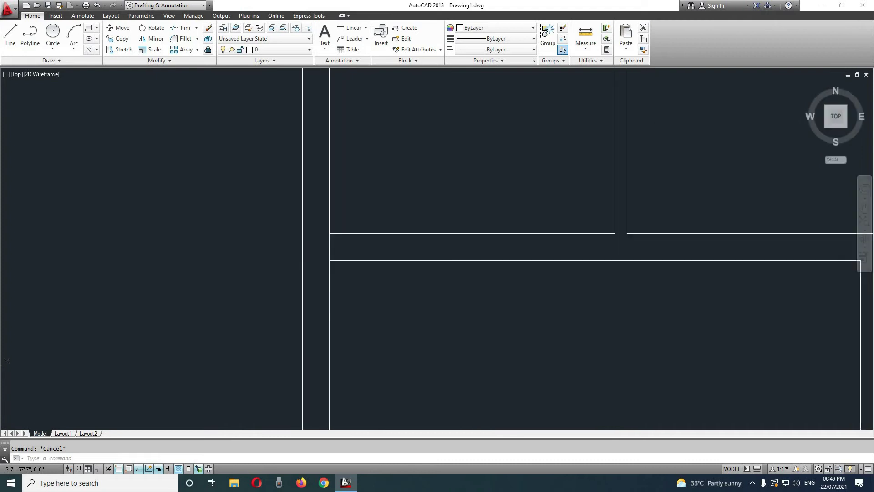
type("o")
- Offset the short rail-end line 9 inches to the right
key("Return")
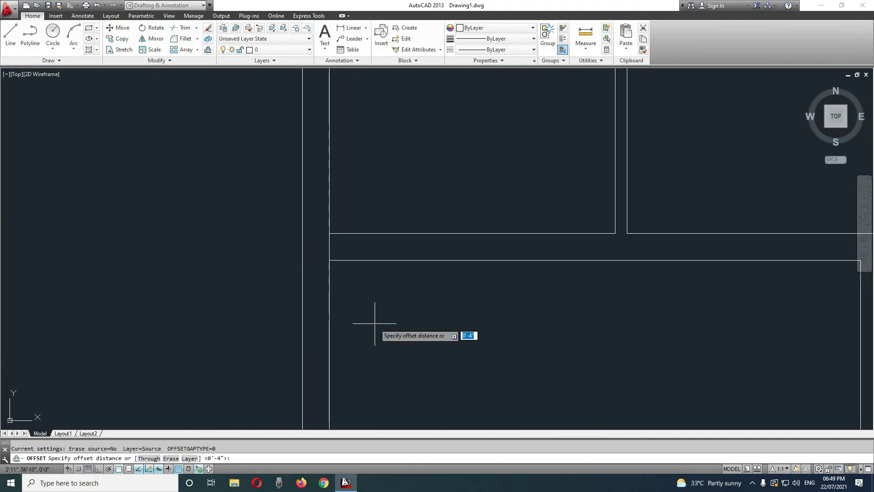
type("9")
key("Return")
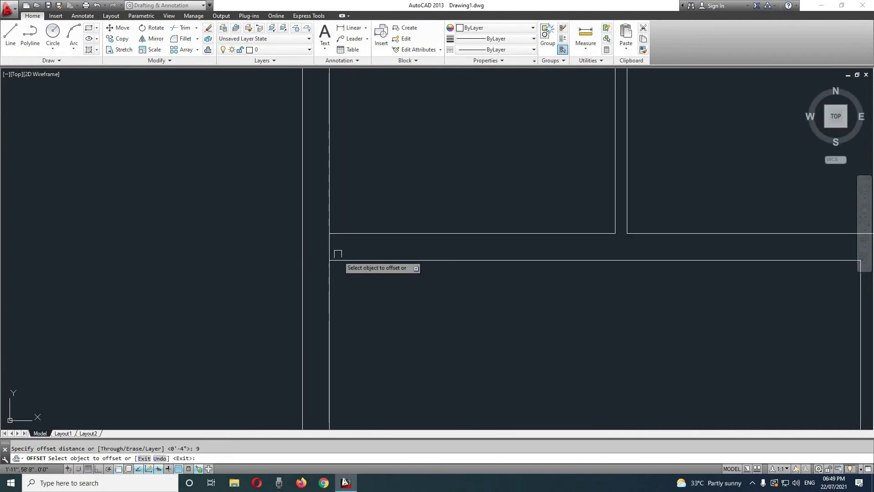
left_click(329, 249)
left_click(391, 253)
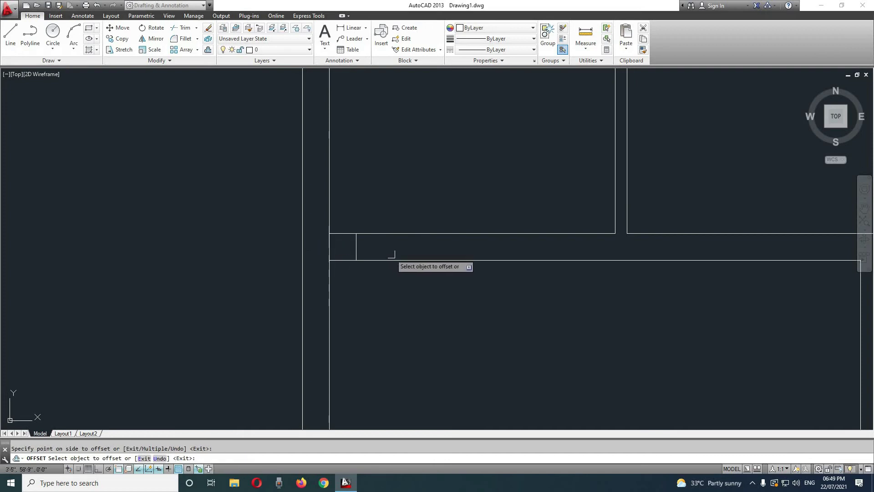
key("Return")
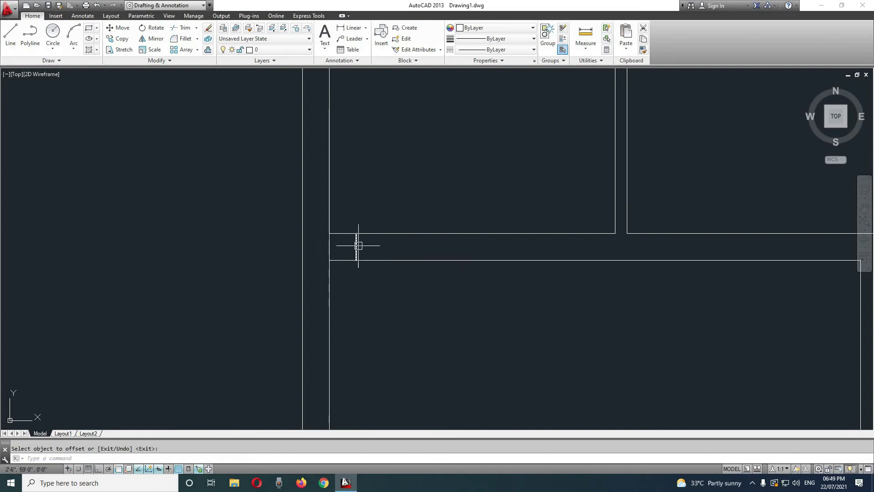
- Offset the new line a further 2 feet right and select the old left edge
type("o")
key("Return")
type("2'")
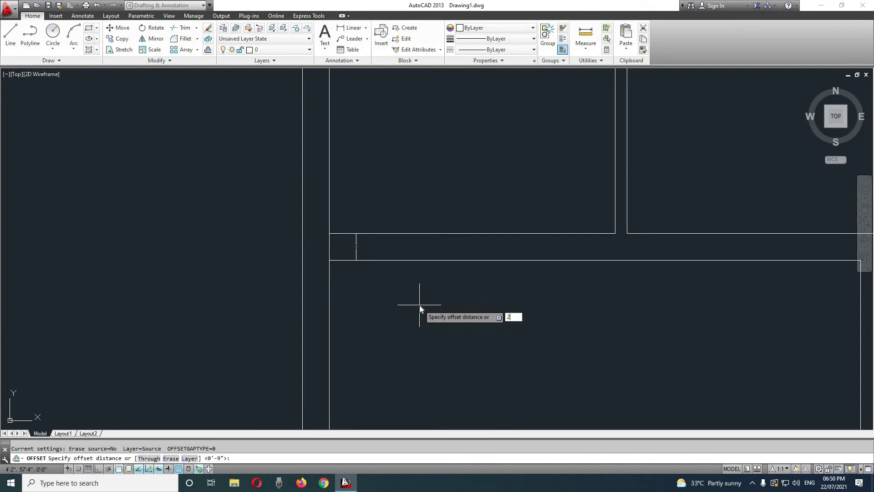
key("Return")
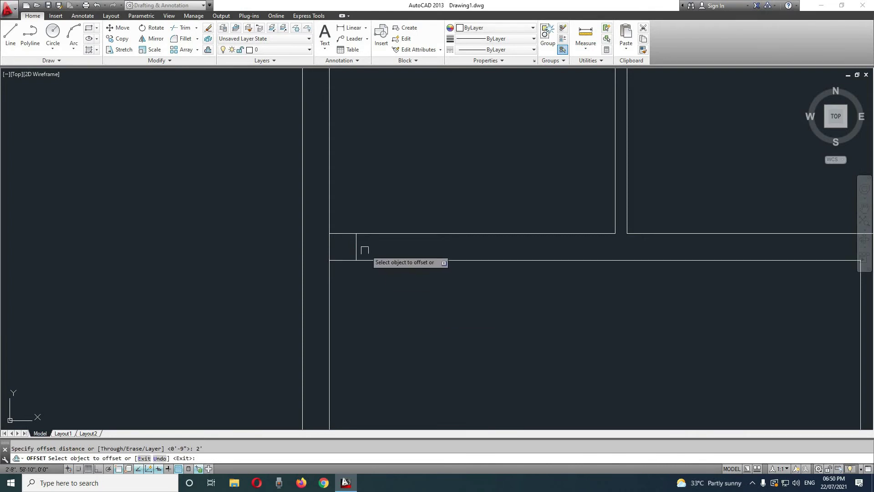
left_click(356, 248)
left_click(397, 248)
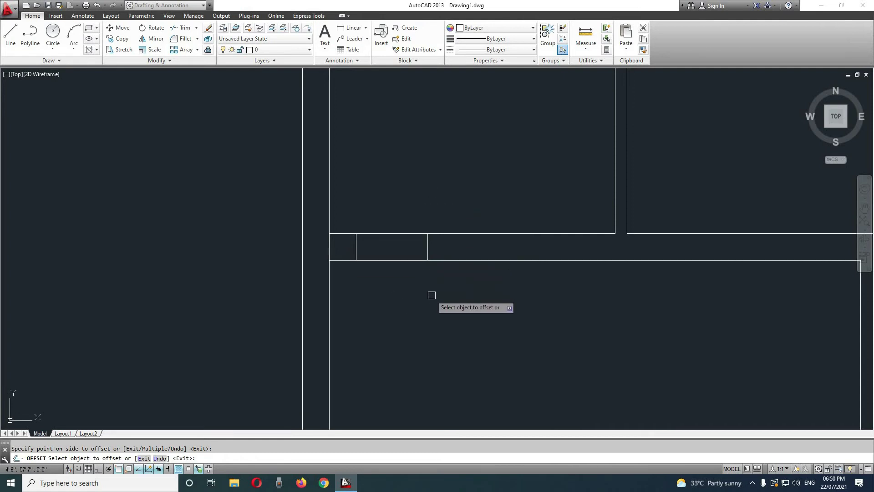
key("Escape")
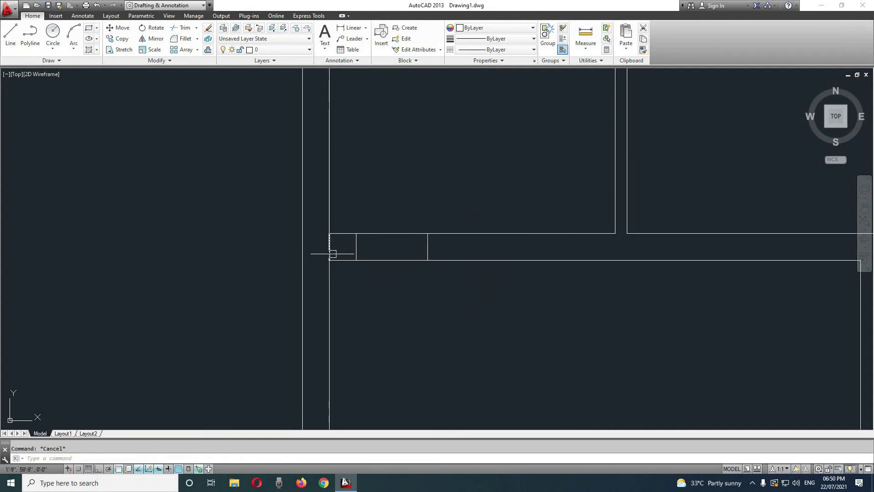
left_click(329, 246)
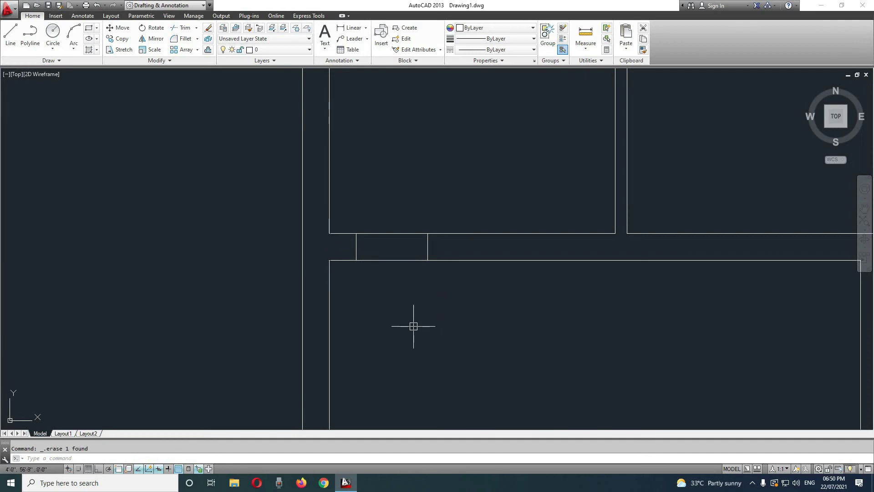
type("TR")
- Trim the rail segments inside the upper-left notch using all lines as cutting edges
key("Return")
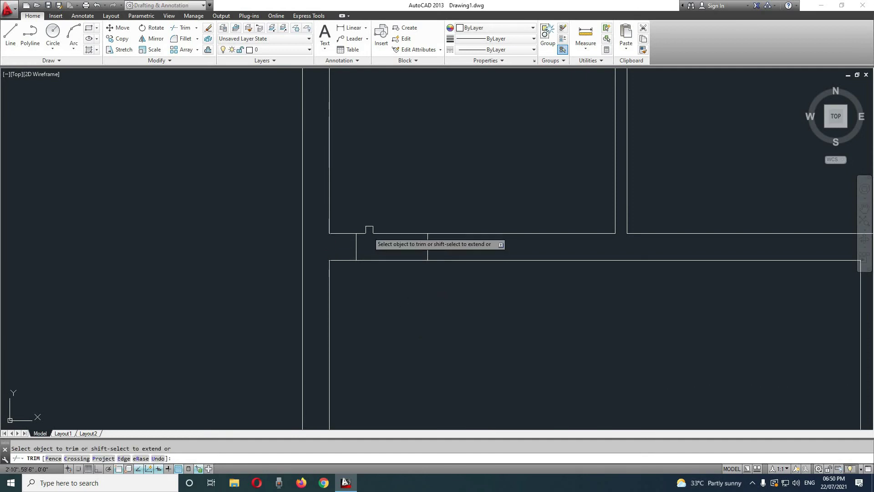
key("Return")
left_click(393, 213)
left_click(378, 289)
scroll(389, 303, "down", 4)
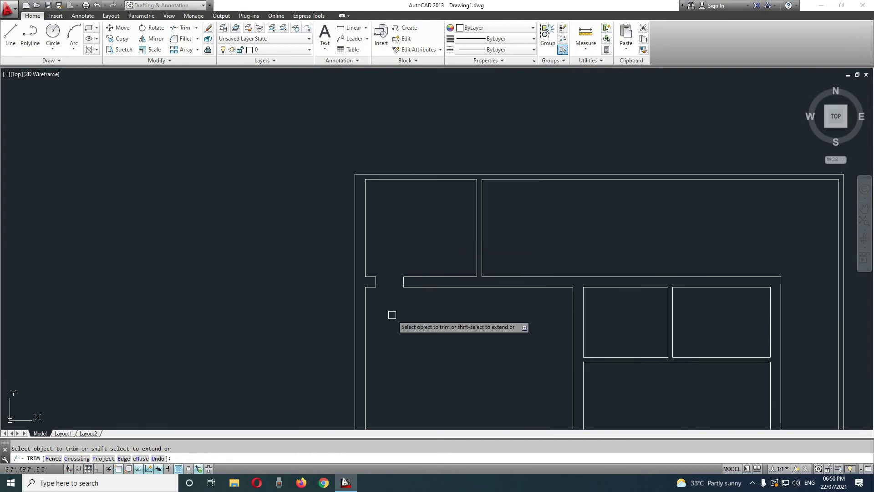
scroll(451, 327, "down", 4)
middle_click_drag(450, 289, 419, 205)
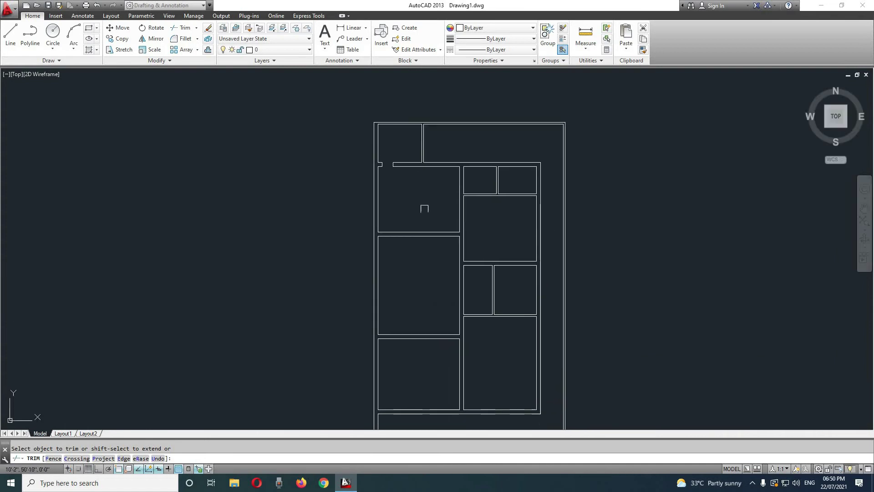
scroll(395, 228, "up", 2)
scroll(396, 236, "up", 1)
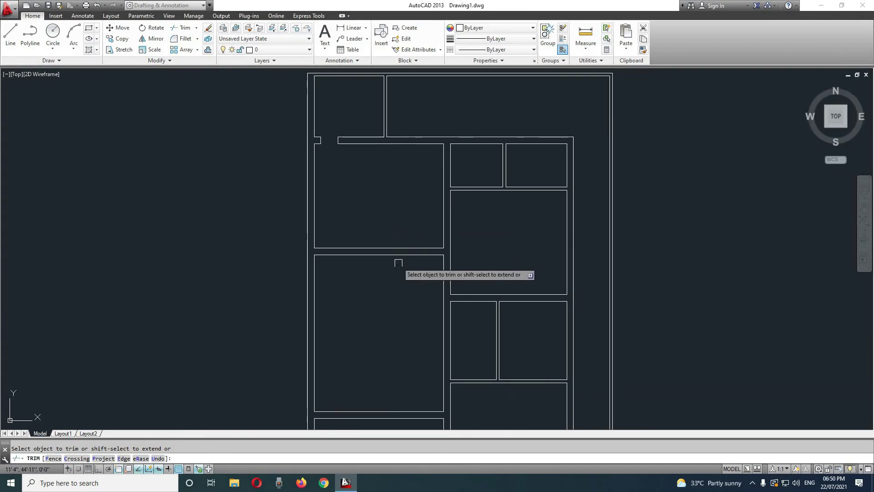
scroll(424, 253, "up", 1)
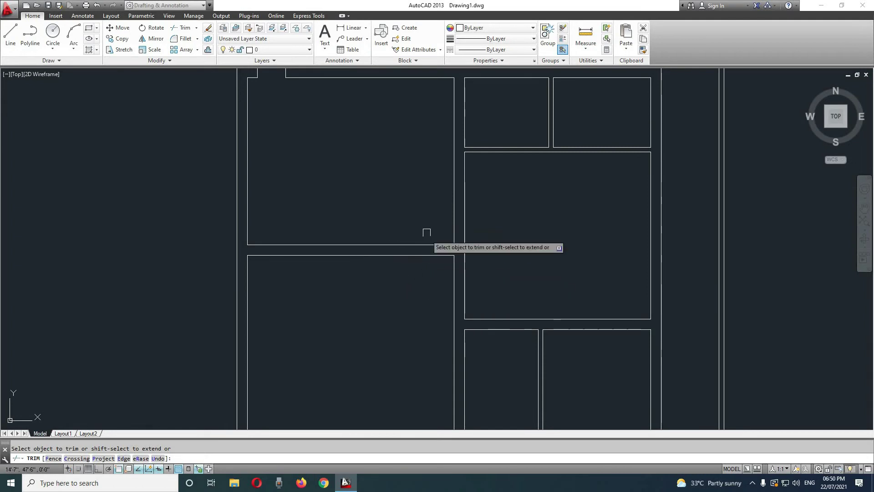
scroll(427, 231, "up", 2)
- Trim a short centre-stile piece and draw a line closing the stile gap
left_click(464, 274)
key("Escape")
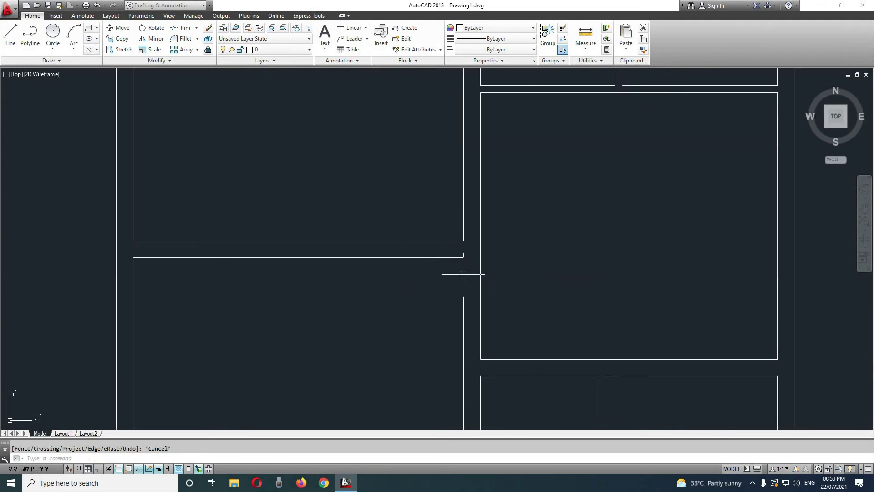
type("l")
key("Return")
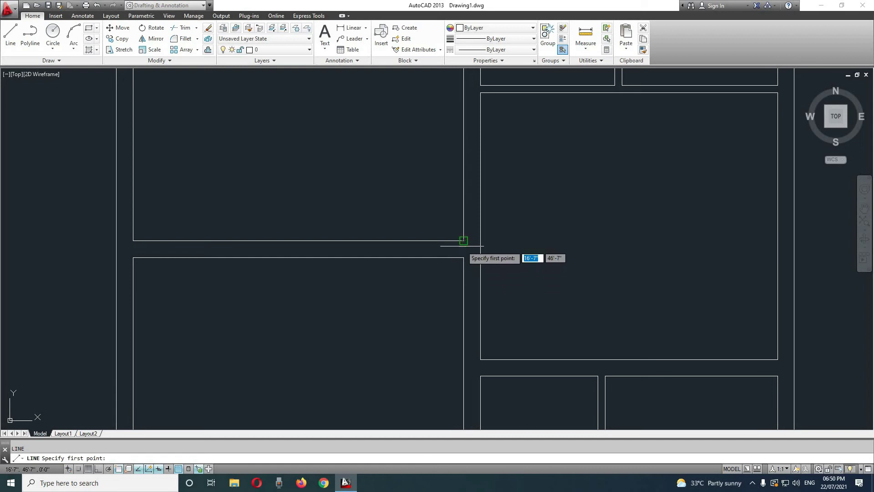
left_click(463, 241)
left_click(464, 258)
key("Return")
type("c")
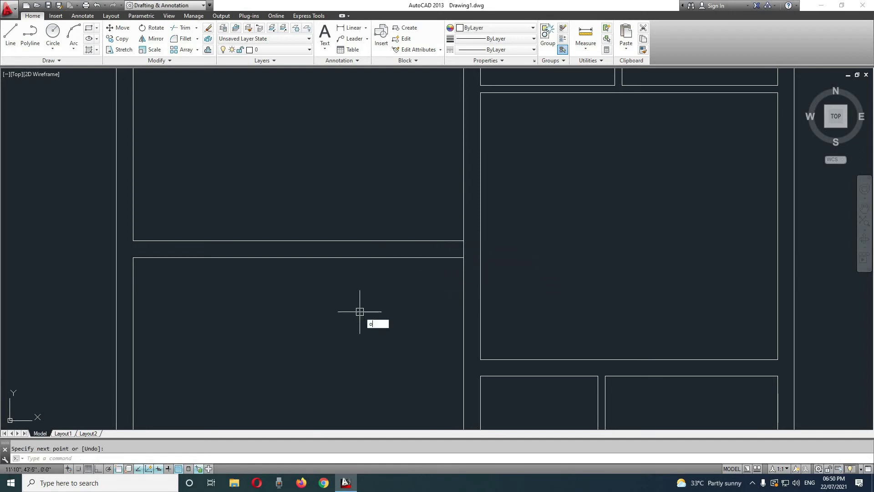
- Offset the new stile line 9 inches left, then that copy 3.5 feet further left
key("Return")
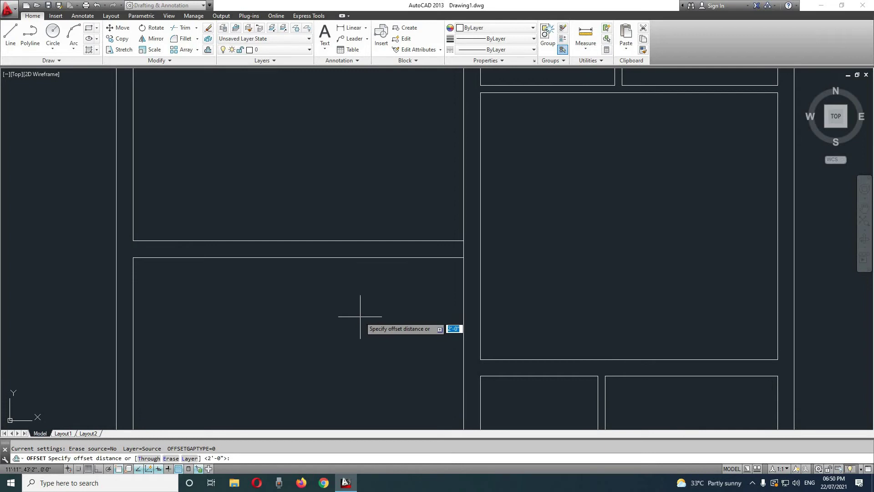
key("Return")
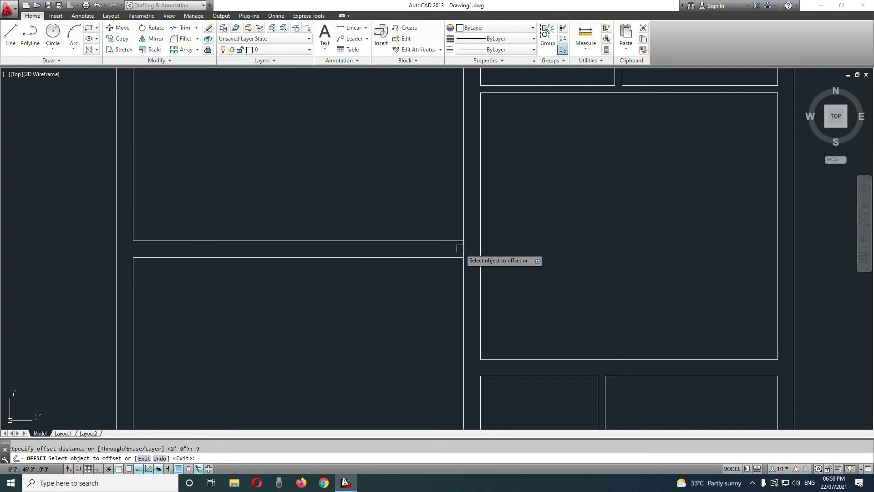
left_click(463, 248)
left_click(437, 264)
key("Return")
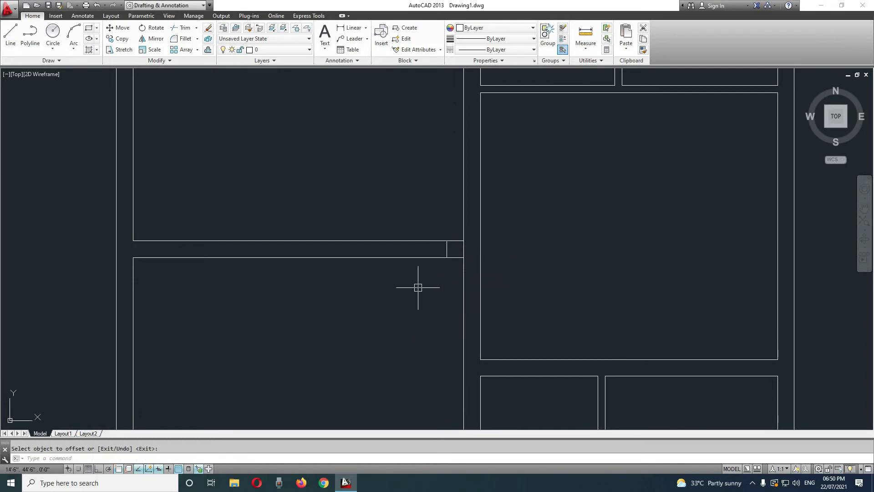
key("Return")
type("3.5")
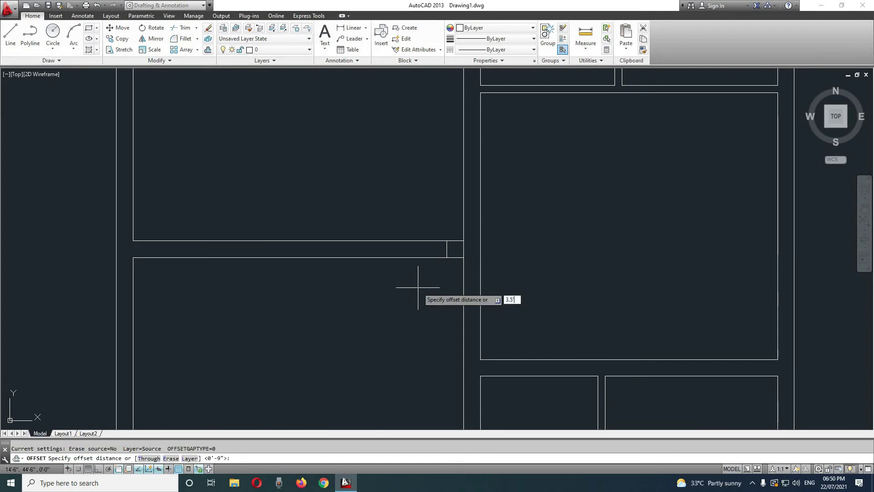
key("Return")
left_click(447, 249)
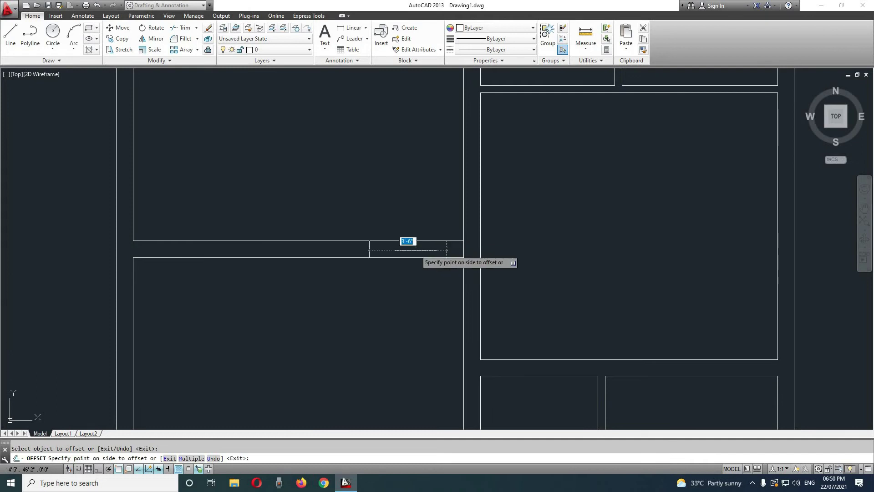
left_click(416, 251)
key("Escape")
type("tr")
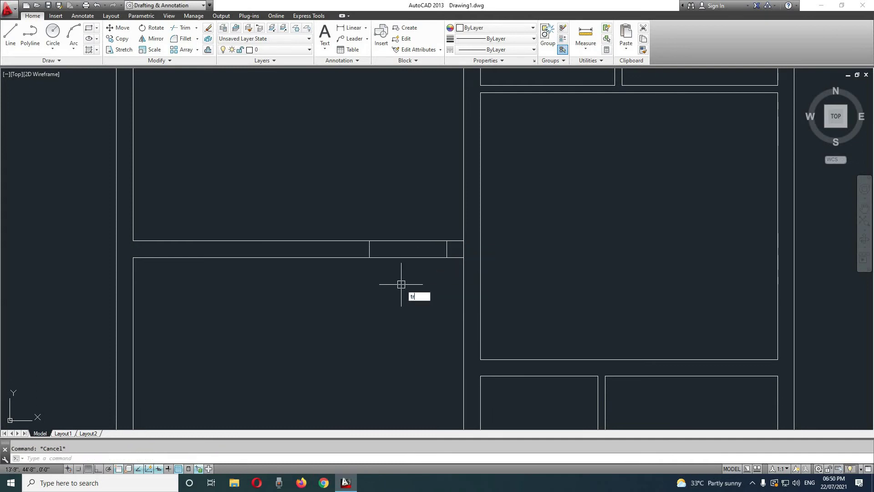
- Trim the rail segments inside the joint and select the leftover short segment
key("Return")
key("Return")
left_click(425, 222)
left_click(401, 273)
scroll(391, 328, "down", 3)
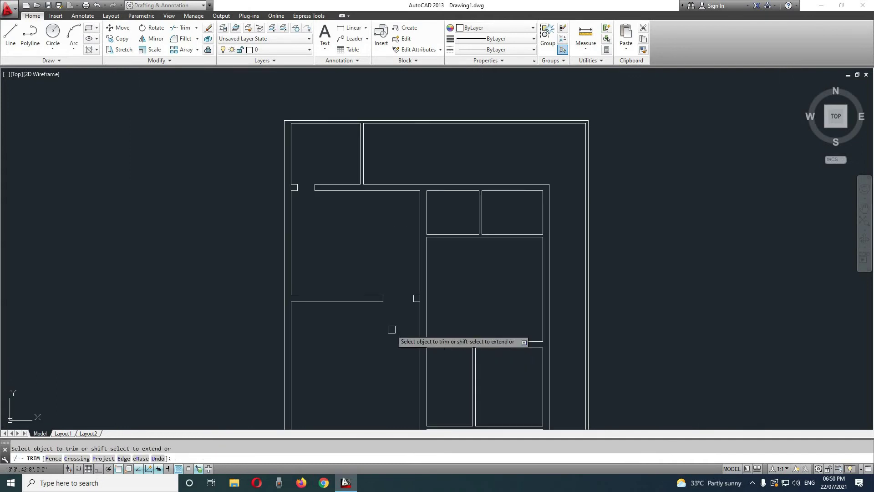
scroll(391, 329, "up", 5)
key("Escape")
left_click(461, 244)
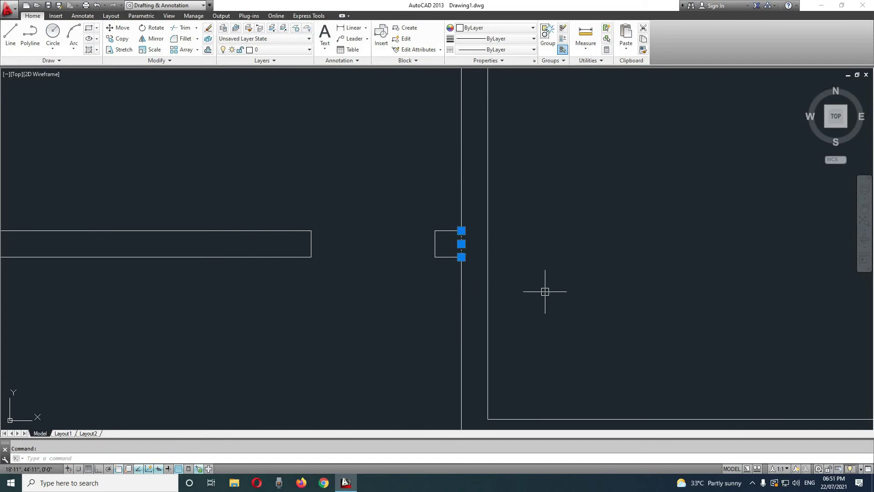
scroll(390, 309, "down", 5)
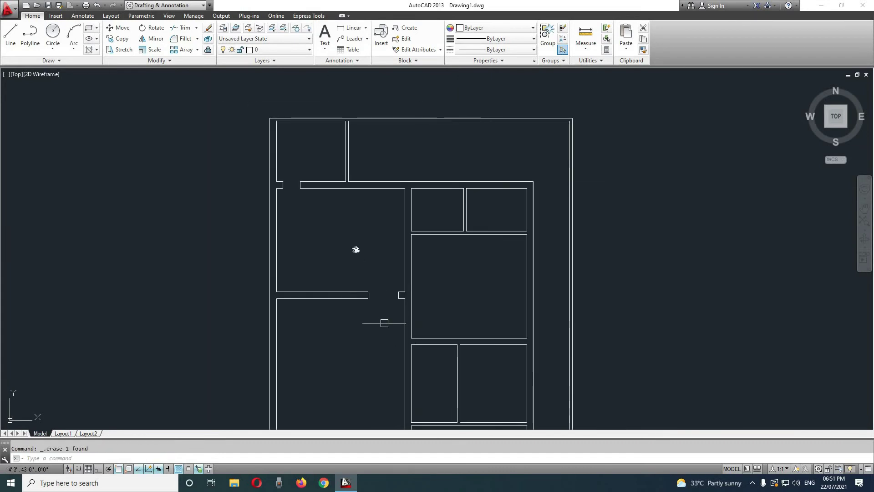
scroll(367, 248, "up", 2)
scroll(379, 253, "up", 2)
scroll(413, 259, "down", 2)
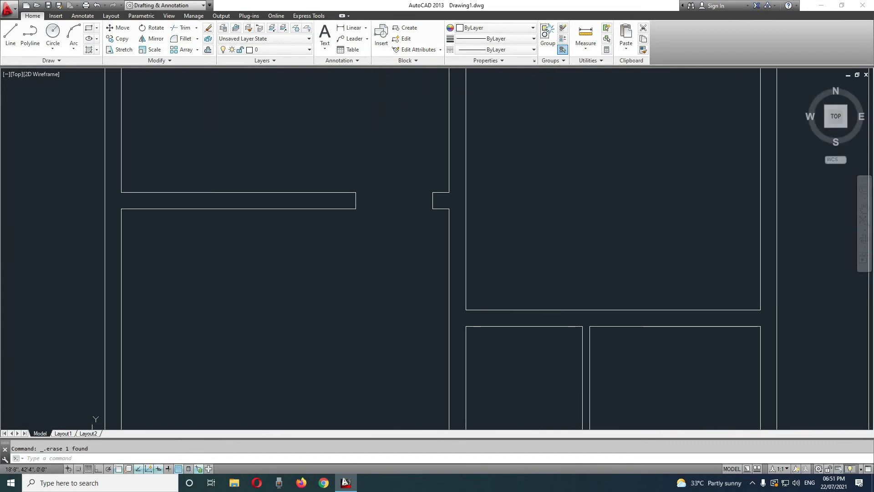
scroll(478, 273, "down", 2)
scroll(485, 287, "down", 2)
middle_click_drag(484, 289, 453, 256)
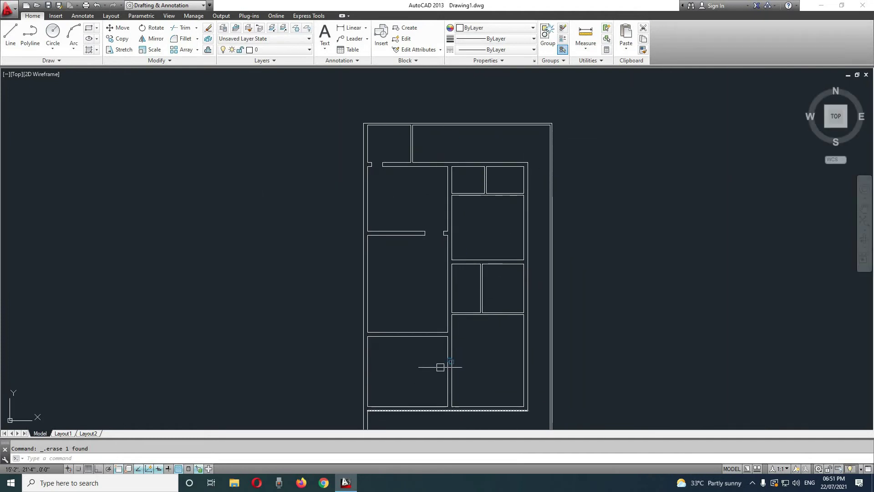
mouse_move(494, 313)
middle_mouse_down()
mouse_move(427, 212)
mouse_move(400, 281)
middle_mouse_up()
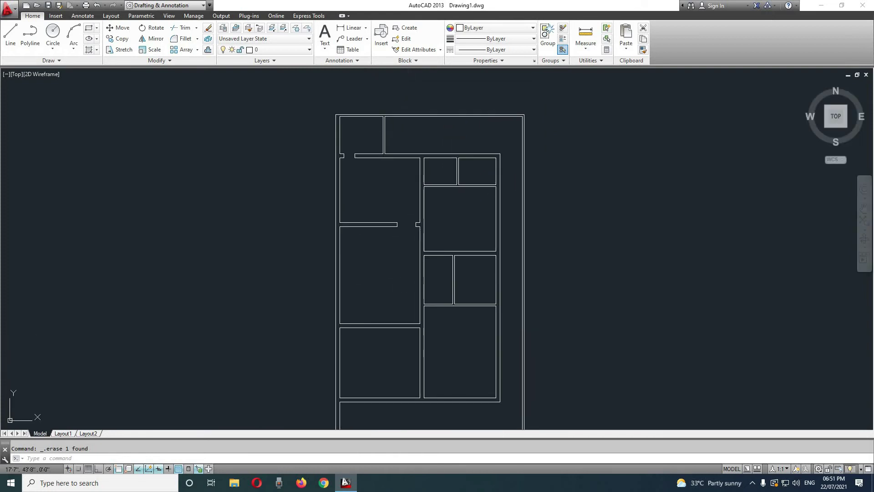
- Start offsetting a rail line and cancel an accidental trim
scroll(416, 240, "up", 2)
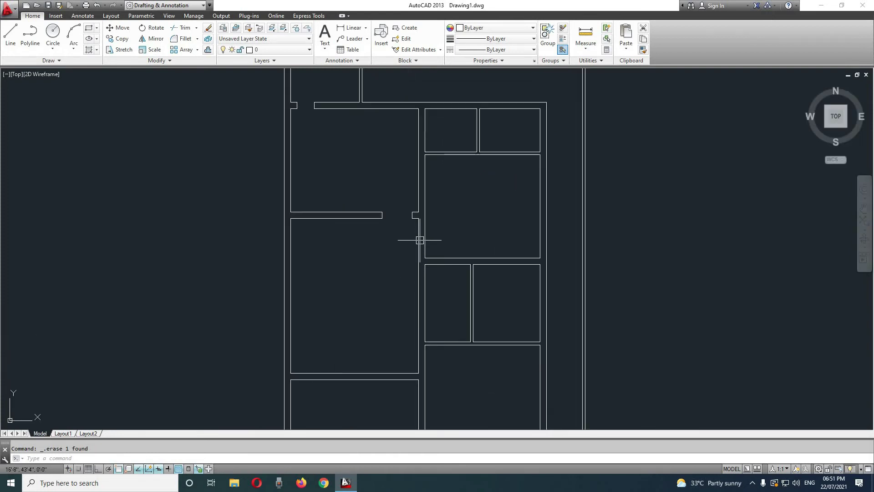
scroll(423, 280, "up", 4)
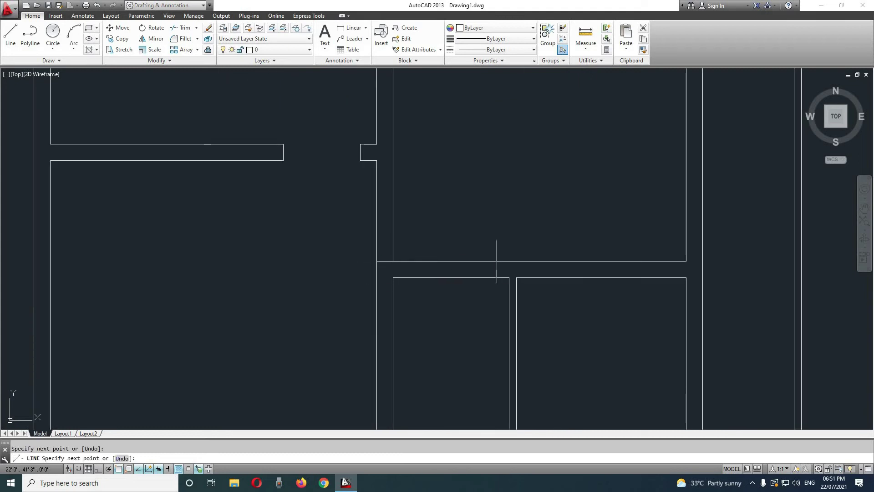
key("Escape")
type("o")
key("Return")
left_click(384, 261)
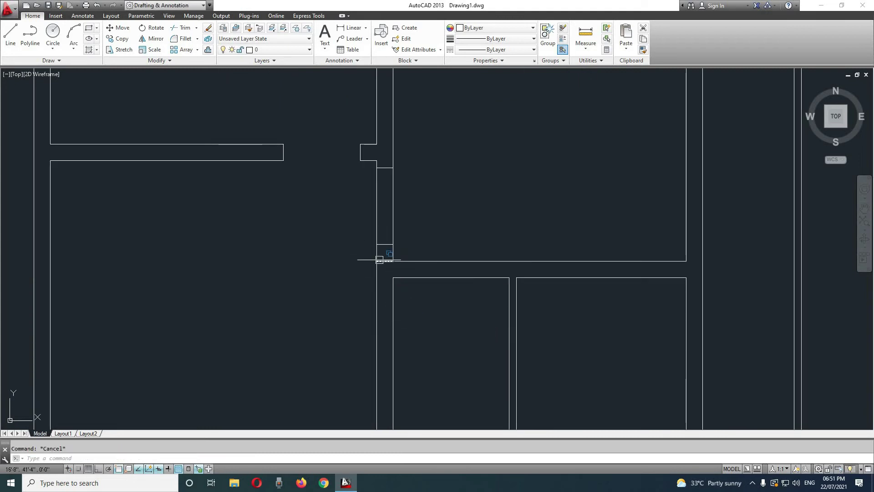
type("tr")
key("Return")
left_click(422, 196)
scroll(421, 196, "down", 5)
scroll(439, 272, "up", 4)
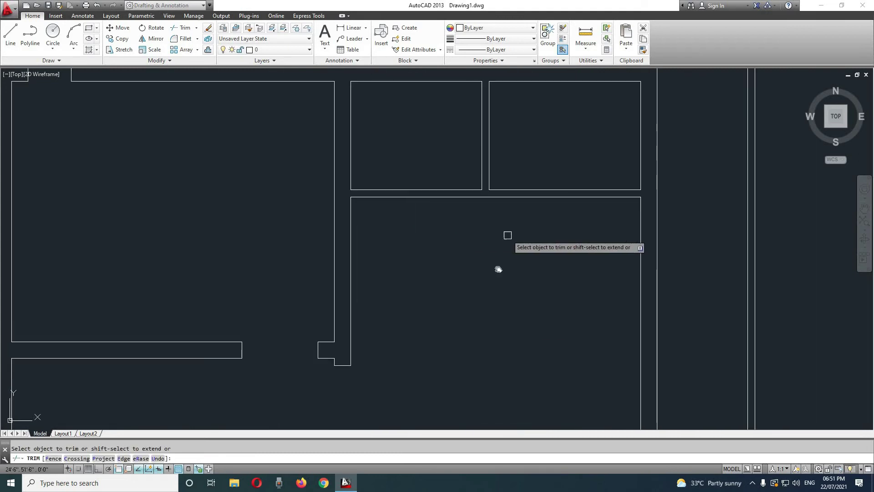
key("Escape")
scroll(371, 361, "up", 3)
- Set the offset distance to 3 and pick a rail line, then cancel
type("o")
key("Return")
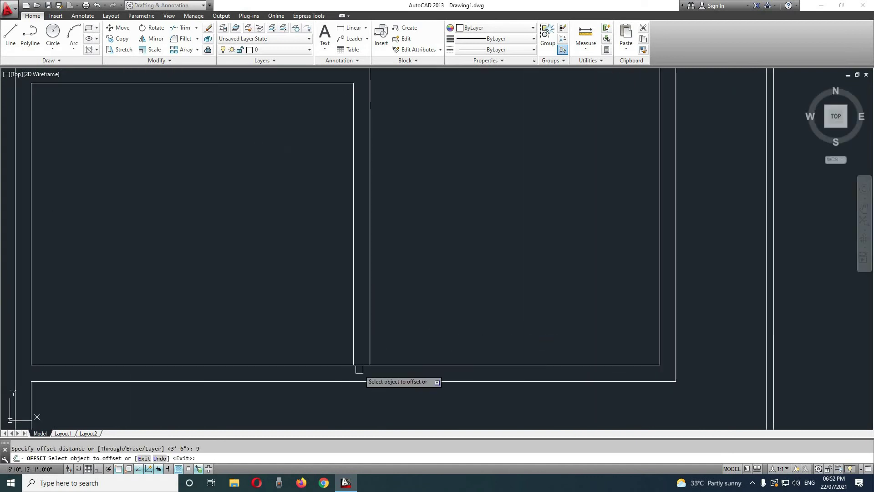
type("3")
key("Return")
left_click(370, 314)
key("Escape")
scroll(449, 299, "down", 3)
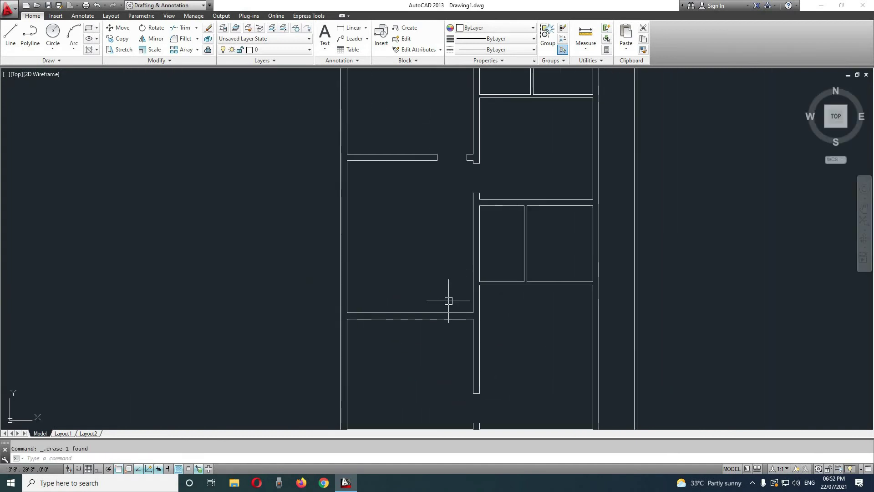
scroll(512, 303, "up", 3)
scroll(383, 296, "up", 2)
- Offset a joint line by 3 toward the adjacent panel edge
type("o")
key("Return")
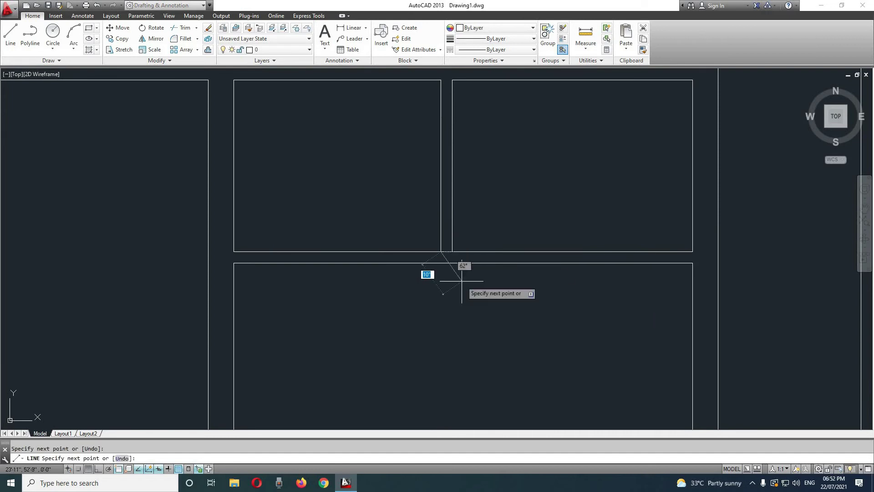
type("6")
key("Return")
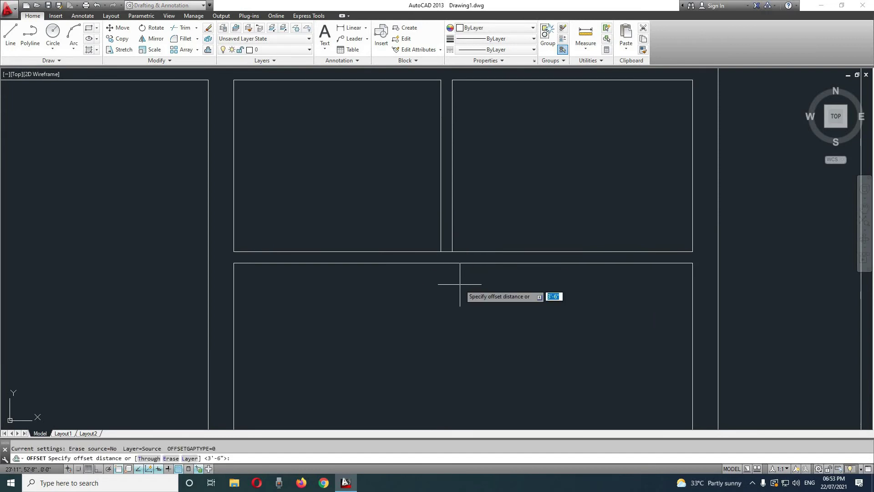
left_click(446, 251)
left_click(446, 244)
key("Return")
type("tr")
key("Return")
key("Escape")
scroll(486, 204, "up", 3)
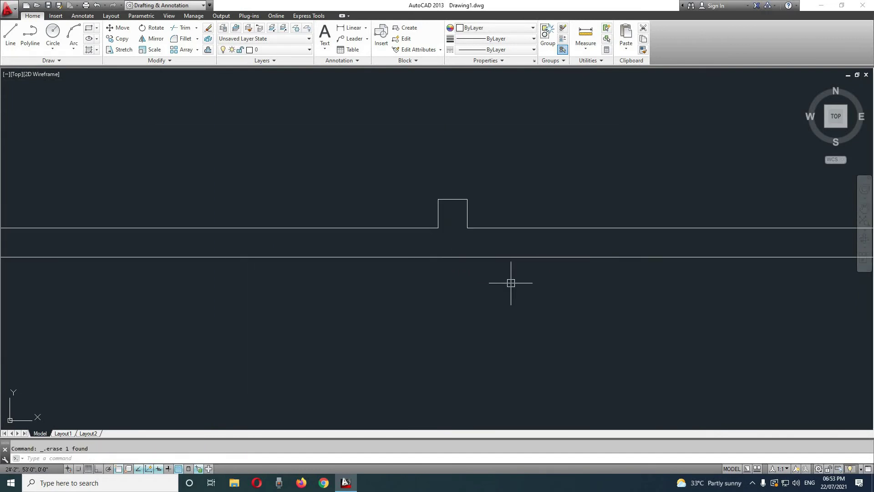
scroll(453, 219, "down", 2)
scroll(409, 239, "up", 2)
- Select the stray line at the rail joint and delete it
type("o")
key("Return")
key("Return")
scroll(441, 297, "up", 2)
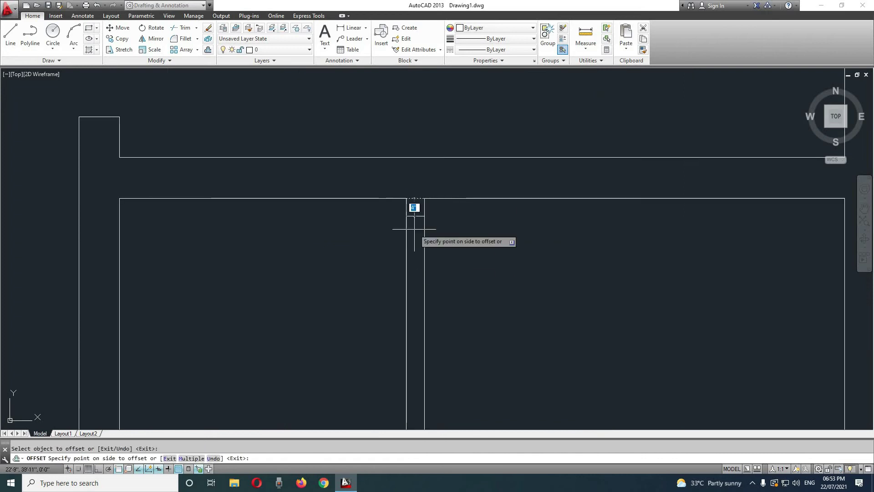
key("Return")
key("Escape")
left_click(455, 253)
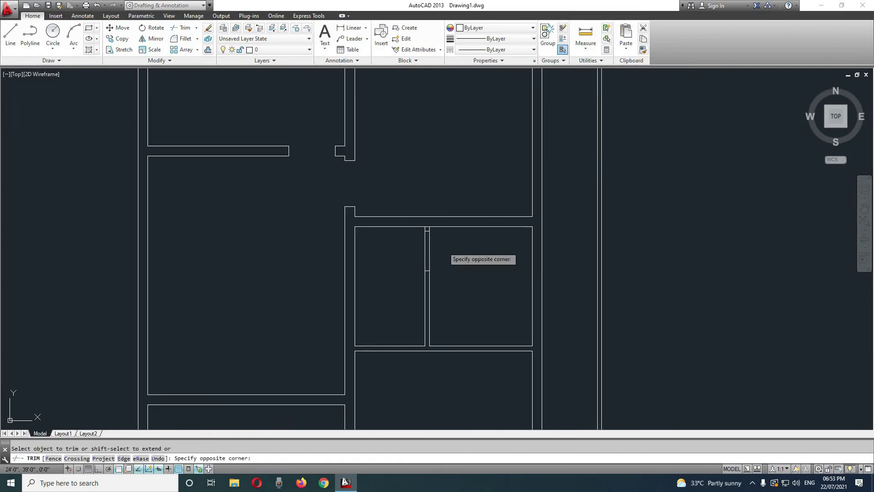
left_click(512, 296)
scroll(494, 361, "down", 3)
key("Delete")
scroll(425, 250, "up", 2)
scroll(424, 250, "up", 1)
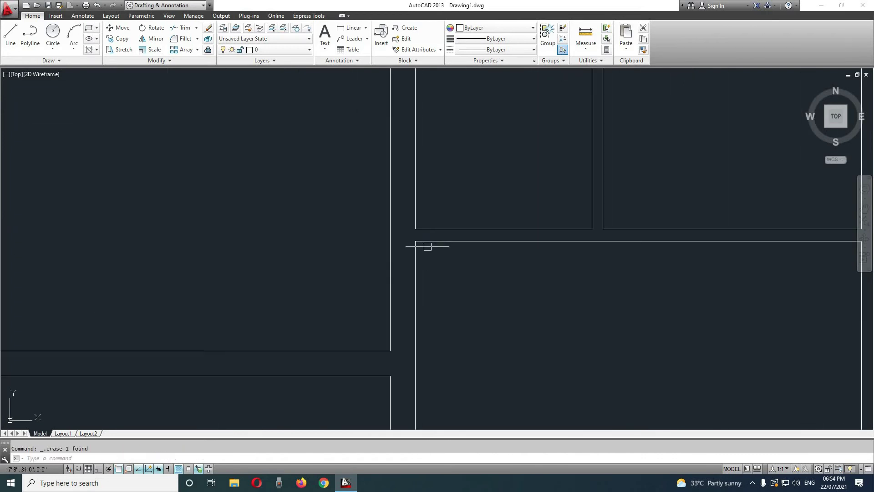
scroll(458, 318, "up", 1)
scroll(457, 316, "down", 1)
scroll(458, 331, "down", 1)
scroll(458, 331, "down", 2)
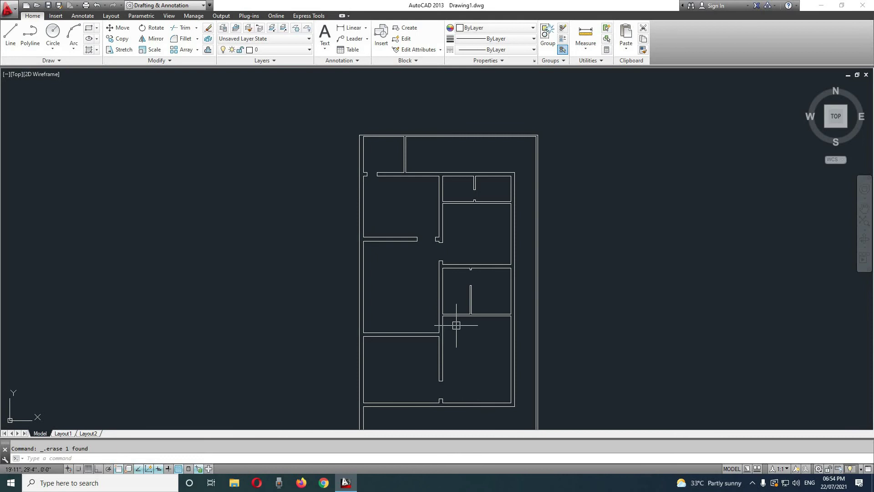
- Pan and zoom down the door to bring the lower panels' rail joint into view
scroll(457, 325, "up", 3)
scroll(456, 314, "up", 2)
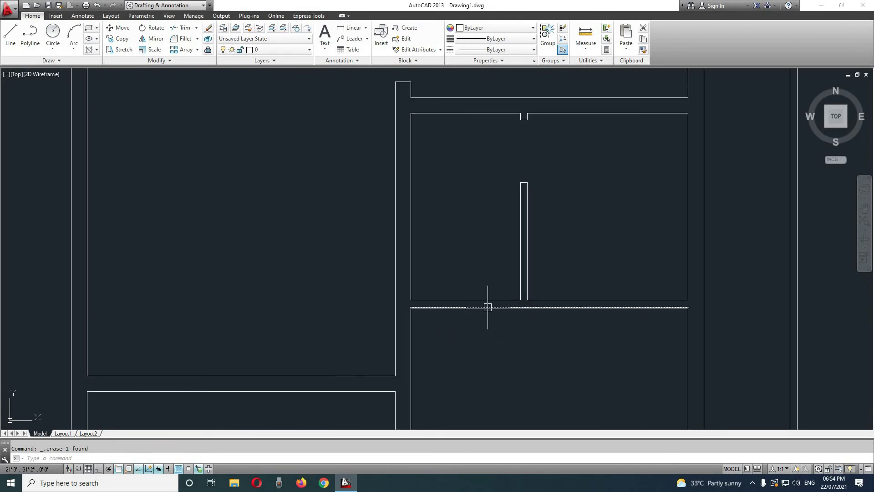
scroll(513, 357, "down", 2)
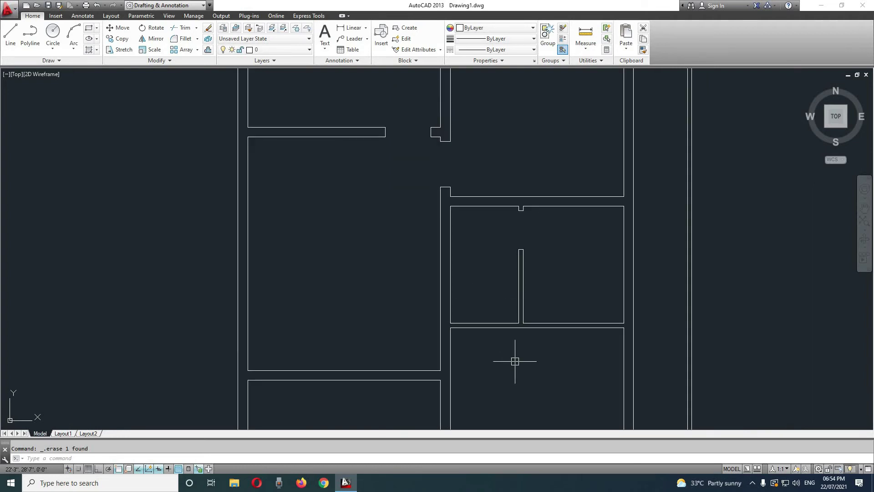
middle_click_drag(516, 271, 507, 217)
middle_click_drag(513, 327, 504, 219)
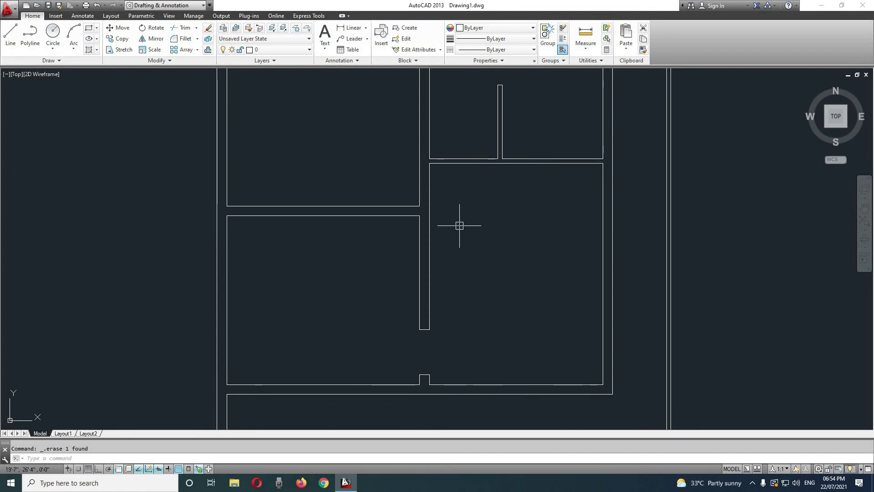
middle_click_drag(441, 262, 440, 262)
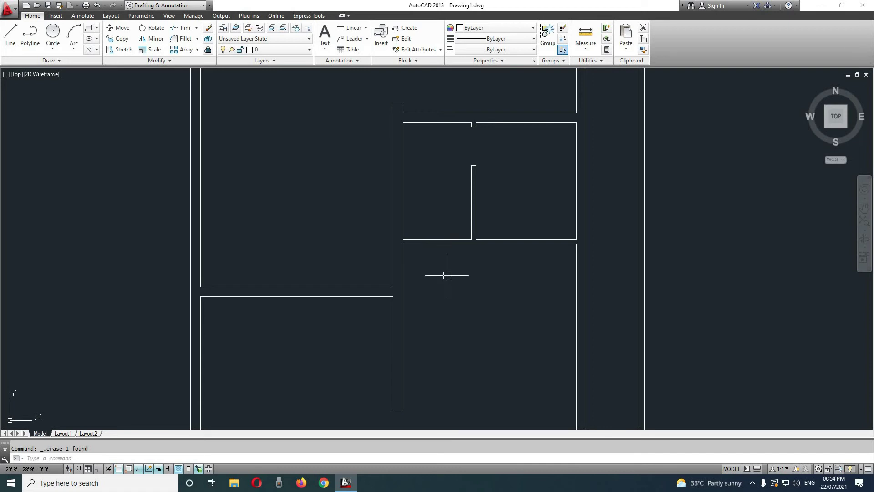
scroll(436, 224, "up", 2)
mouse_move(460, 206)
middle_mouse_down()
mouse_move(498, 221)
mouse_move(460, 216)
middle_mouse_up()
scroll(460, 216, "up", 2)
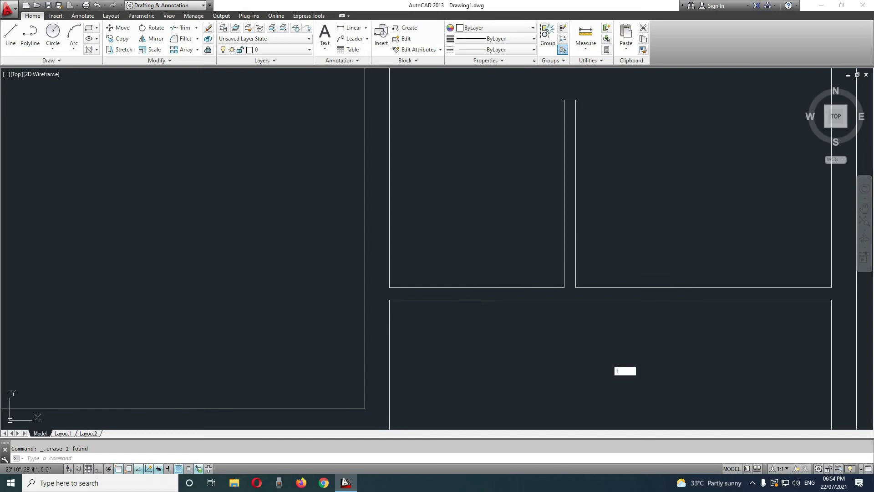
- Draw a short vertical line closing the wall end at the rail joint
type("l")
key("Return")
left_click(565, 287)
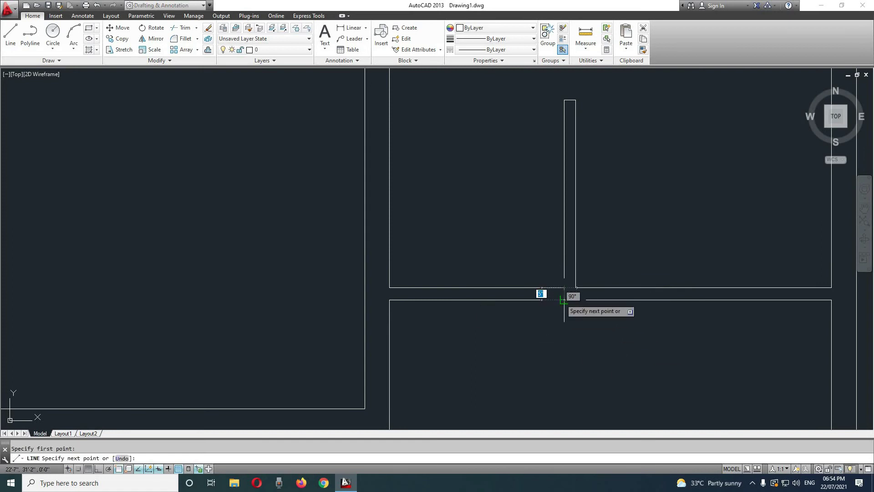
left_click(564, 300)
key("Return")
key("Return")
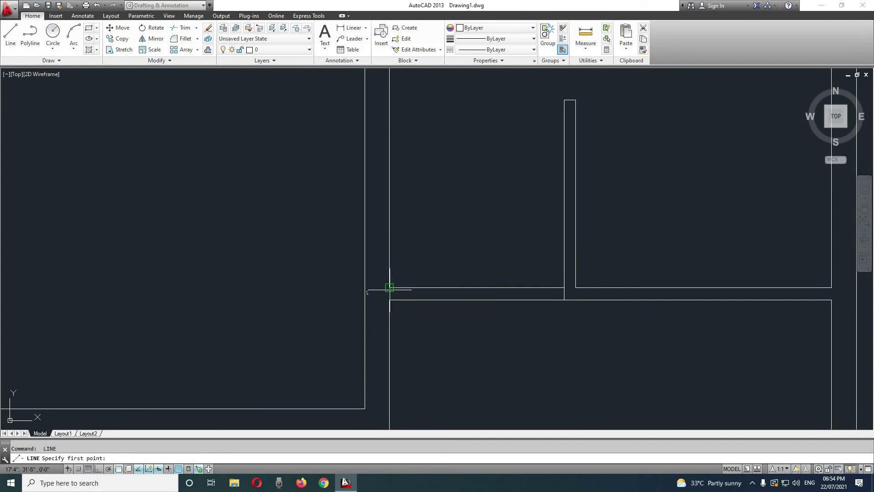
left_click(389, 288)
key("Escape")
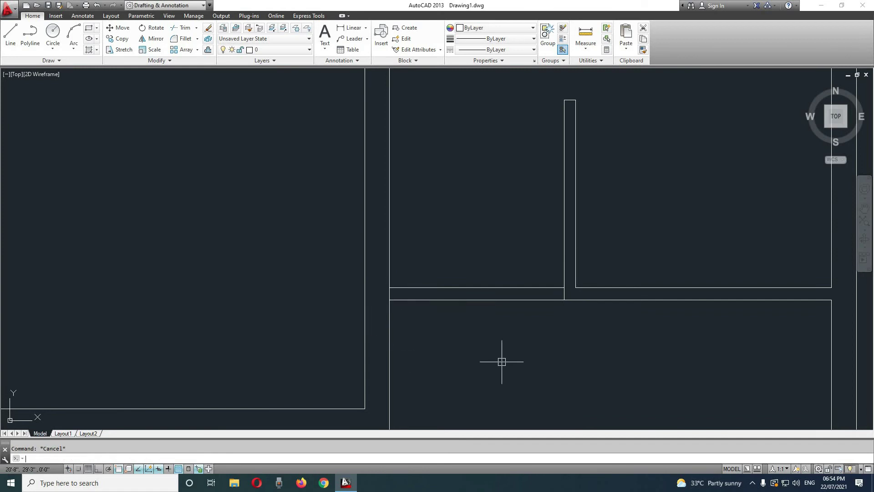
- Add a 5'-4" linear dimension from the wall corner to the joint, below the rail
type("dli")
key("Return")
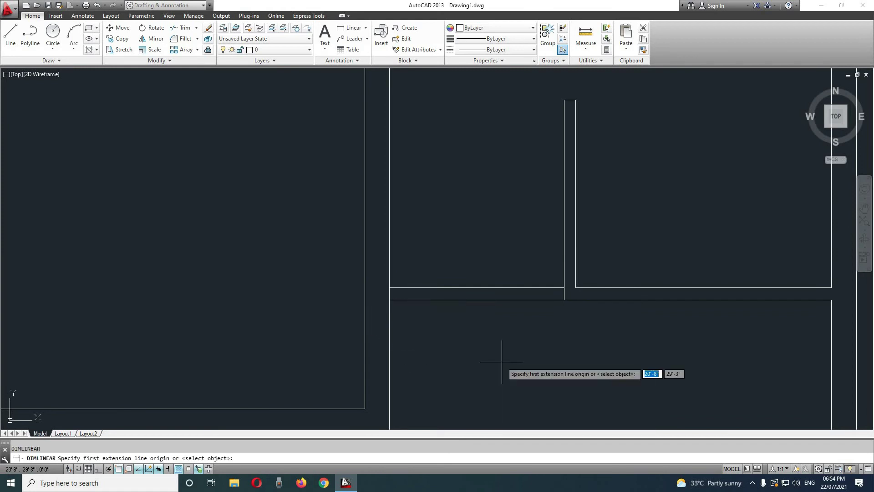
left_click(389, 299)
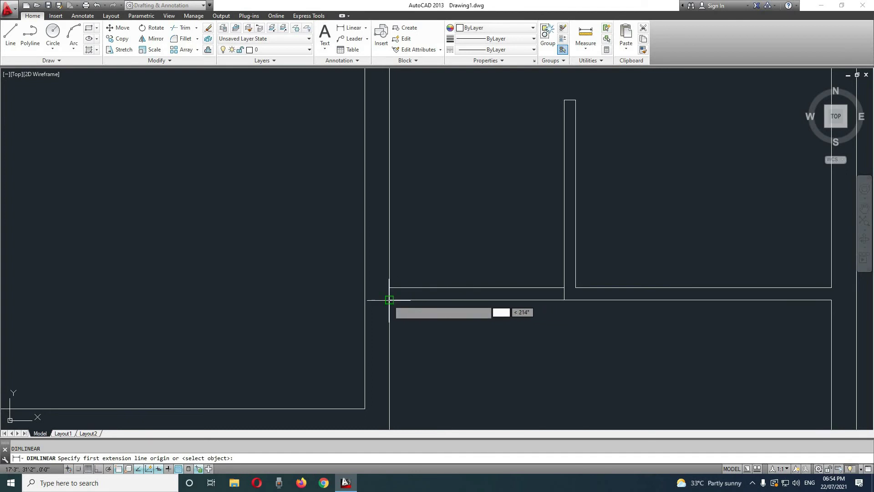
left_click(564, 300)
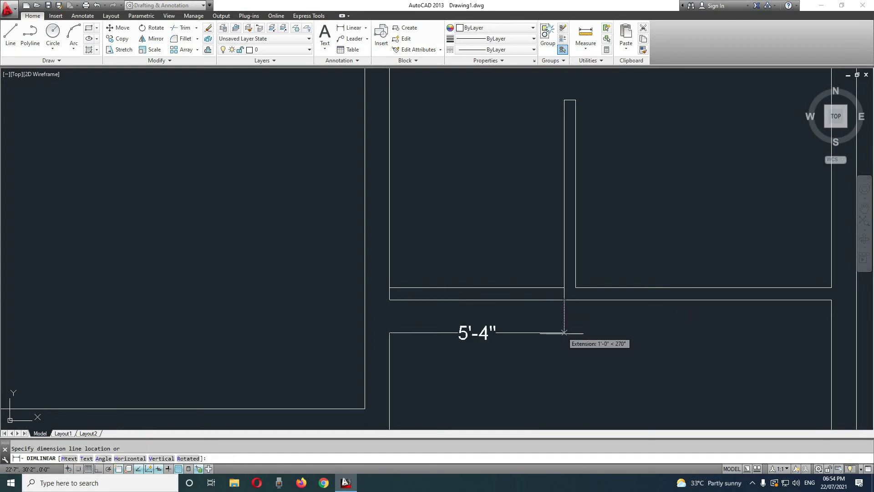
left_click(562, 336)
scroll(456, 345, "up", 2)
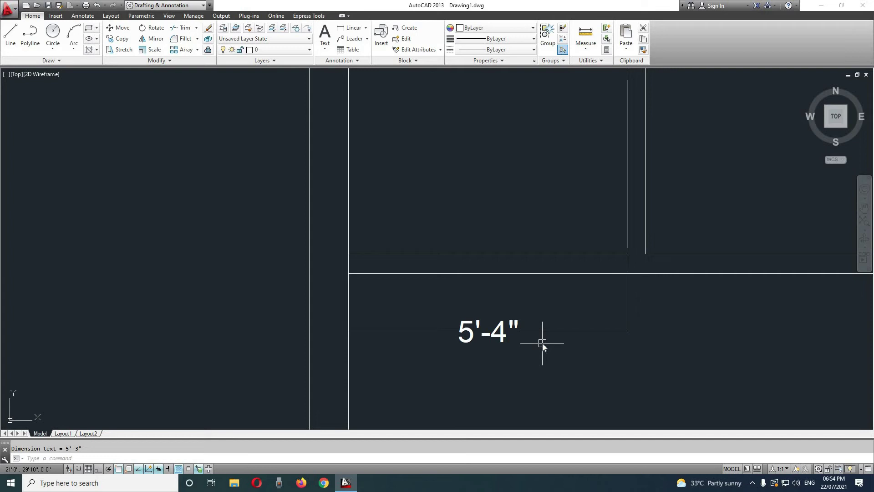
- Draw a vertical line from the upper to the lower rail edge, then open Help
key("Return")
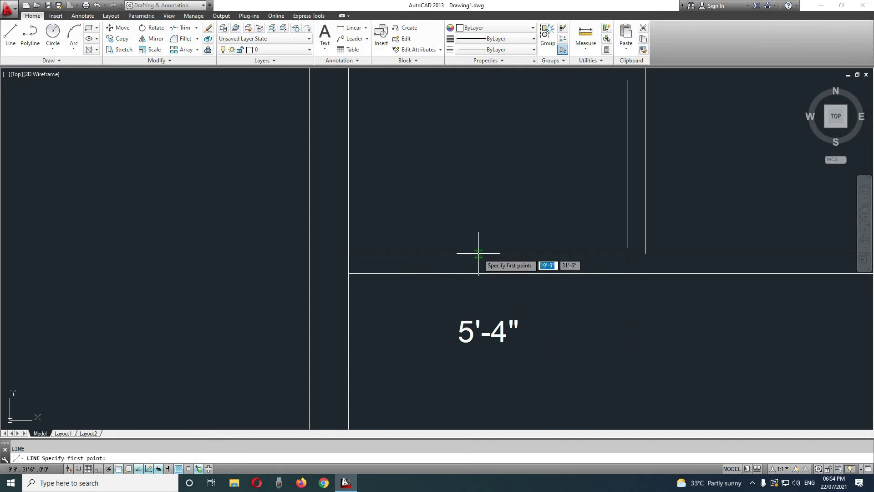
left_click(488, 253)
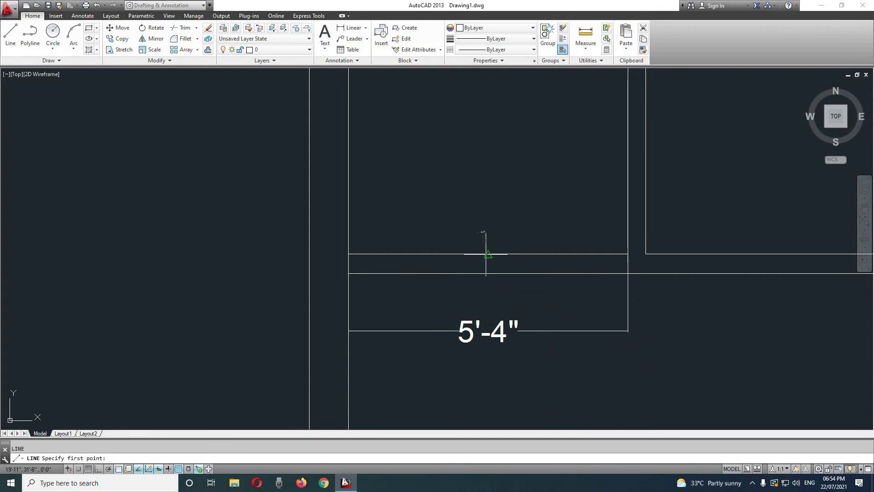
left_click(487, 272)
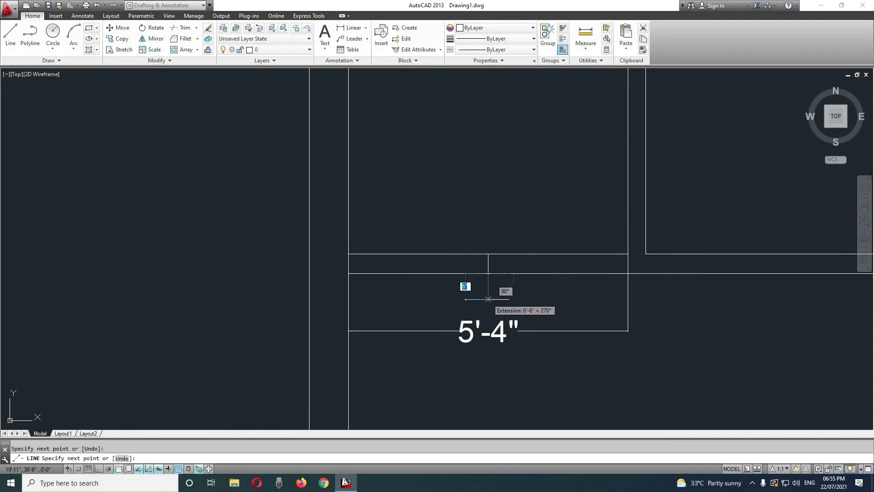
key("Escape")
key("F1")
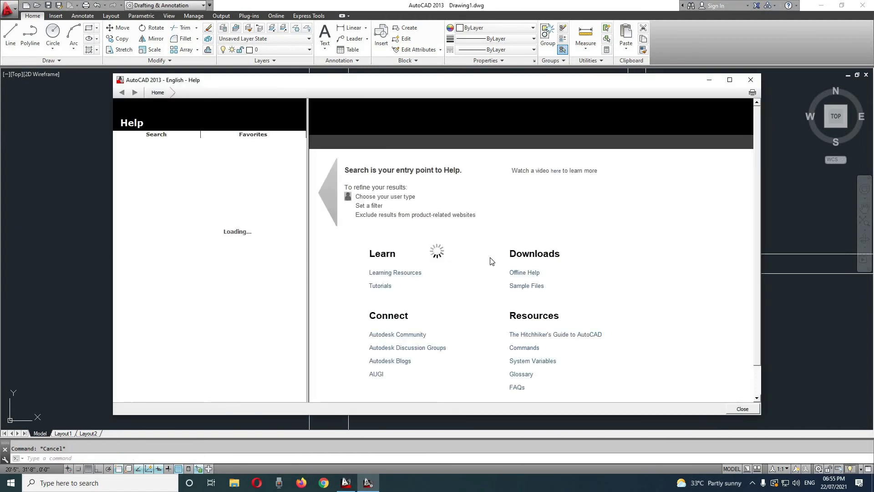
- Close the Help window and bring the dimension area back into view
left_click(751, 81)
scroll(469, 287, "up", 4)
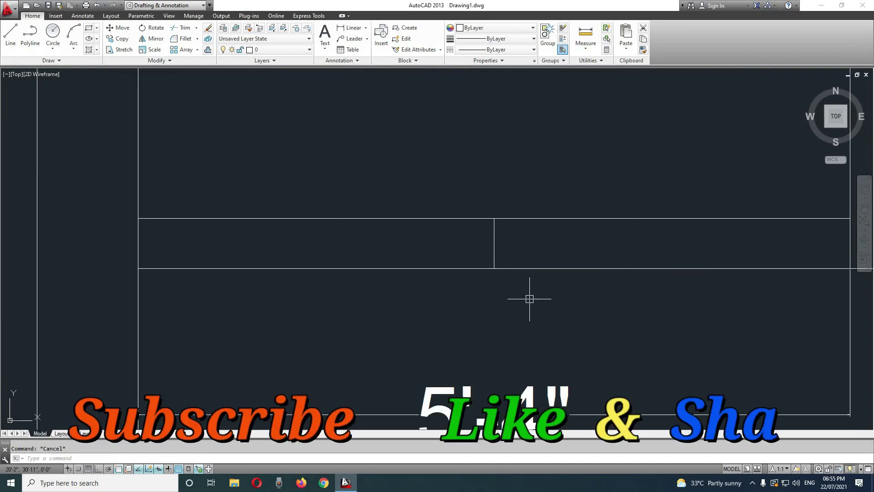
scroll(530, 299, "down", 2)
middle_click_drag(586, 331, 511, 319)
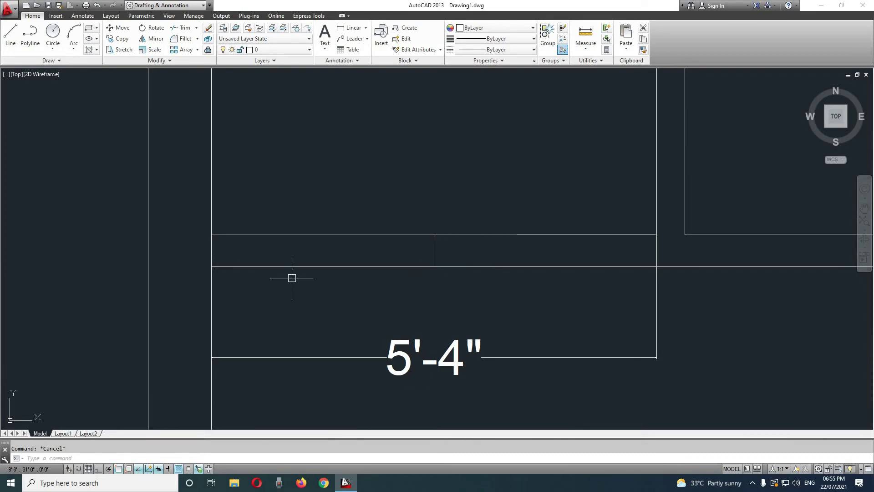
- Zoom and pan around the panels to center the 5'-4" dimension
scroll(292, 278, "down", 6)
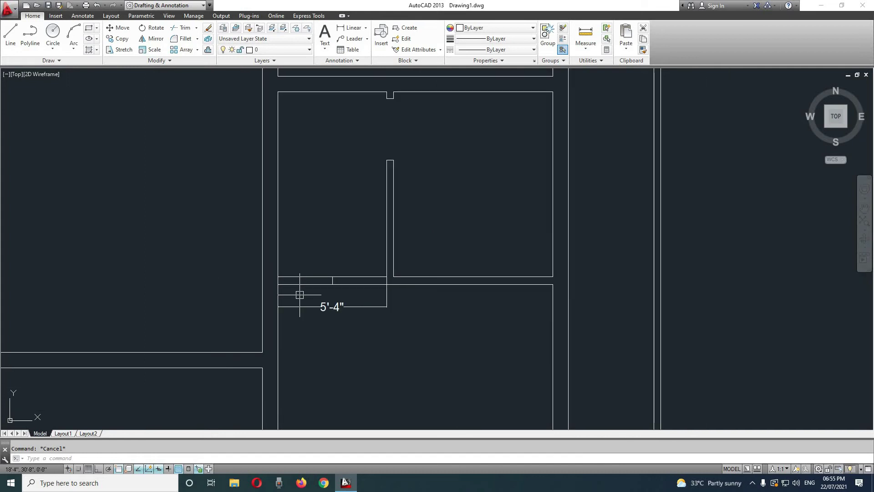
scroll(301, 306, "down", 3)
middle_click_drag(324, 238, 331, 269)
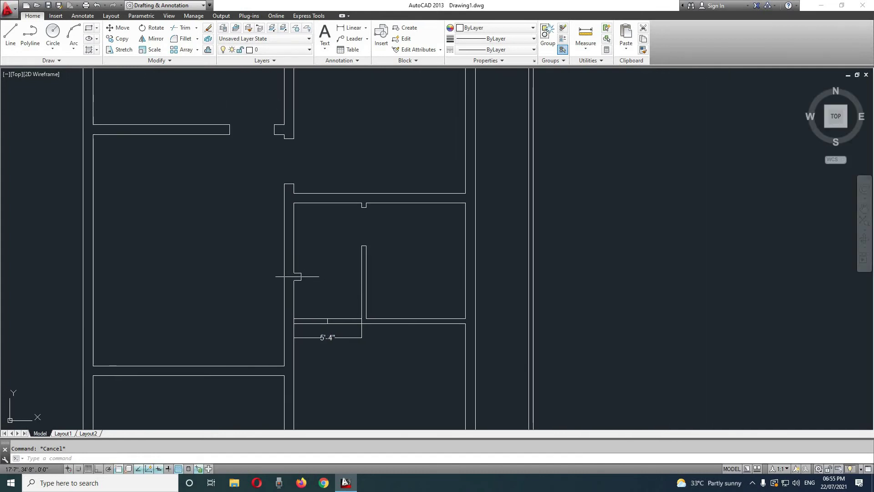
scroll(319, 339, "up", 2)
scroll(312, 345, "up", 2)
scroll(328, 318, "up", 1)
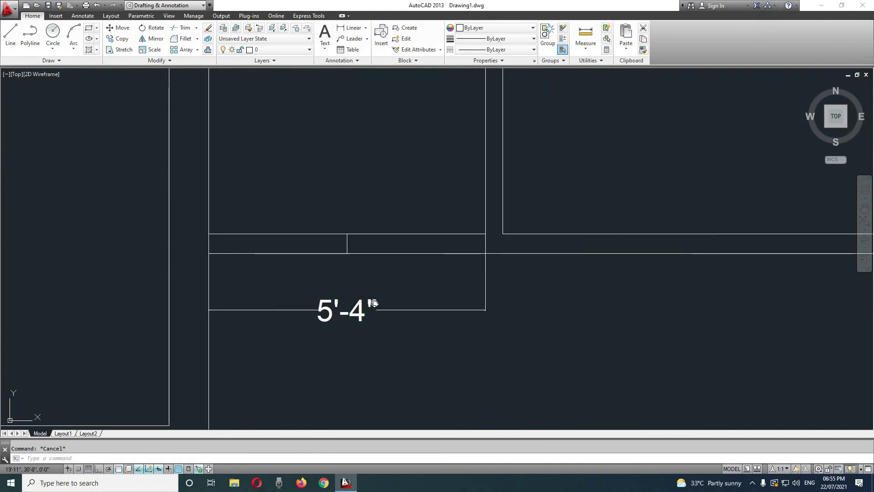
scroll(371, 299, "up", 2)
scroll(363, 290, "up", 3)
scroll(406, 326, "down", 3)
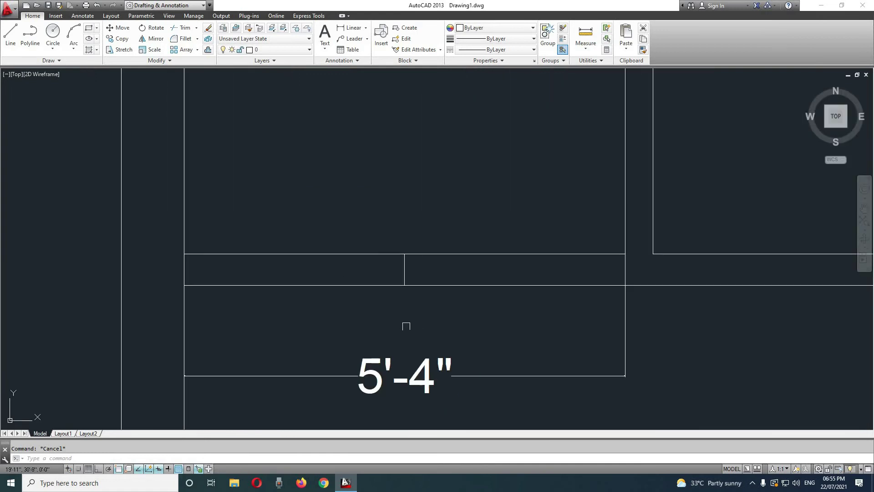
middle_click_drag(423, 316, 361, 309)
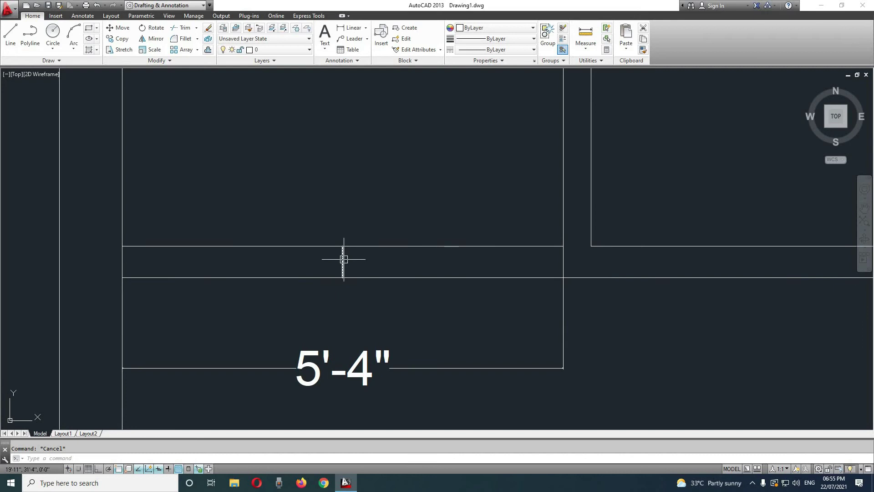
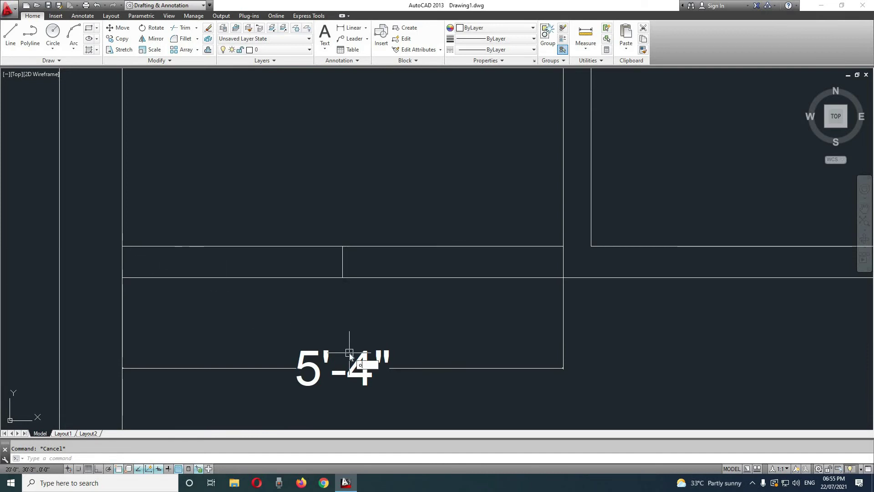
- Offset the middle wall-strip line 2' to the right and 2' to the left
key("Return")
type("2'")
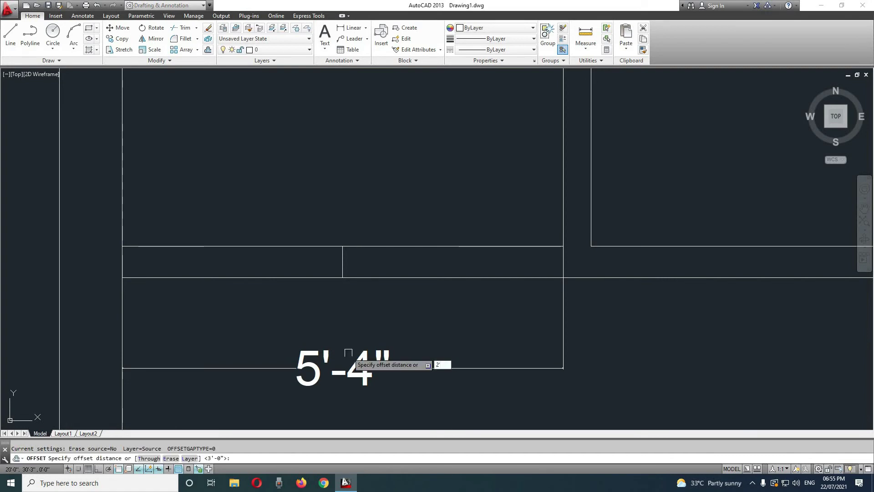
key("Return")
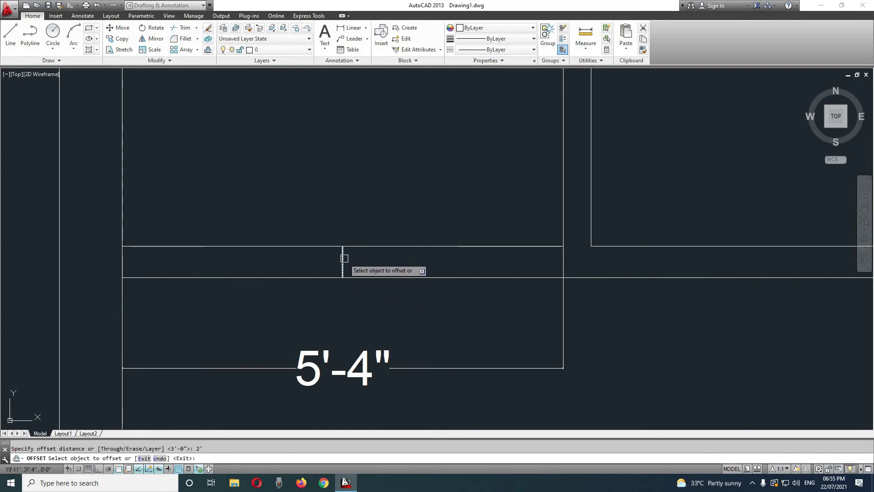
left_click(342, 260)
left_click(392, 264)
left_click(343, 259)
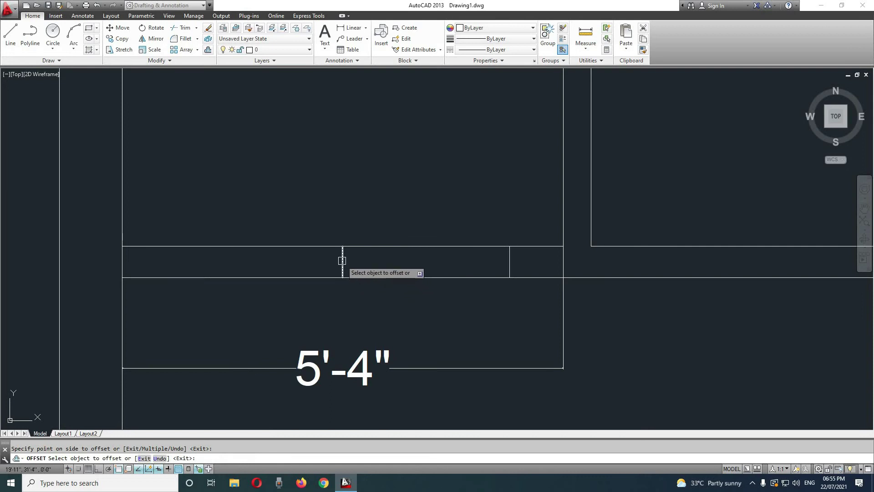
left_click(260, 268)
key("Escape")
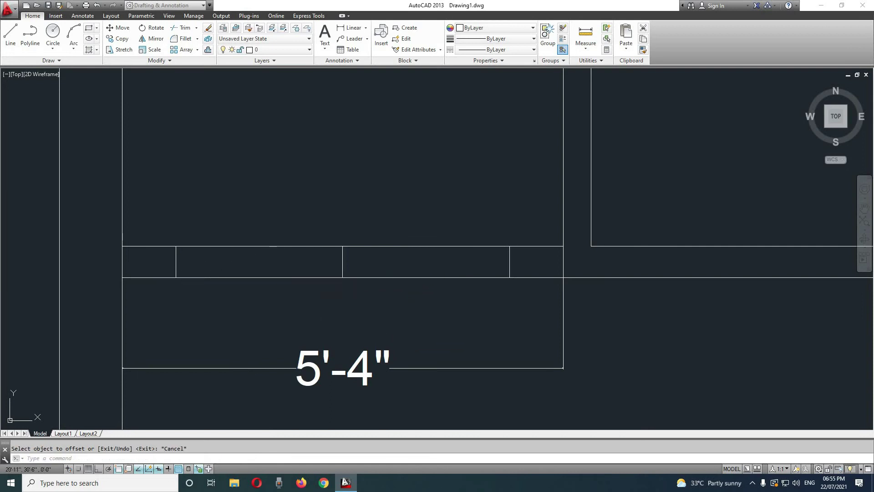
- Erase the 5'-4" box and the strip's short end line
left_click(421, 368)
key("Delete")
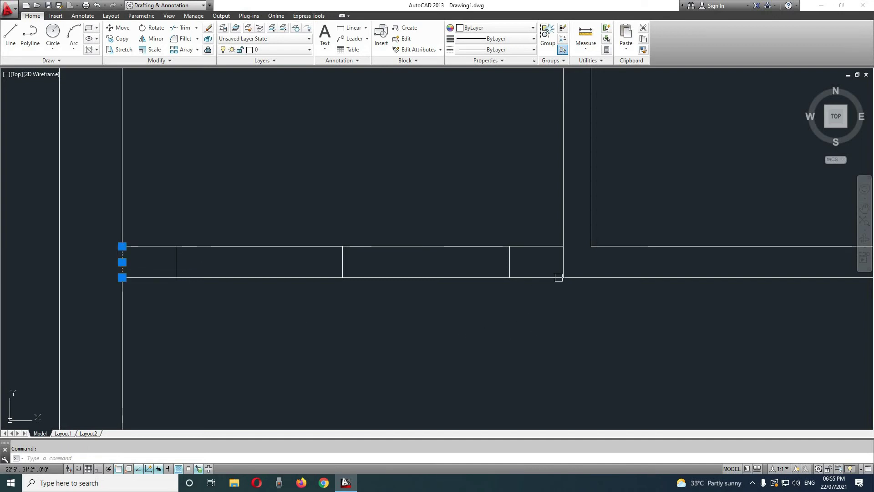
left_click(565, 264)
key("Delete")
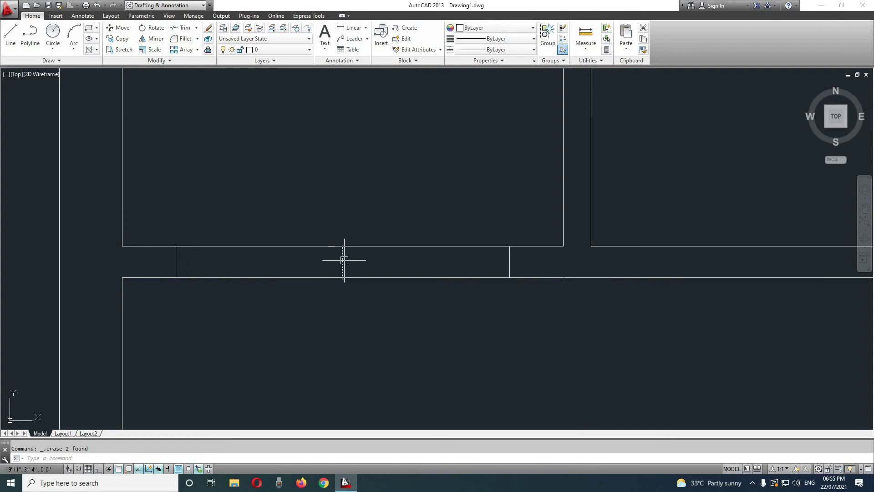
key("Escape")
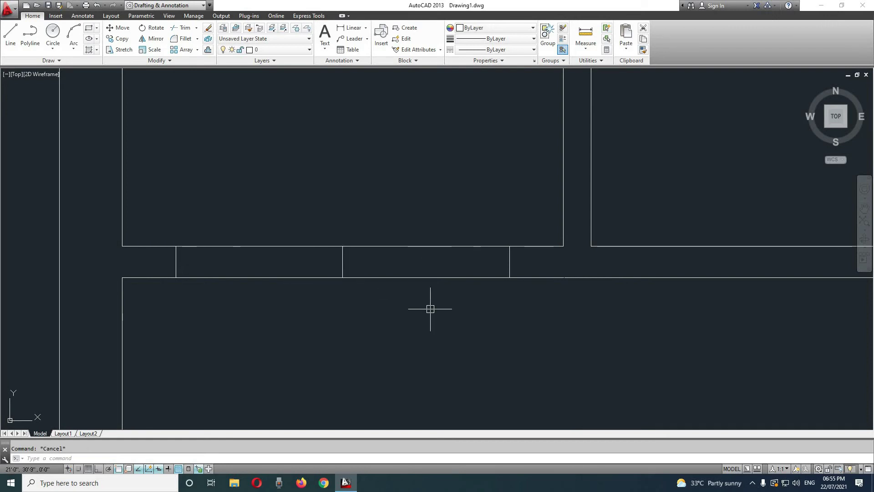
type("TR")
- Window the two strip lines as trim cutting edges, then abandon and restart TRIM
key("Return")
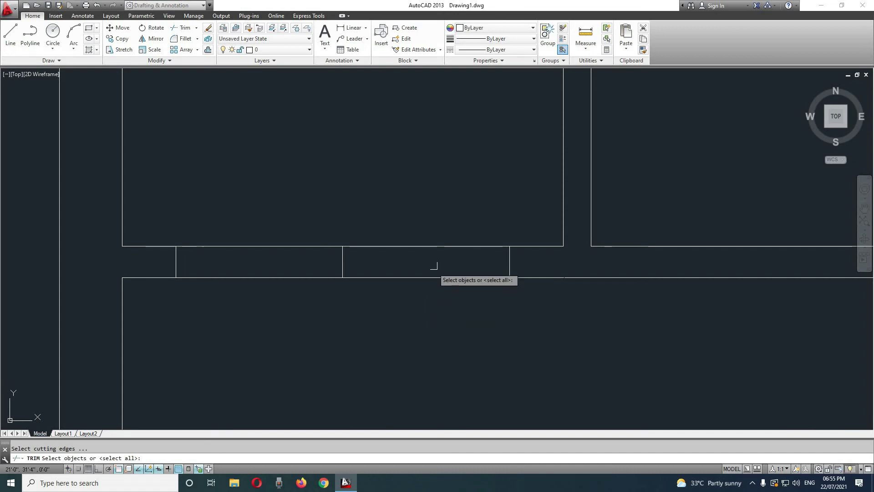
left_click(431, 223)
left_click(378, 337)
key("Escape")
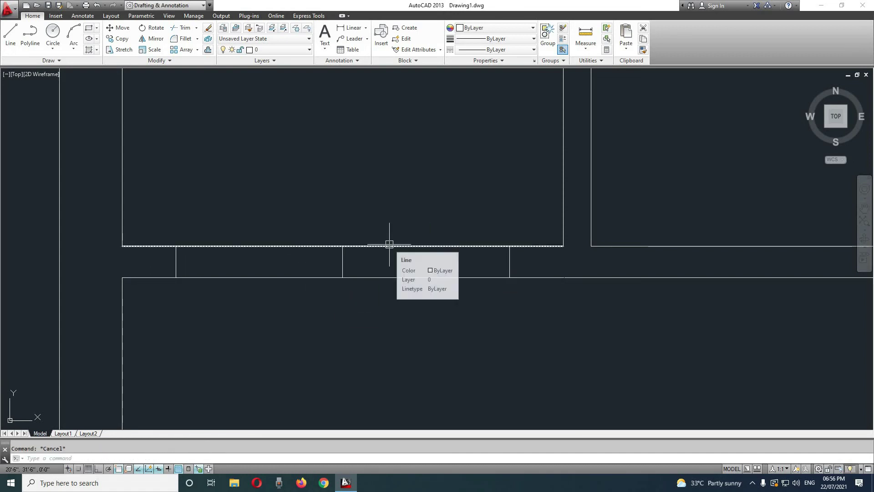
type("tr")
key("Return")
key("Return")
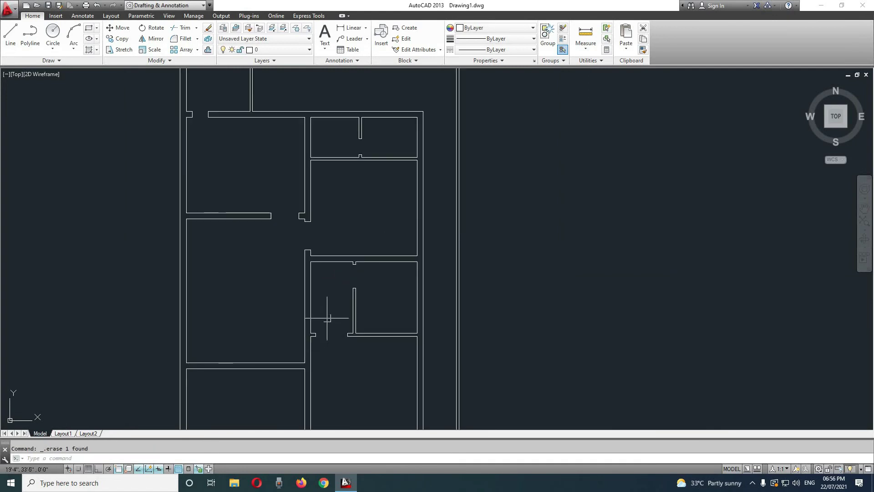
scroll(328, 352, "down", 2)
middle_click_drag(328, 312, 407, 222)
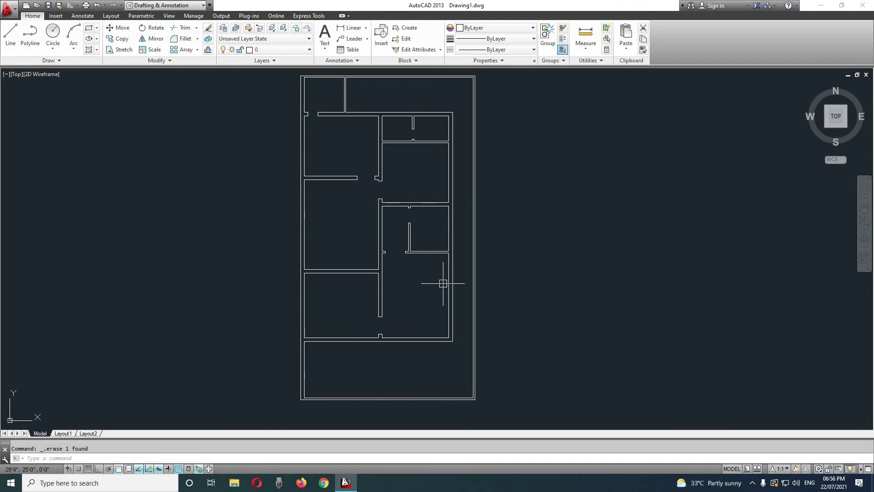
scroll(453, 324, "up", 2)
scroll(441, 346, "up", 2)
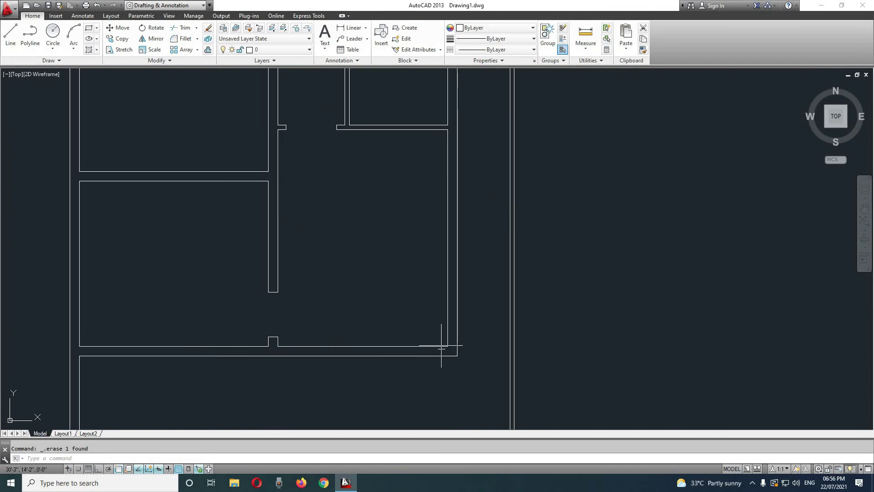
middle_click_drag(395, 286, 398, 312)
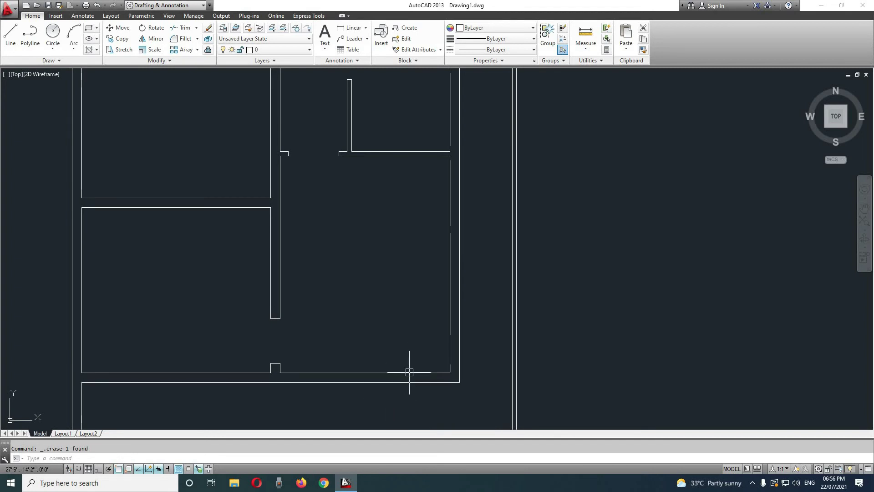
scroll(414, 387, "down", 2)
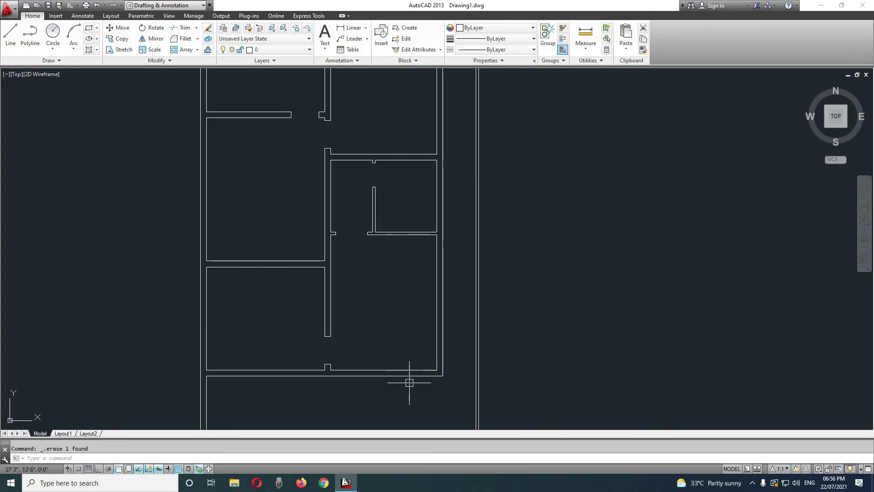
scroll(405, 394, "up", 2)
scroll(415, 346, "up", 2)
scroll(428, 292, "up", 2)
scroll(431, 292, "up", 1)
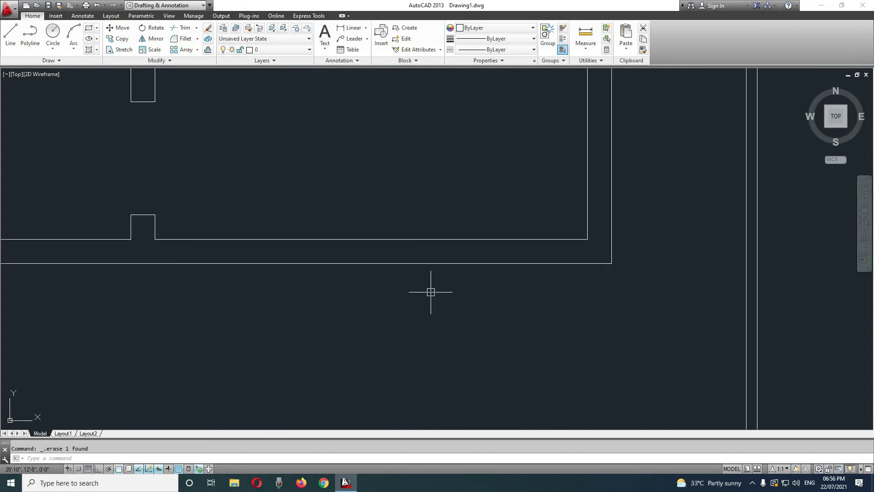
key("Escape")
scroll(444, 337, "down", 3)
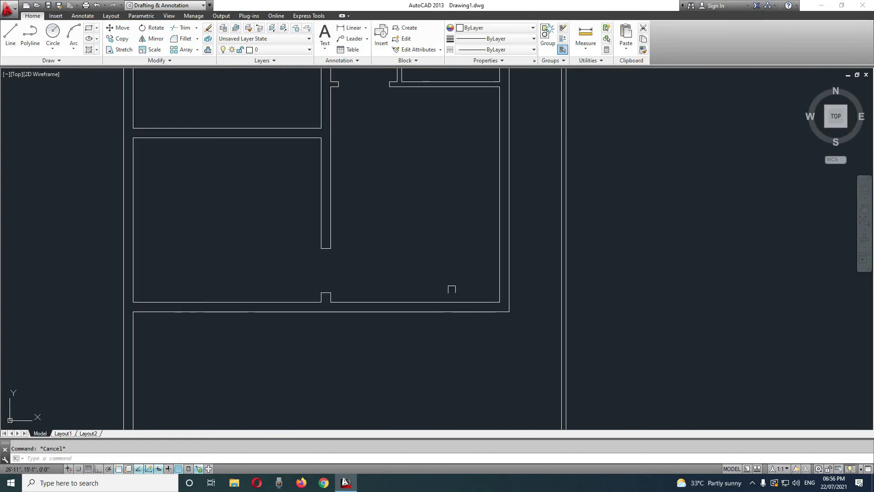
middle_click_drag(453, 246, 401, 236)
type("br")
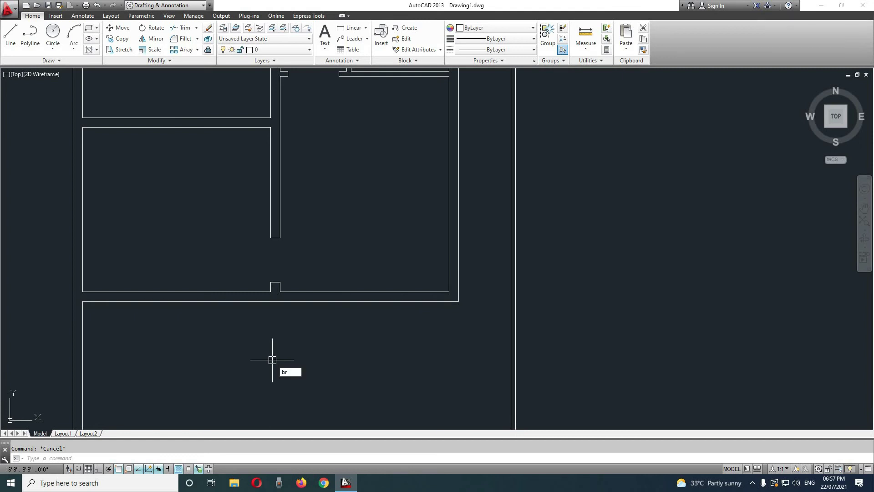
- Break a small gap in the lower wall line beside the door notch
key("Return")
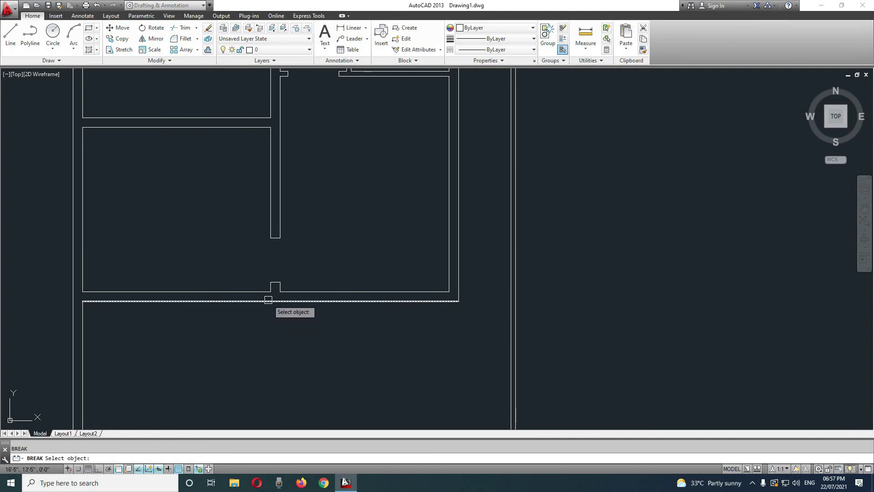
left_click(268, 299)
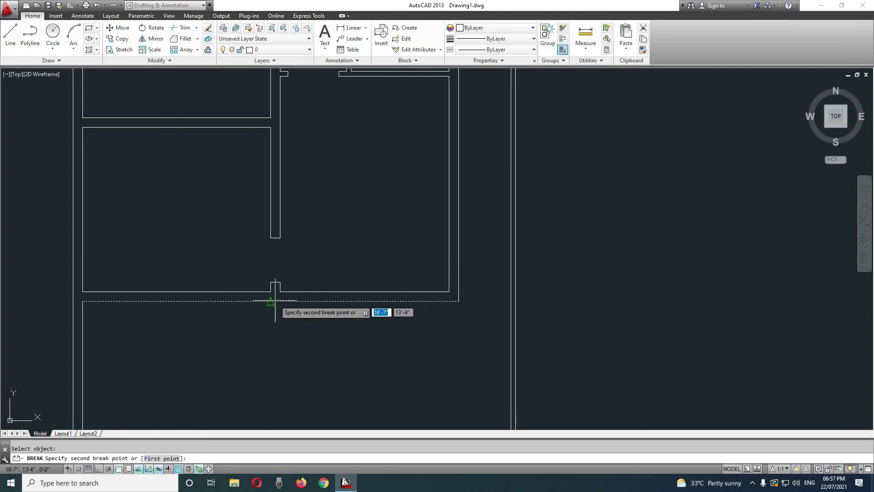
left_click(275, 301)
key("Escape")
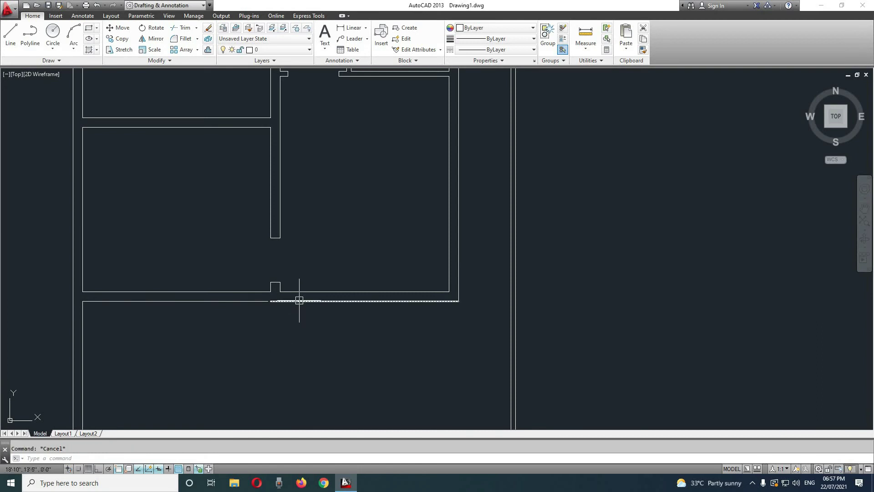
- Select both wall lines right of the notch and bring up the linetype list
left_click(405, 267)
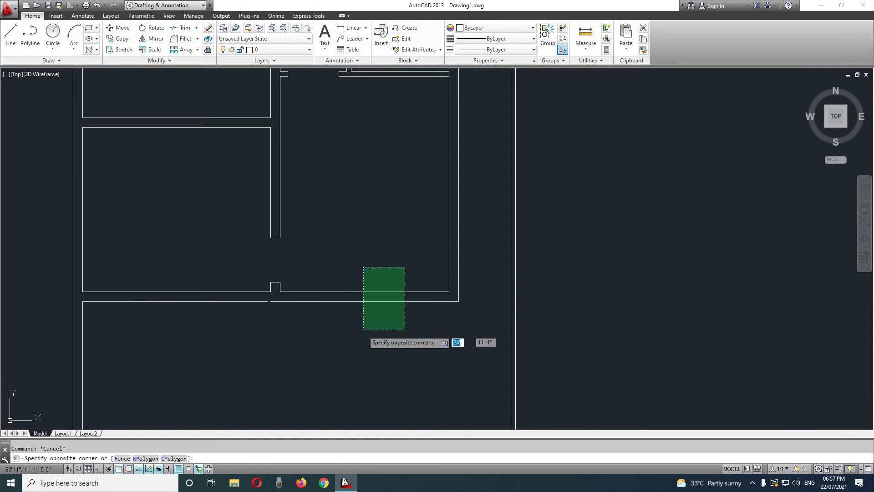
left_click(363, 330)
scroll(356, 316, "up", 2)
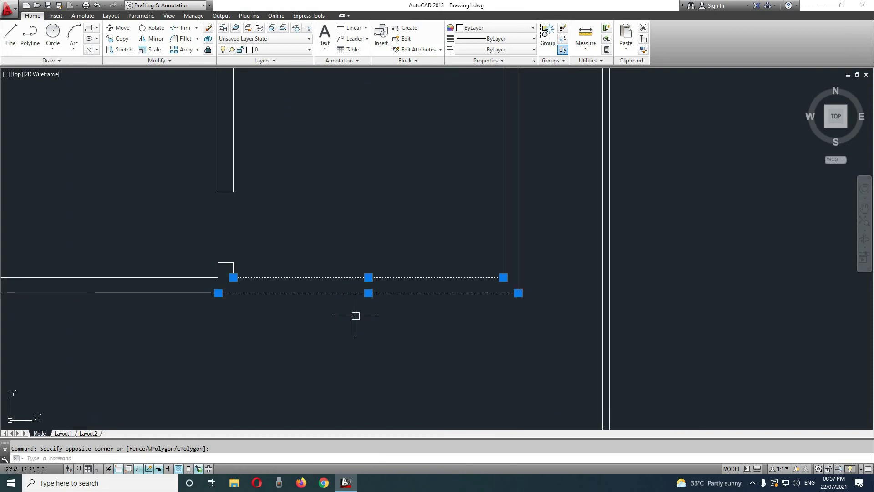
left_click(534, 50)
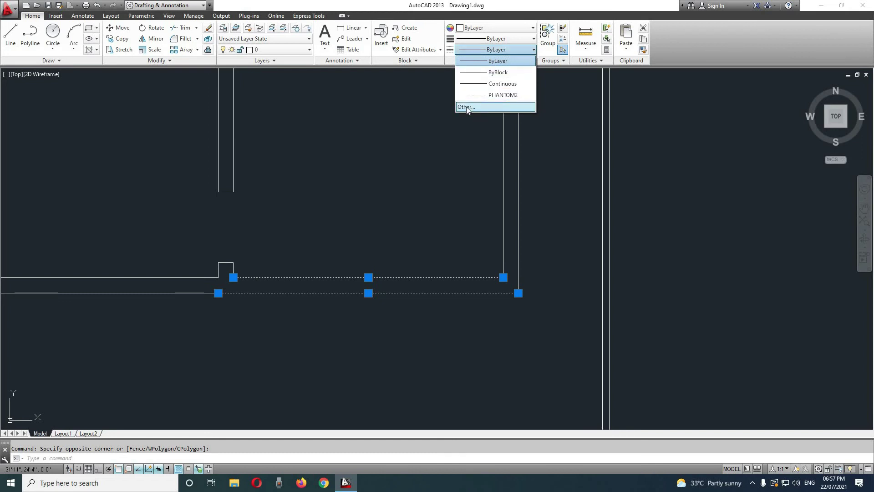
- Through the Linetype Manager, load ACAD_ISO03W100 (ISO dash space) into the drawing
left_click(467, 108)
left_click_drag(493, 150, 652, 63)
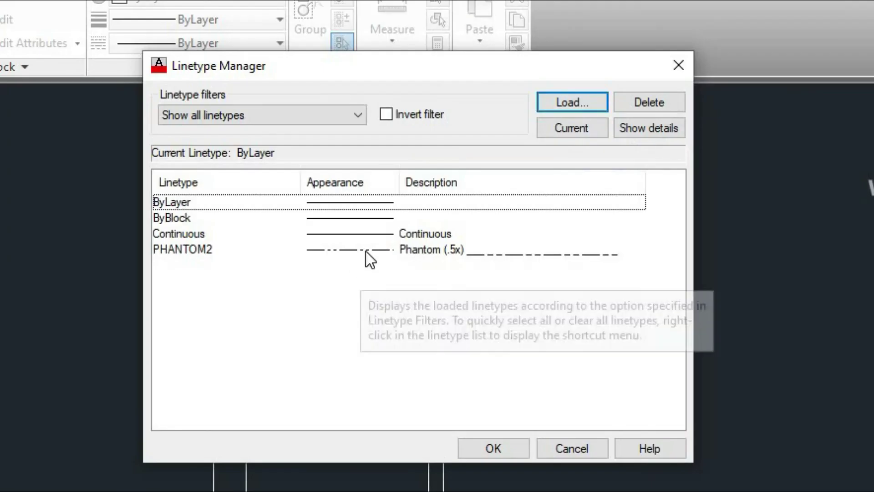
left_click(577, 103)
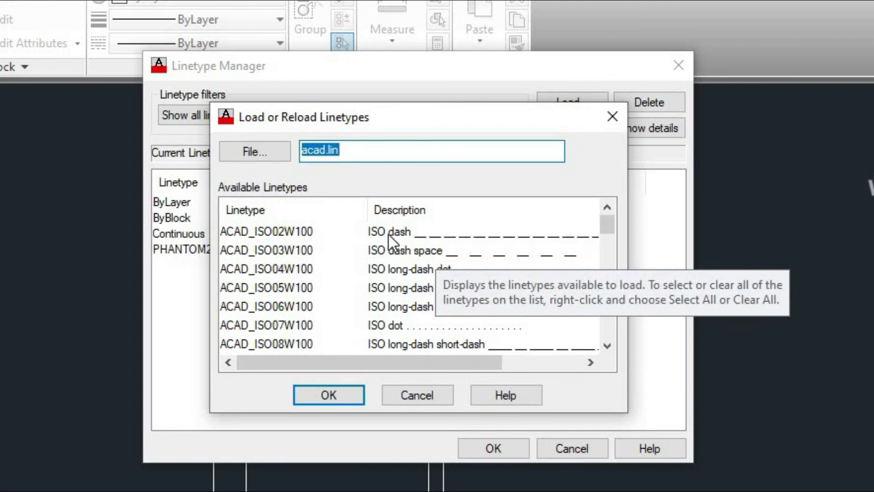
left_click(456, 255)
left_click(355, 394)
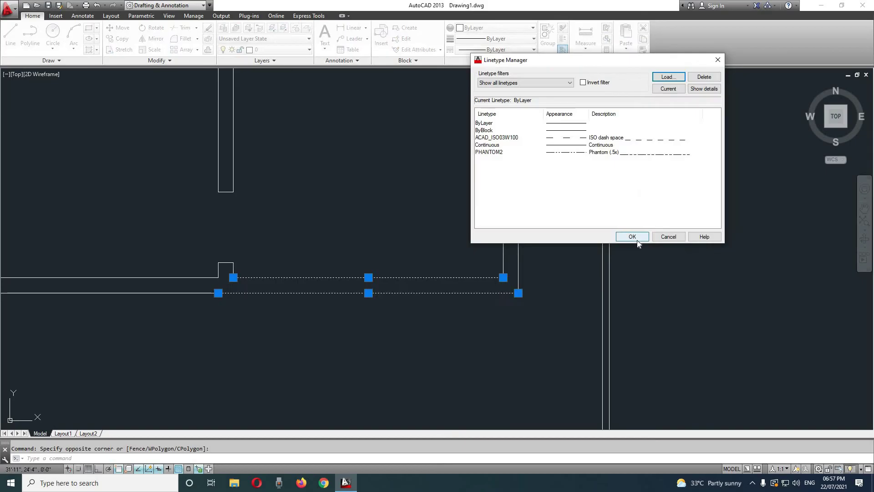
left_click(507, 446)
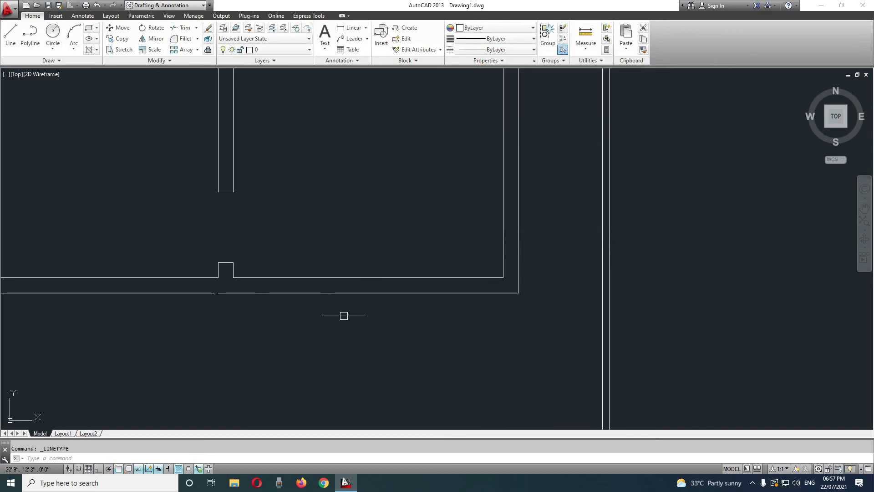
- Set both broken lower-right wall lines to the ACAD_ISO03W100 dashed linetype
left_click(419, 241)
left_click(366, 325)
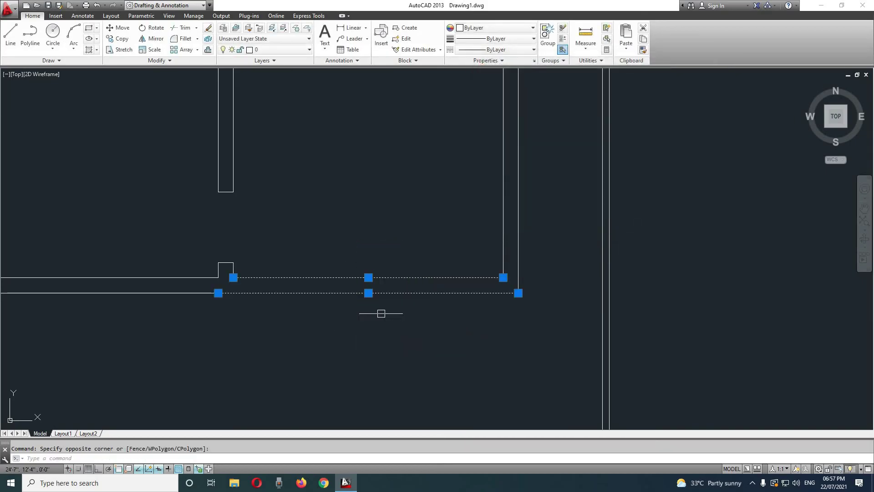
left_click(528, 50)
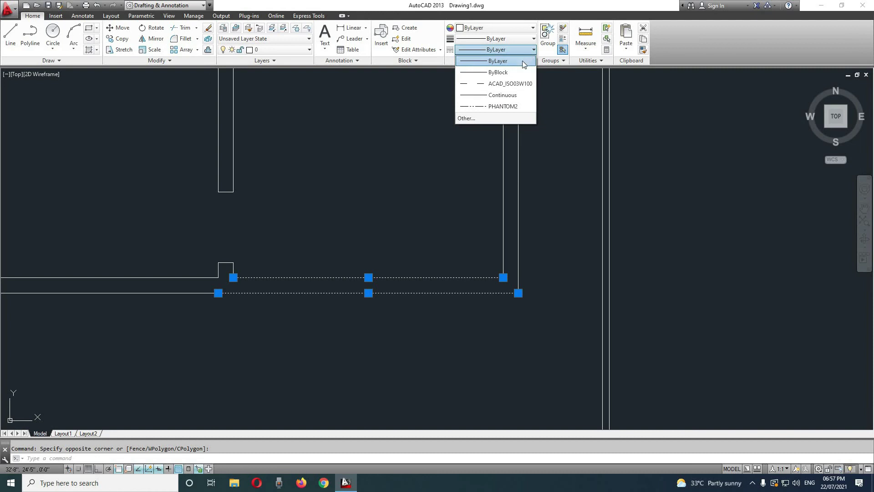
left_click(518, 83)
key("Escape")
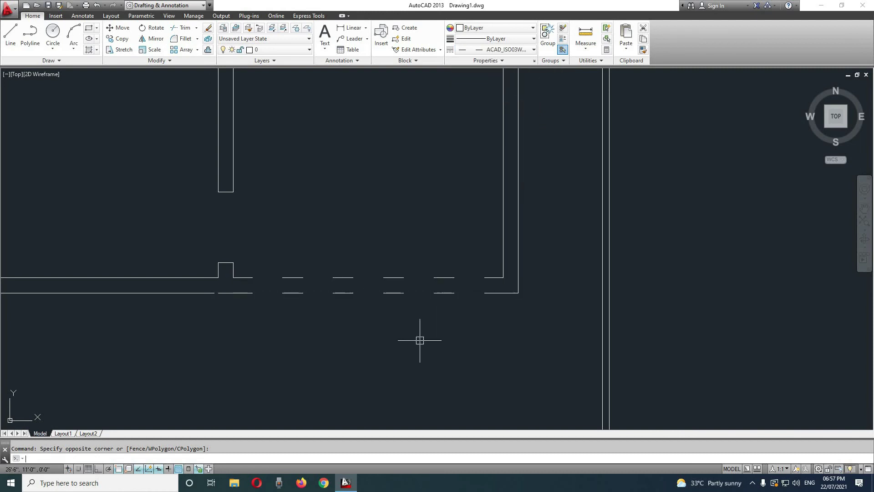
scroll(419, 341, "down", 3)
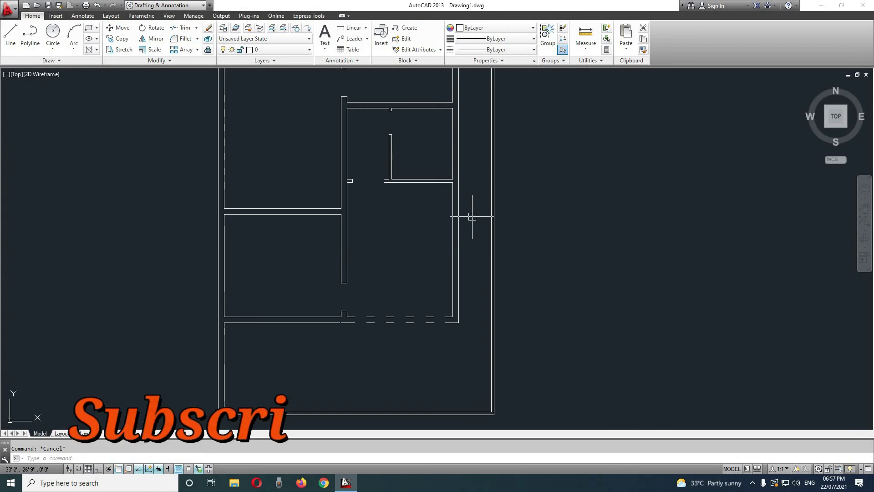
- Break the lower room's right-hand wall line at the wall junction
scroll(459, 203, "up", 2)
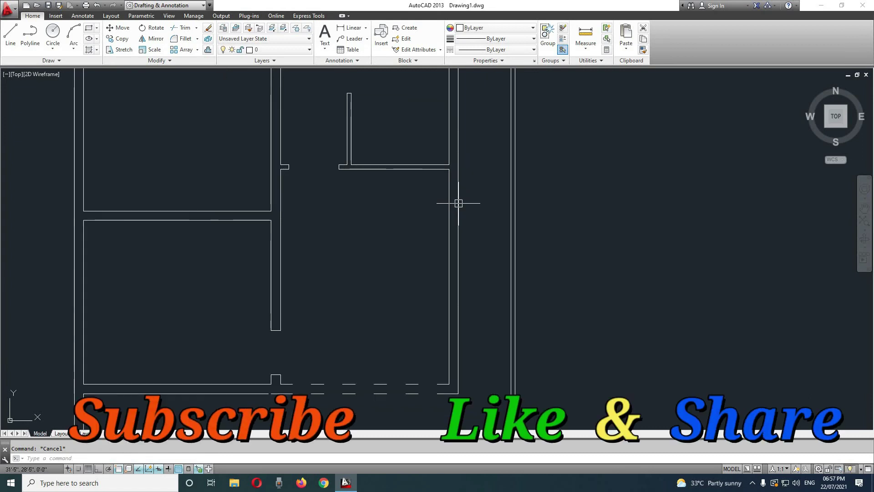
scroll(416, 230, "up", 1)
scroll(417, 232, "up", 1)
type("b")
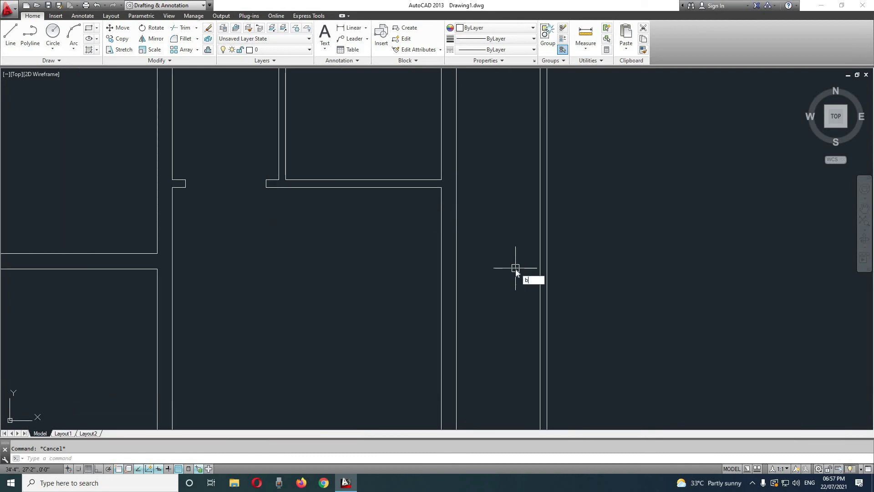
type("r")
key("Return")
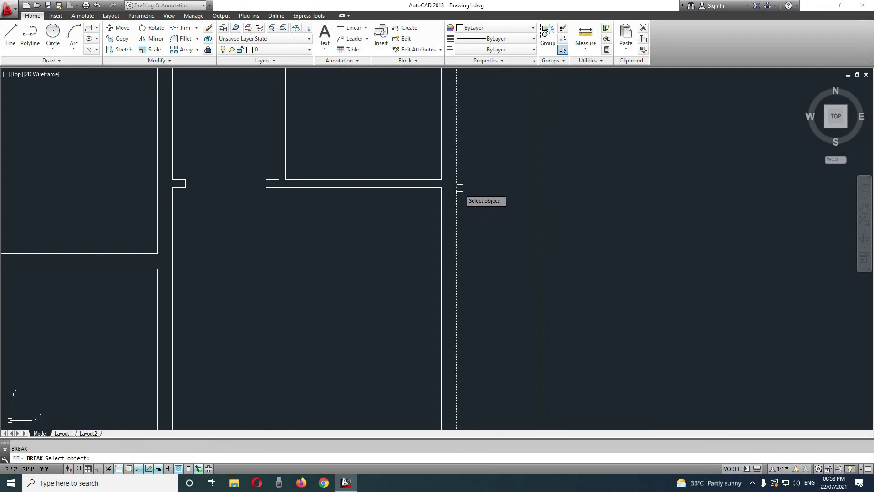
left_click(456, 182)
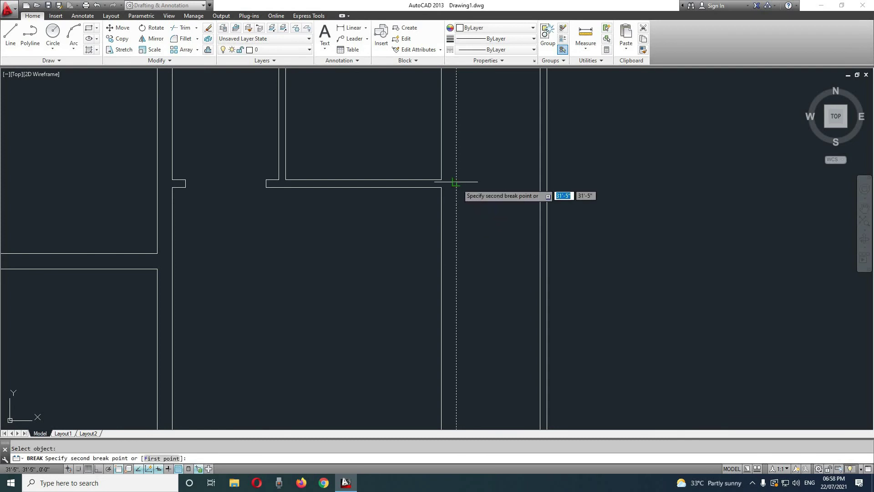
left_click(456, 184)
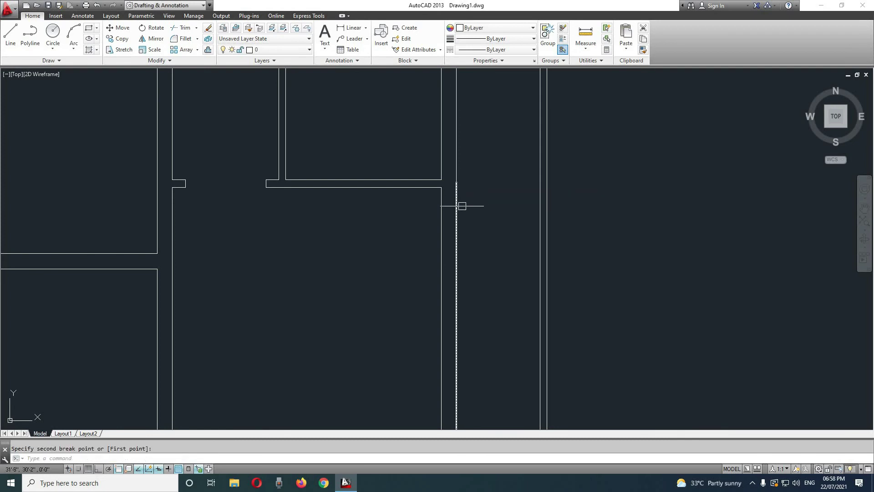
key("Escape")
- Give both right wall lines' lower stretch the ACAD_ISO03W100 dashed linetype
left_click(472, 239)
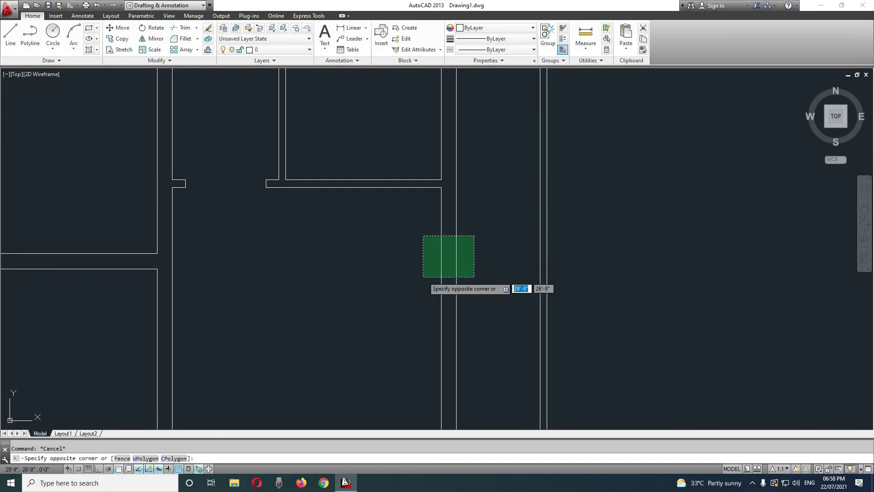
left_click(423, 276)
left_click(522, 49)
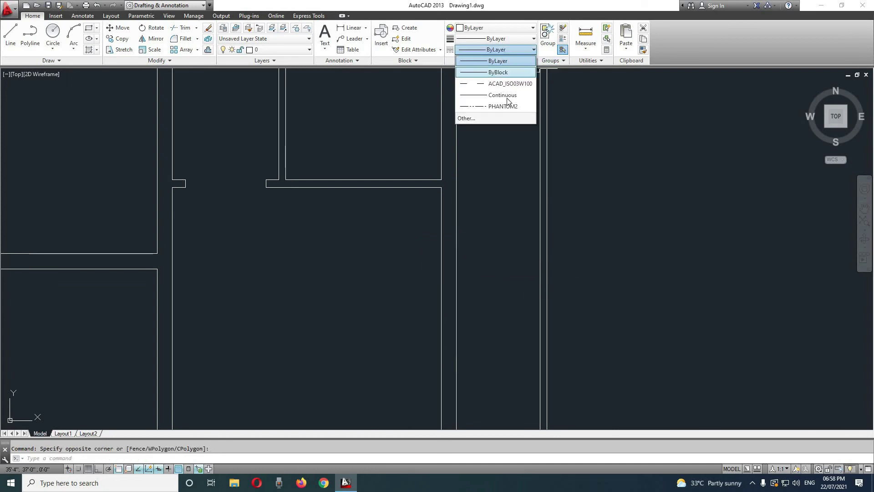
left_click(514, 86)
scroll(514, 88, "down", 2)
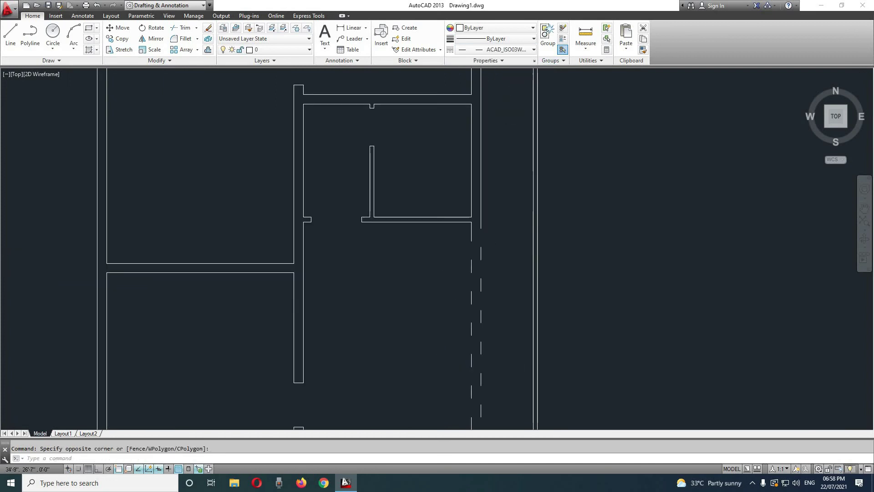
key("Escape")
scroll(511, 336, "down", 5)
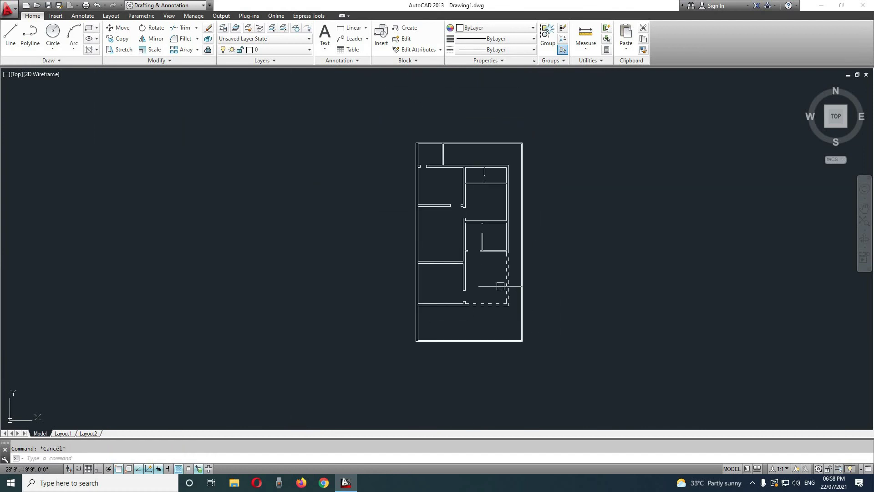
- Pan and zoom until the wall between the upper-right rooms fills the view
middle_click_drag(476, 179, 484, 241)
scroll(484, 242, "up", 3)
scroll(489, 288, "up", 2)
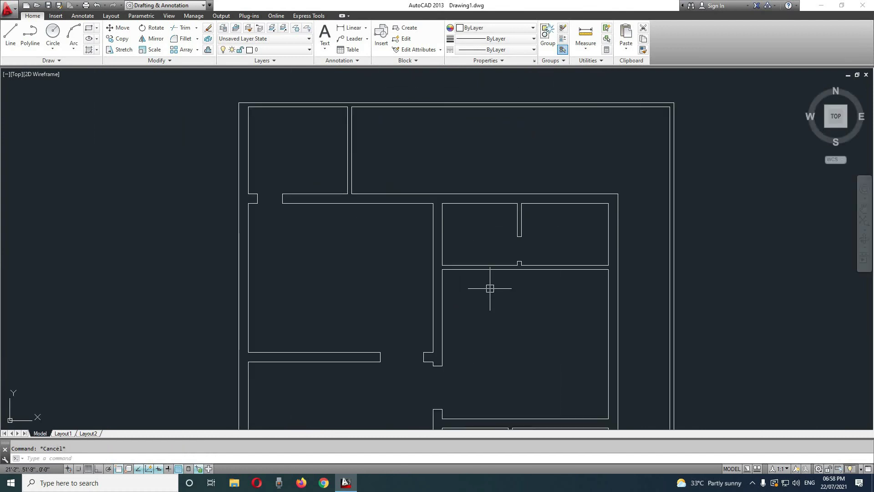
scroll(489, 266, "up", 3)
scroll(492, 179, "down", 2)
scroll(487, 111, "down", 3)
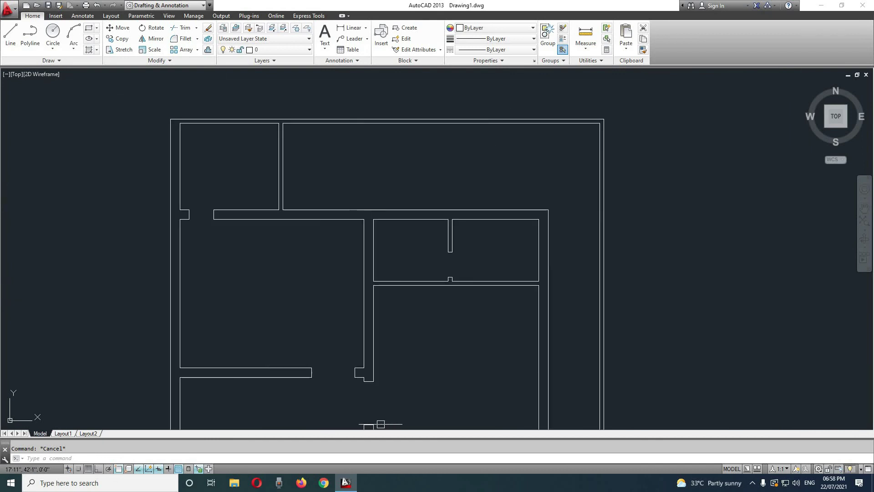
middle_click_drag(419, 290, 396, 208)
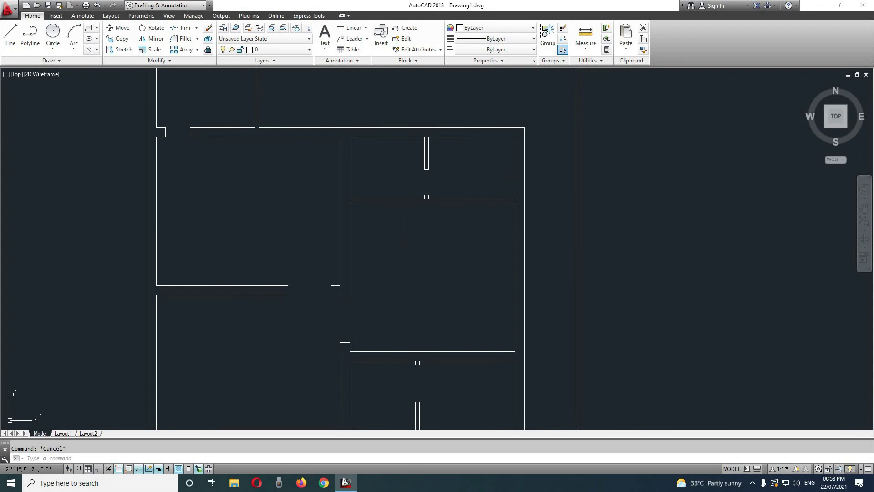
scroll(388, 197, "up", 4)
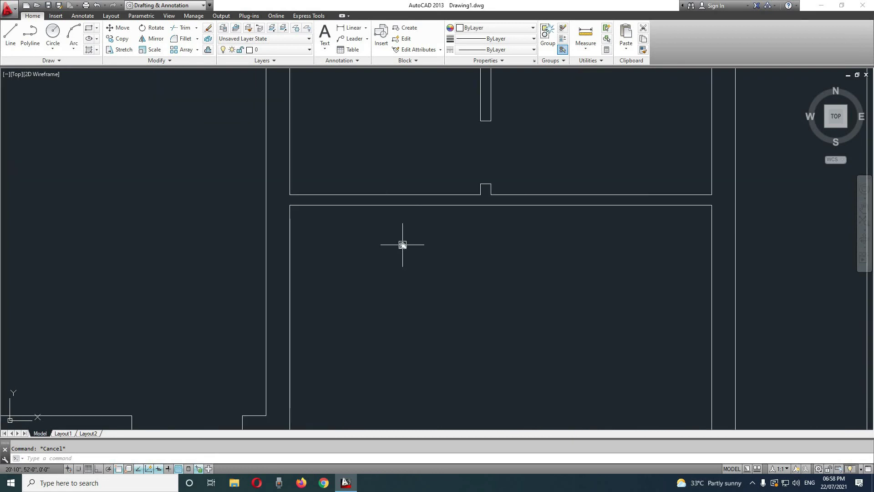
middle_click_drag(404, 244, 404, 303)
type("BR")
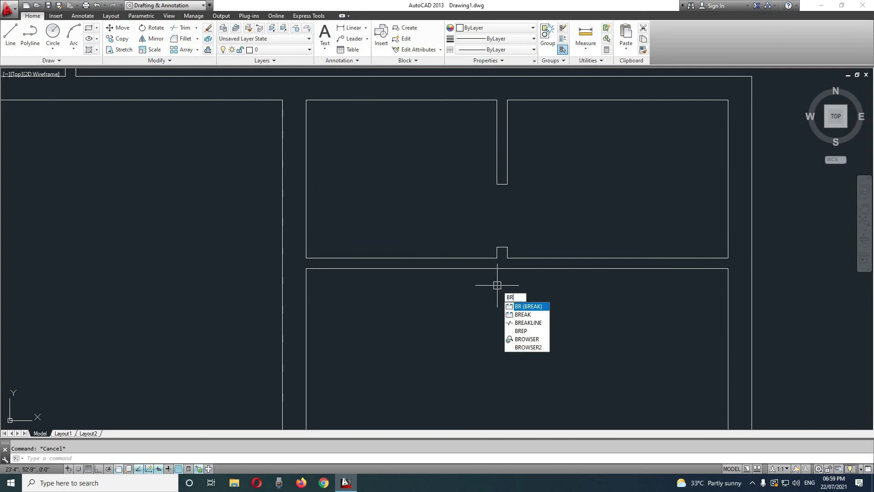
- Break the lower wall line at the door nib and select the wall's left stretch for a linetype change
key("Return")
left_click(503, 269)
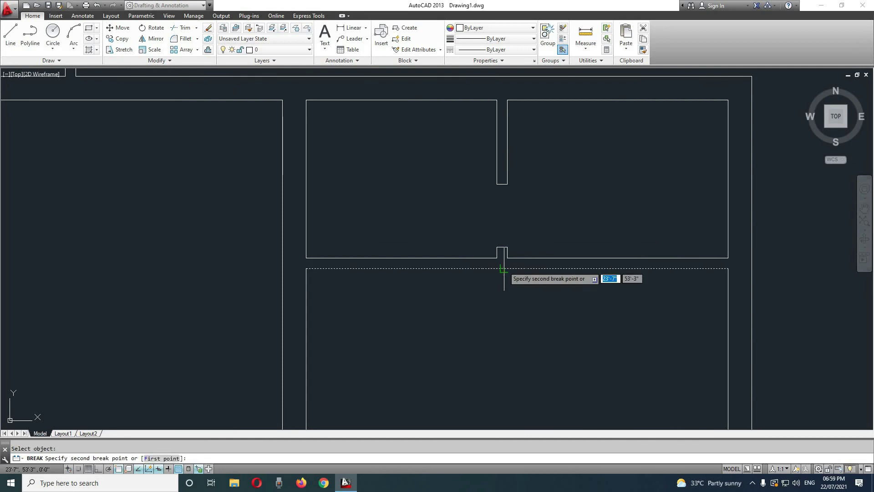
left_click(504, 269)
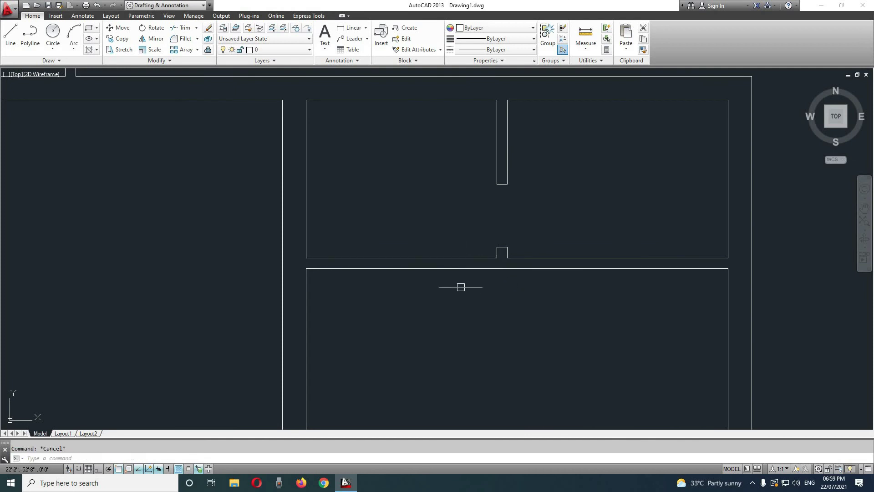
left_click(448, 219)
left_click(430, 274)
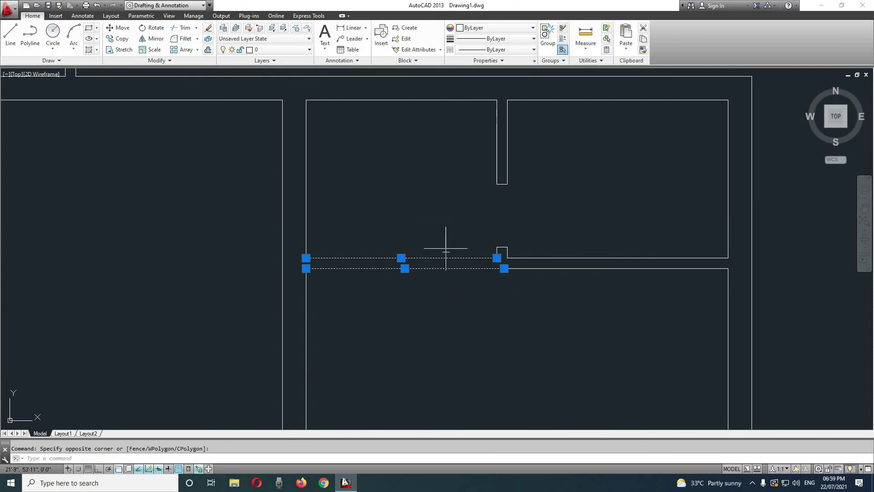
left_click(528, 50)
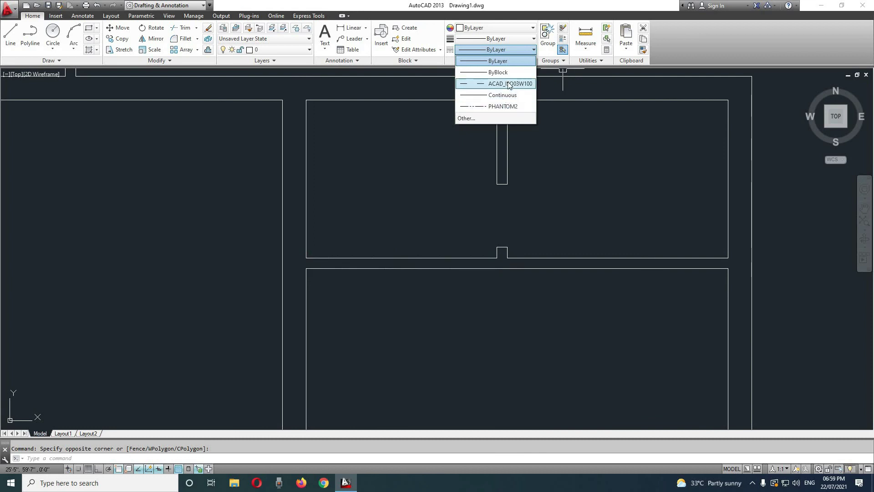
- Load the ACAD_ISO02W100 ISO dash linetype and select the two wall lines between the right rooms
left_click(497, 118)
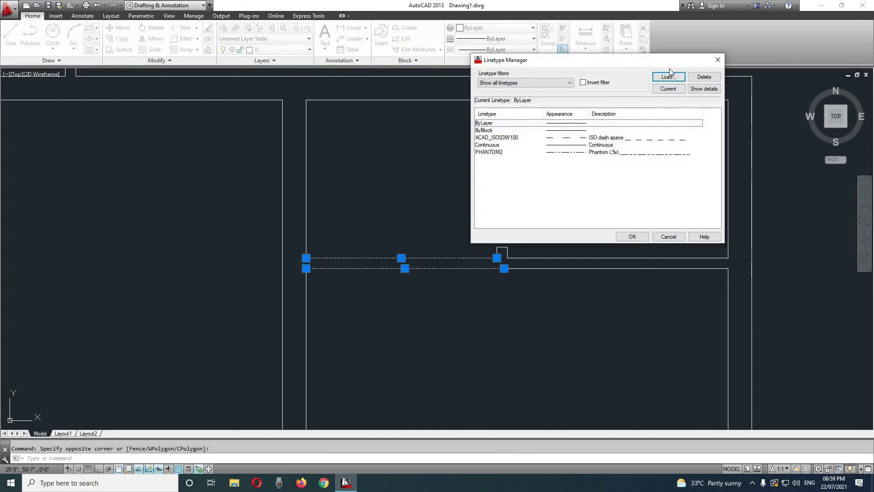
left_click(669, 81)
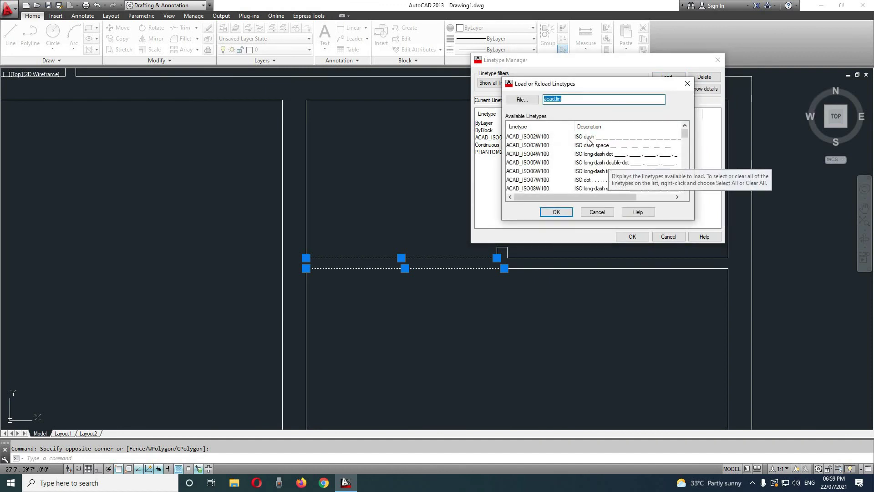
left_click(593, 139)
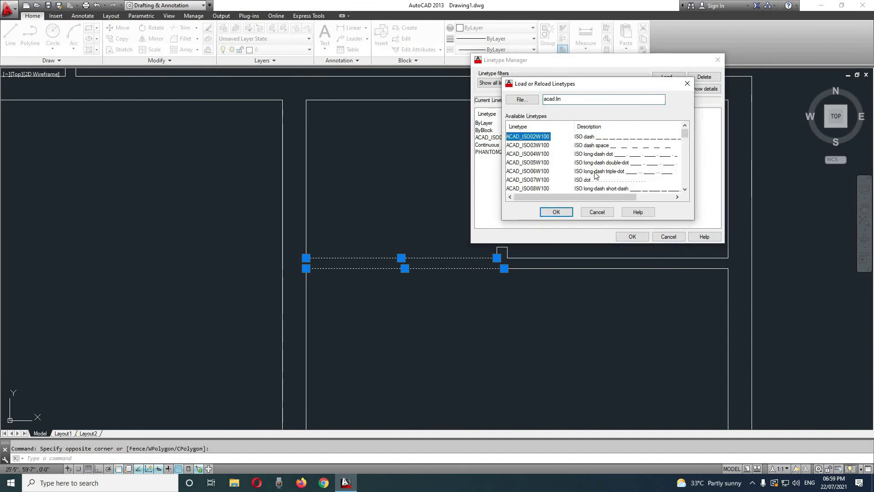
left_click(556, 212)
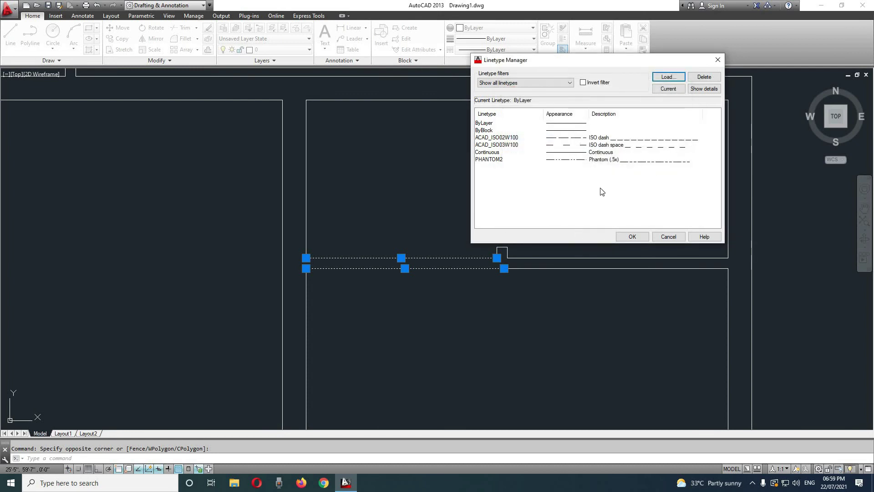
left_click(632, 237)
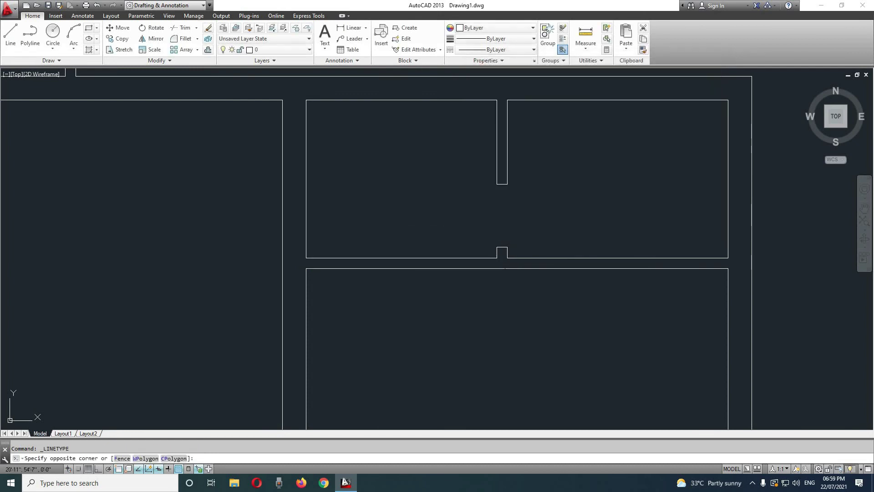
left_click(380, 299)
left_click(532, 50)
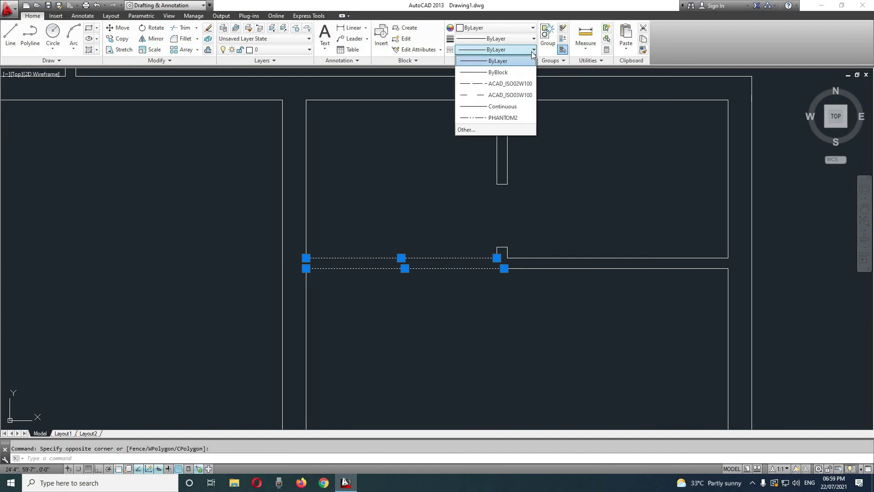
- Apply ACAD_ISO02W100 to the selected wall lines between the right rooms
left_click(525, 87)
scroll(468, 308, "down", 3)
scroll(474, 319, "down", 2)
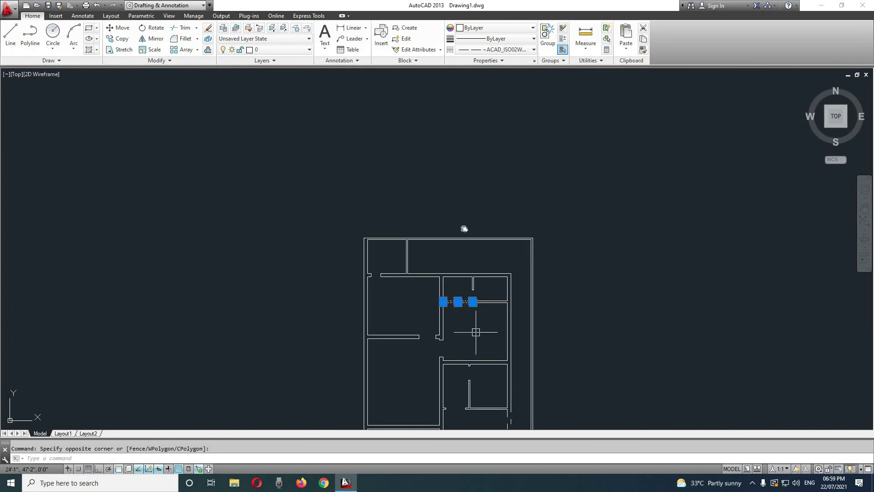
middle_click_drag(475, 332, 444, 157)
scroll(443, 156, "up", 4)
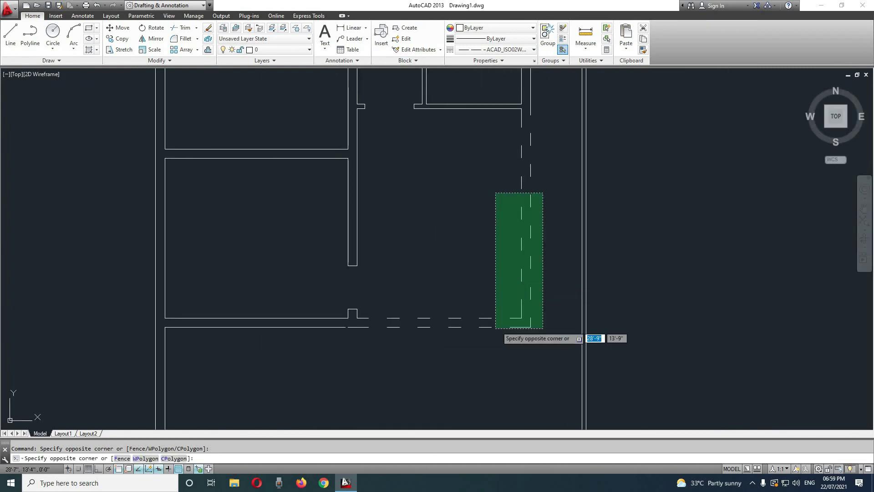
- Set the broken walls around the lower-right room to ACAD_ISO02W100 as well
left_click(498, 326)
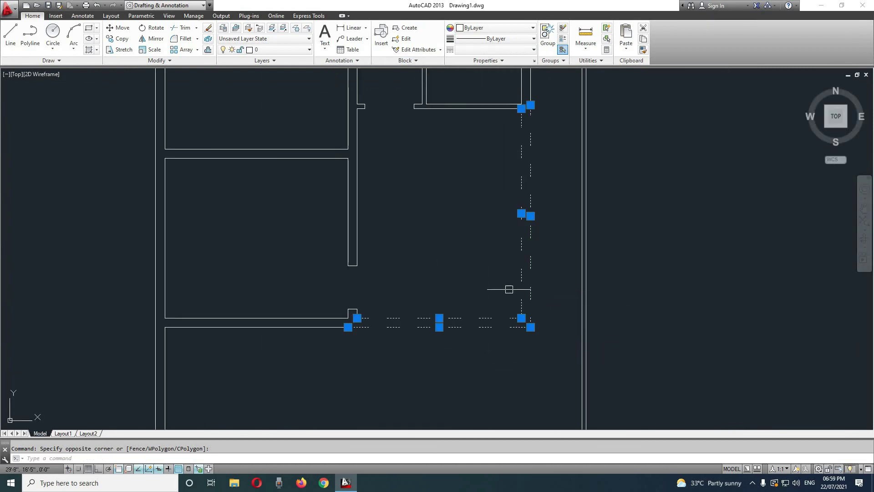
left_click(526, 50)
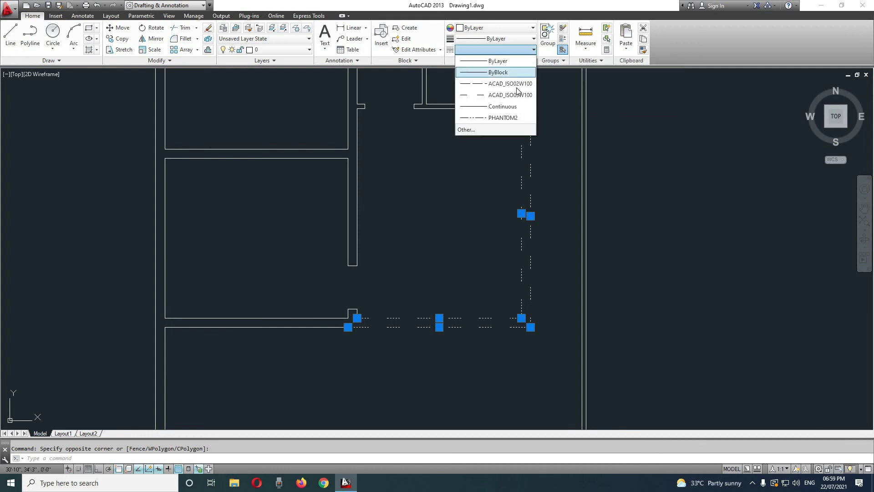
left_click(516, 85)
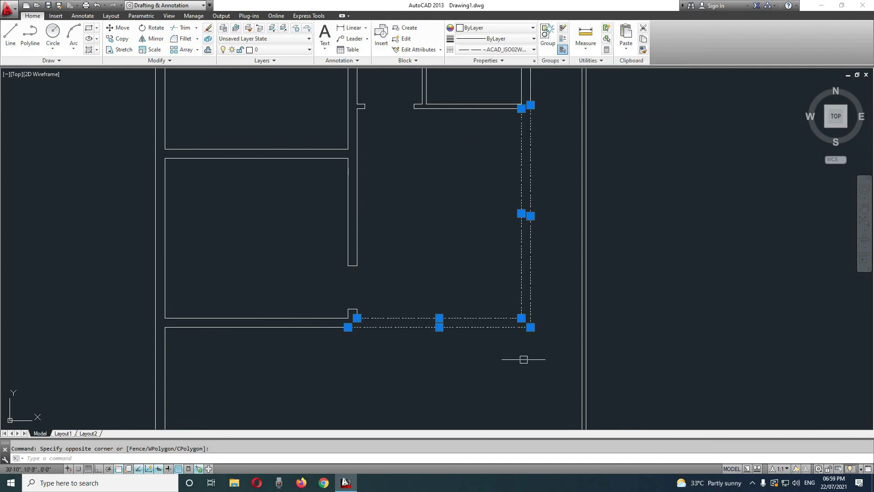
key("Escape")
scroll(479, 346, "down", 4)
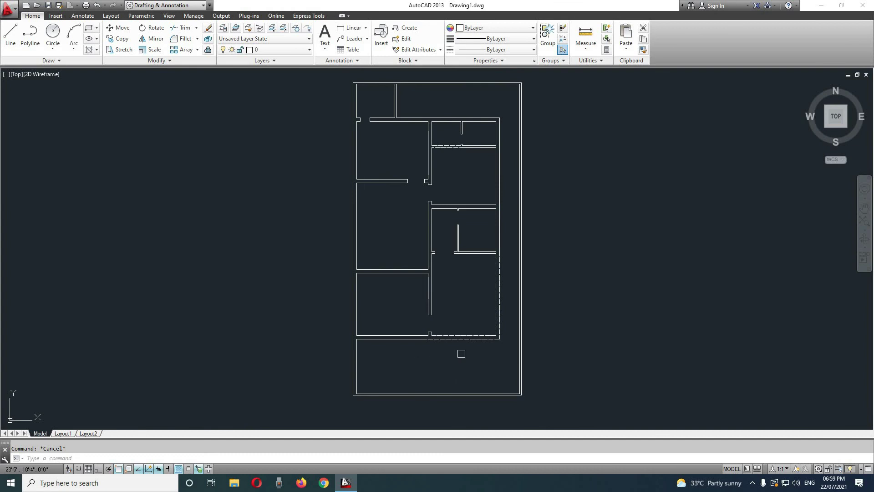
- Zoom and pan onto the central vertical wall beside the middle right-hand room
scroll(472, 134, "up", 1)
scroll(469, 136, "up", 2)
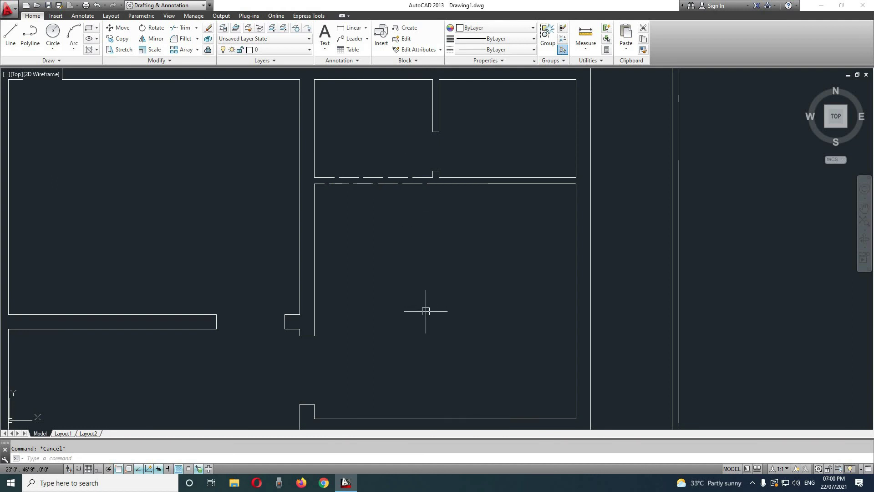
scroll(419, 321, "down", 4)
middle_click_drag(422, 248, 425, 234)
scroll(426, 234, "up", 3)
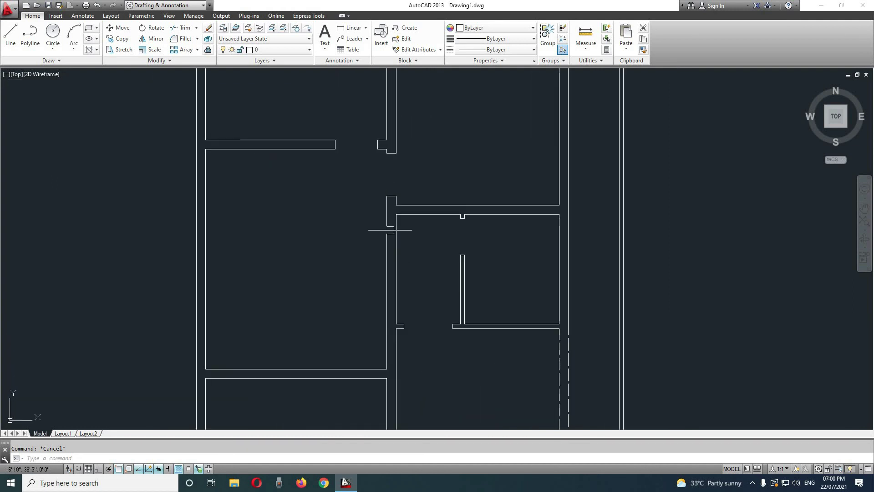
scroll(390, 228, "up", 2)
scroll(461, 220, "up", 1)
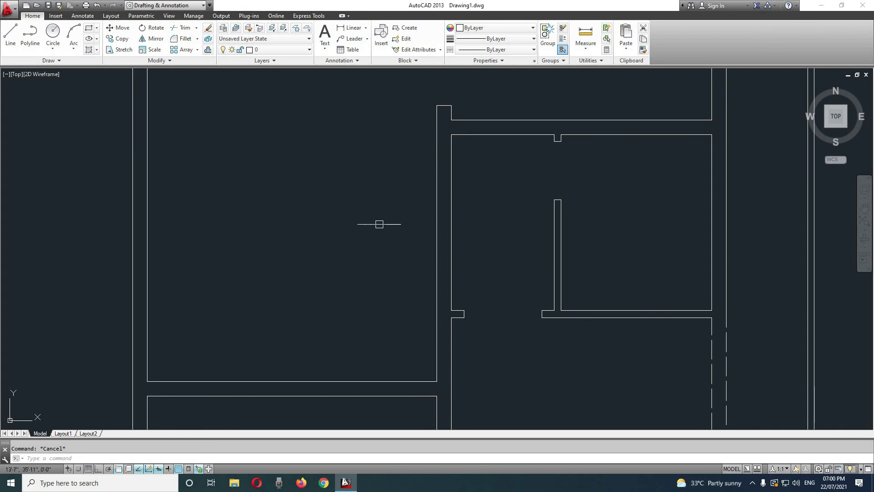
scroll(368, 239, "down", 4)
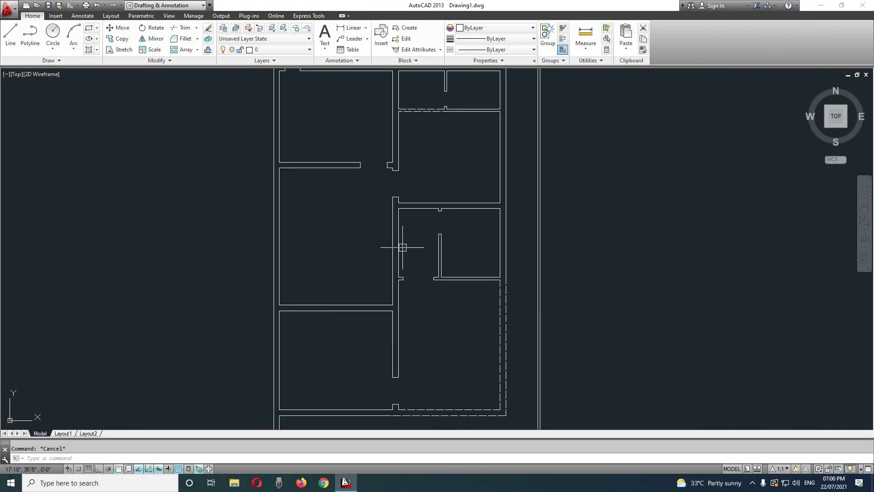
scroll(400, 248, "up", 4)
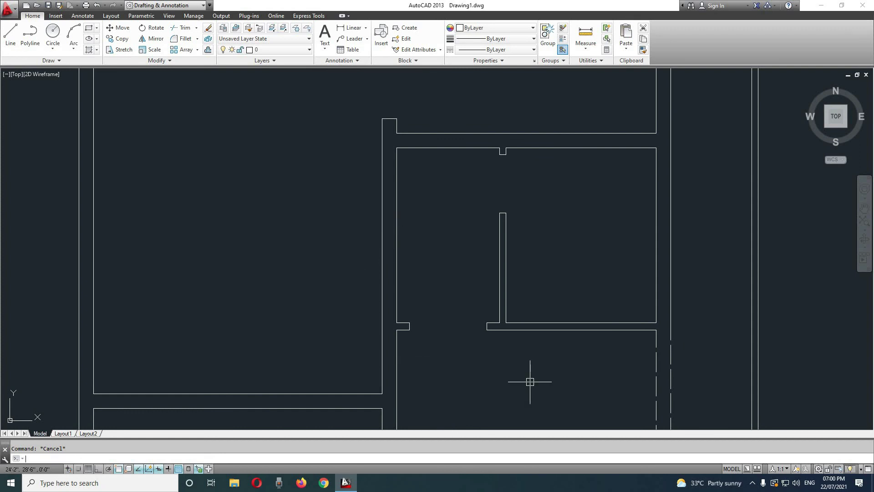
- Break the double wall left of the middle-right room between two points with BR
type("br")
key("Return")
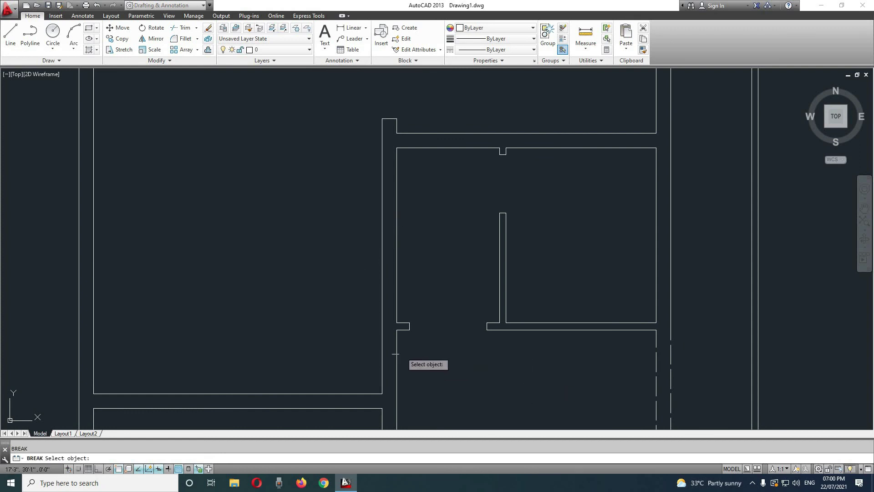
left_click(382, 338)
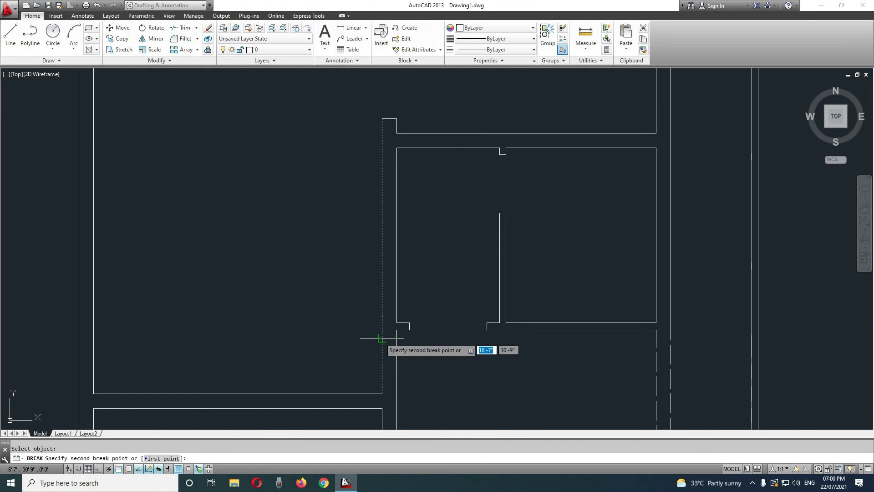
left_click(425, 289)
- Give both broken wall lines the ACAD_ISO03W100 dashed linetype
left_click(431, 208)
left_click(353, 225)
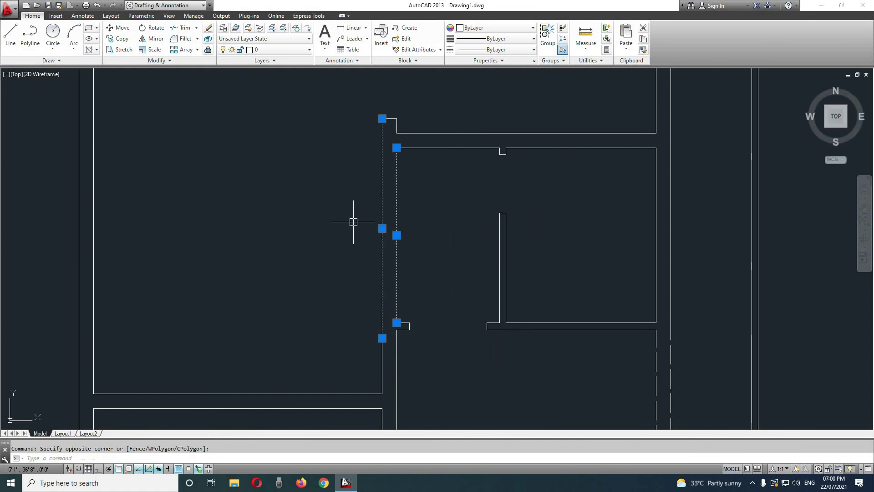
left_click(484, 50)
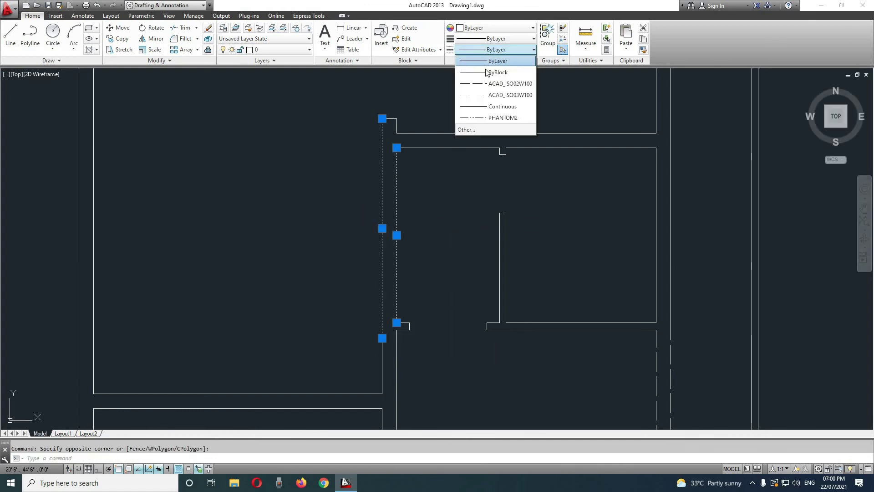
left_click(510, 95)
key("Escape")
- Pan and zoom around the floor plan to review the dashed wall segments
scroll(457, 315, "down", 5)
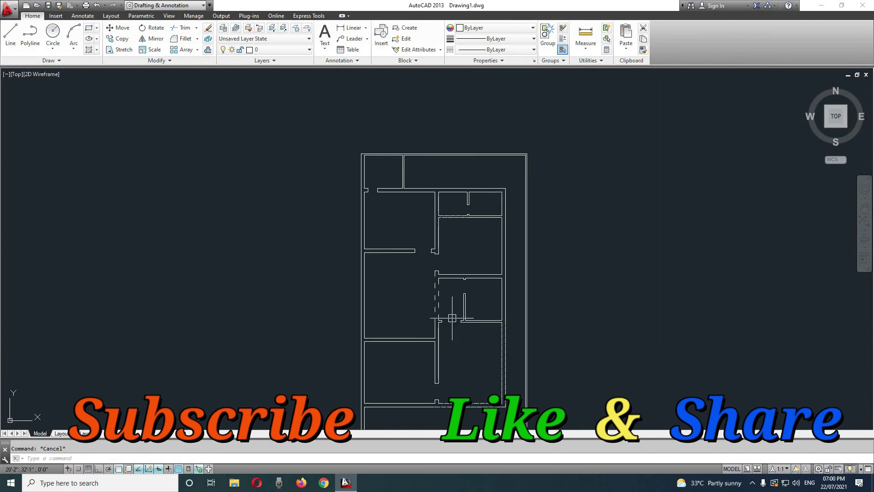
middle_click_drag(460, 332, 511, 284)
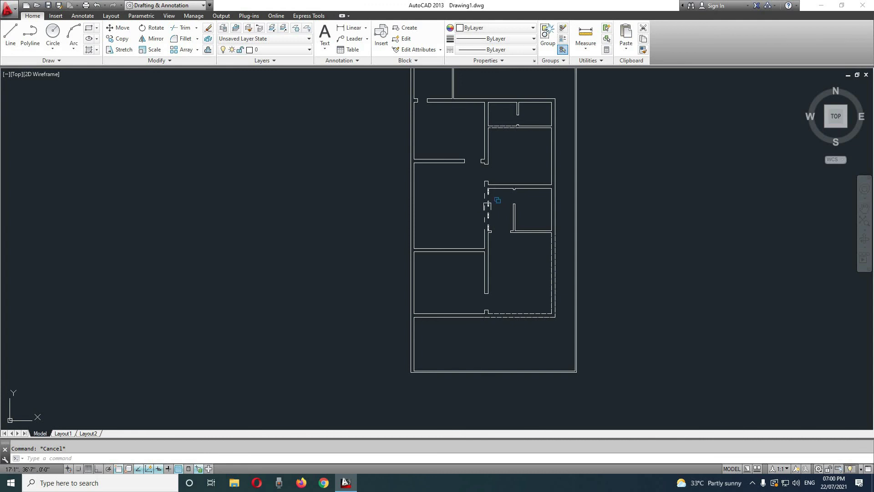
scroll(492, 204, "up", 2)
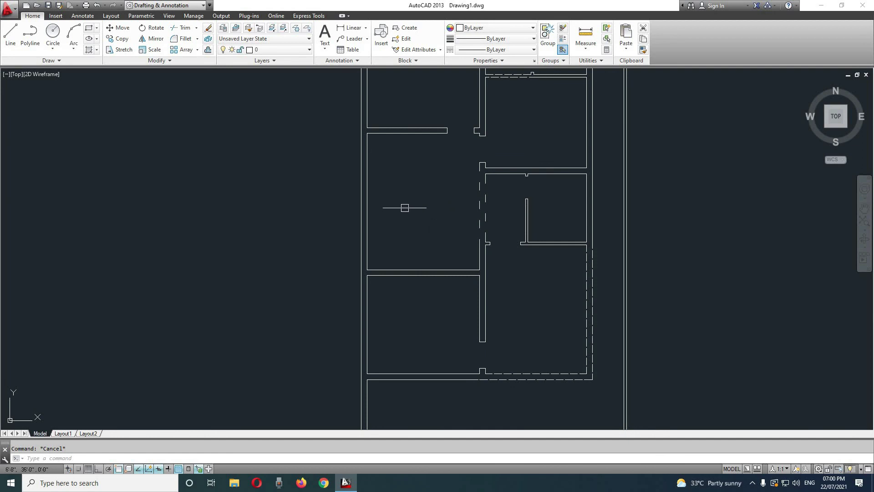
middle_click_drag(455, 195, 426, 244)
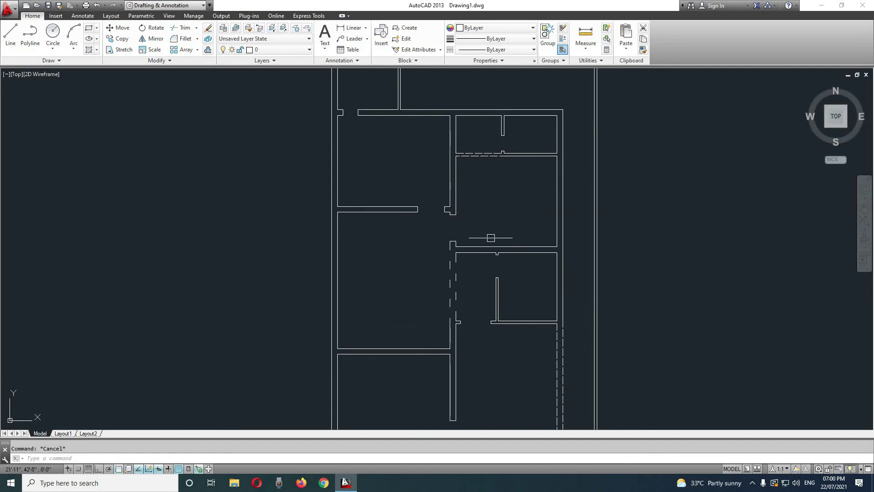
scroll(433, 289, "down", 2)
middle_click_drag(415, 308, 373, 196)
scroll(351, 242, "up", 2)
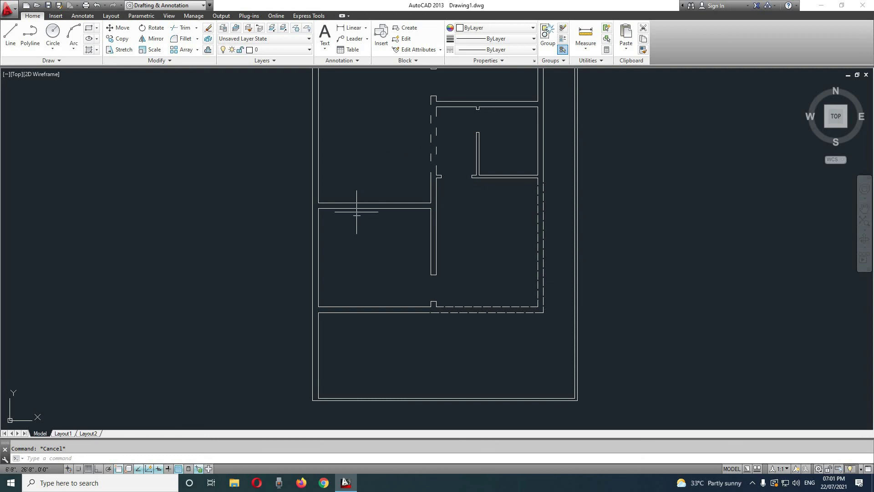
scroll(395, 242, "down", 2)
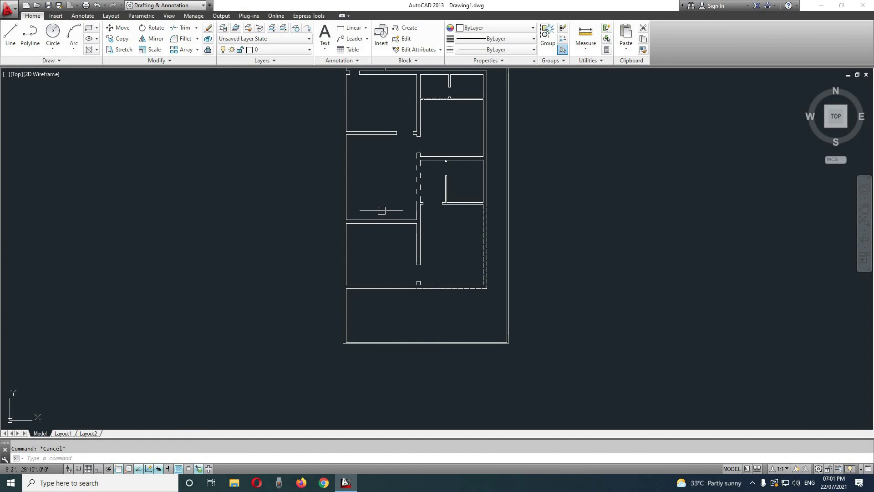
middle_click_drag(382, 183, 372, 225)
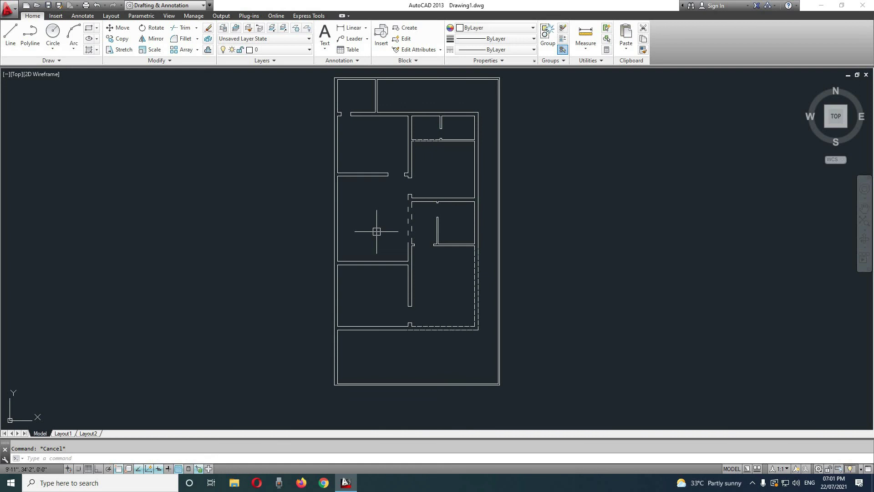
- Zoom to extents (Z, E) so the whole floor plan fills the view
type("z")
key("Return")
type("e")
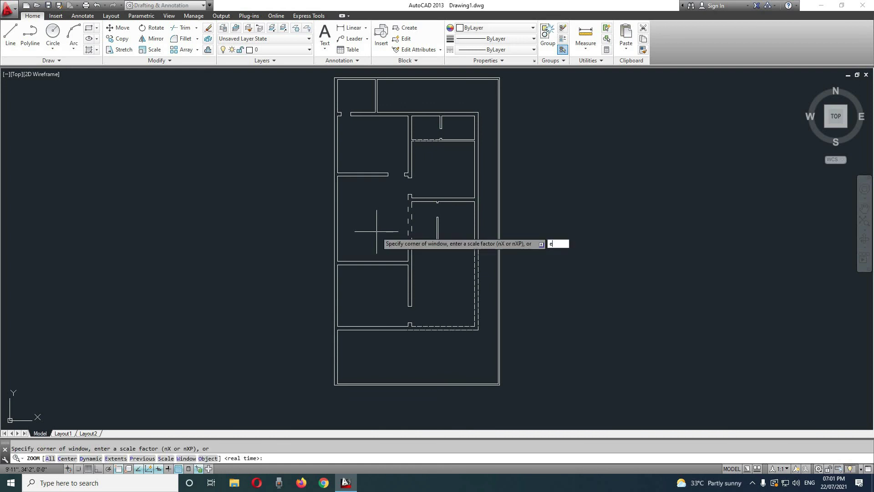
key("Return")
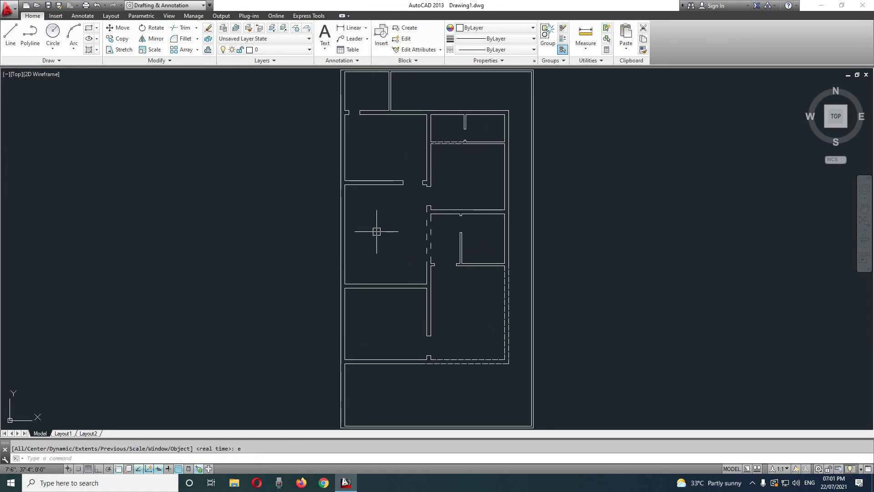